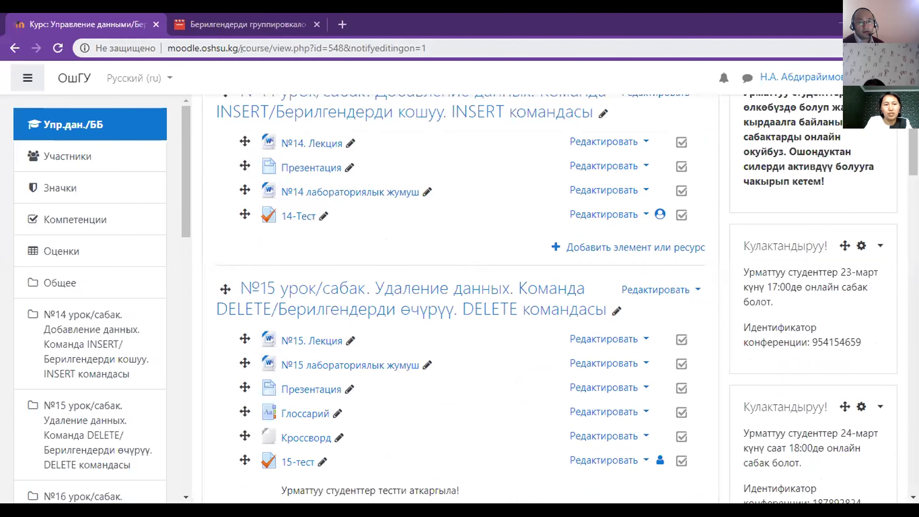
Look through the course page from the syllabus and work programme down through the materials of lessons №14 to №18
scroll(400, 201, up, 4)
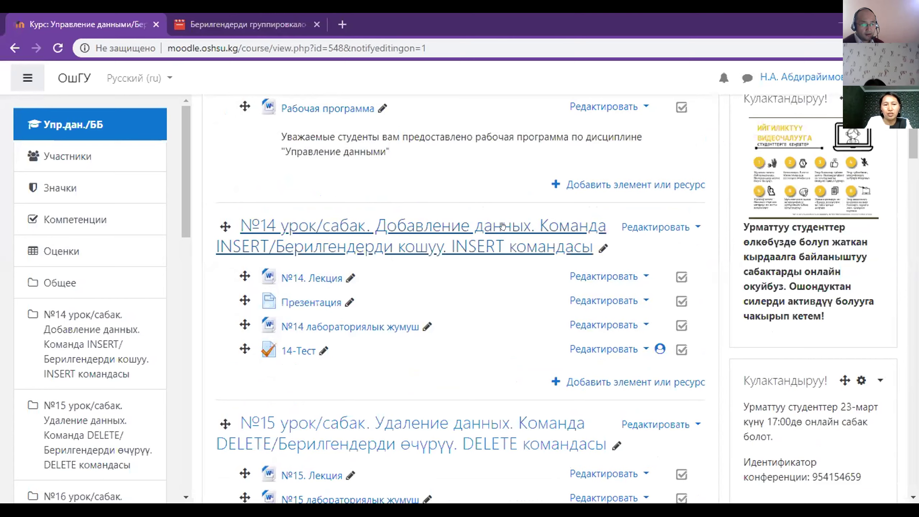
scroll(574, 171, up, 6)
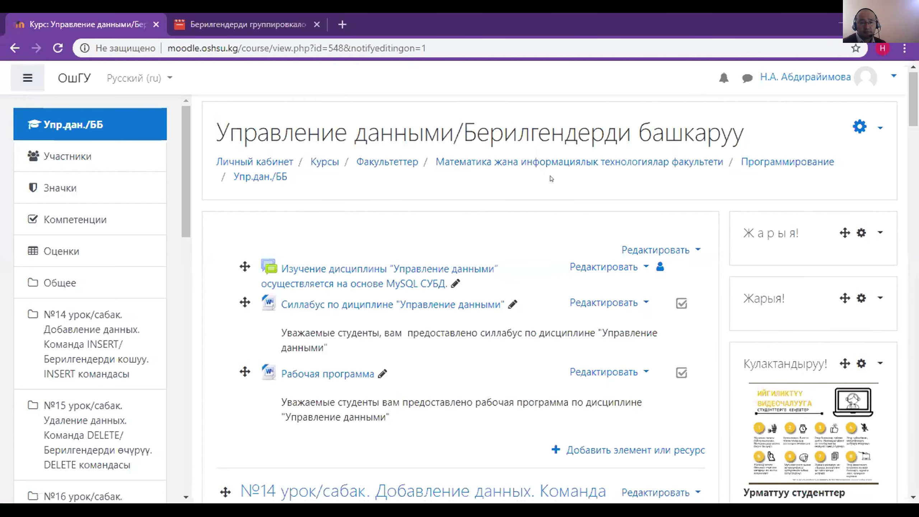
scroll(550, 175, down, 2)
scroll(551, 175, up, 2)
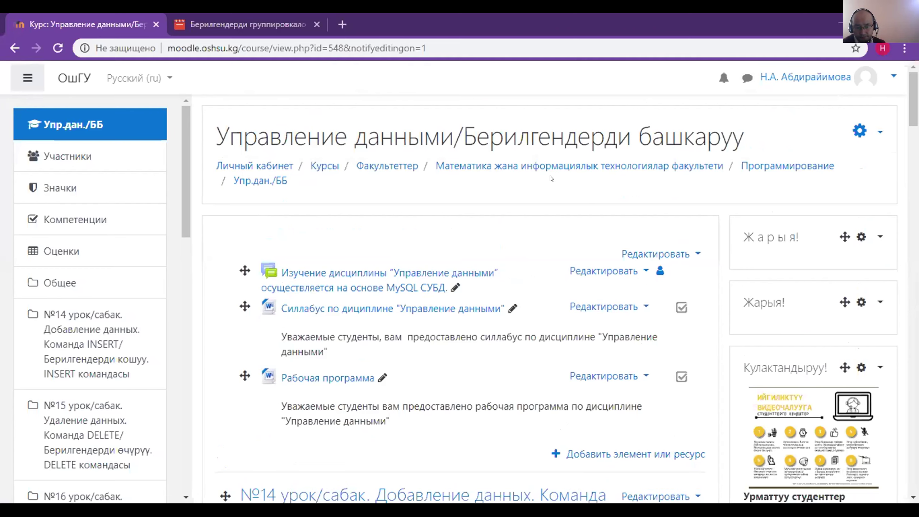
scroll(550, 175, down, 5)
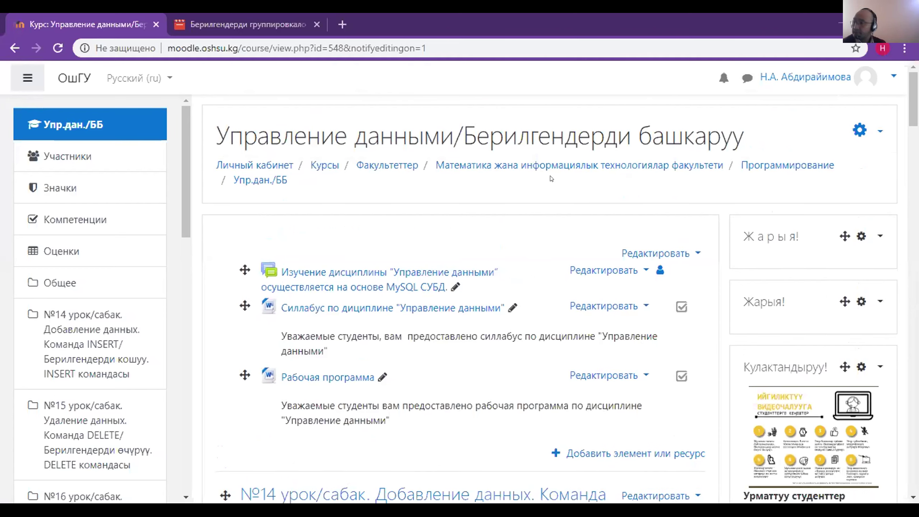
scroll(550, 178, down, 7)
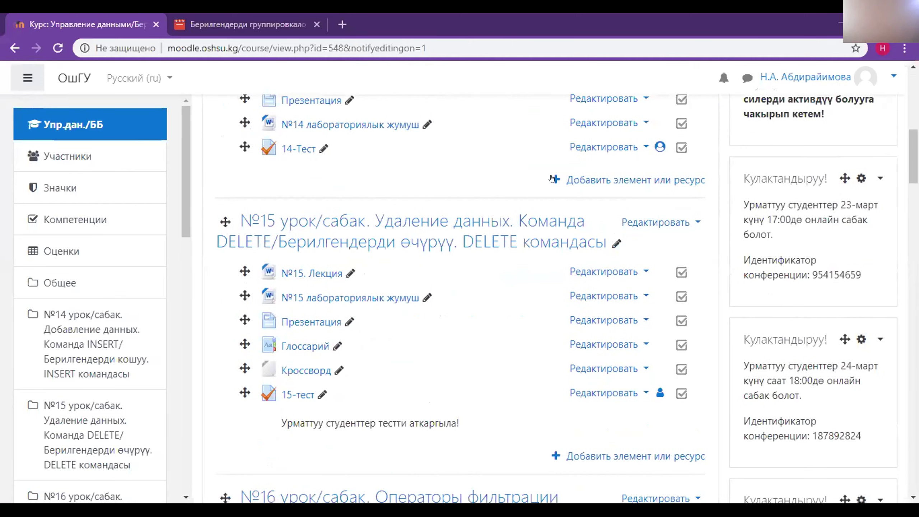
scroll(551, 179, down, 2)
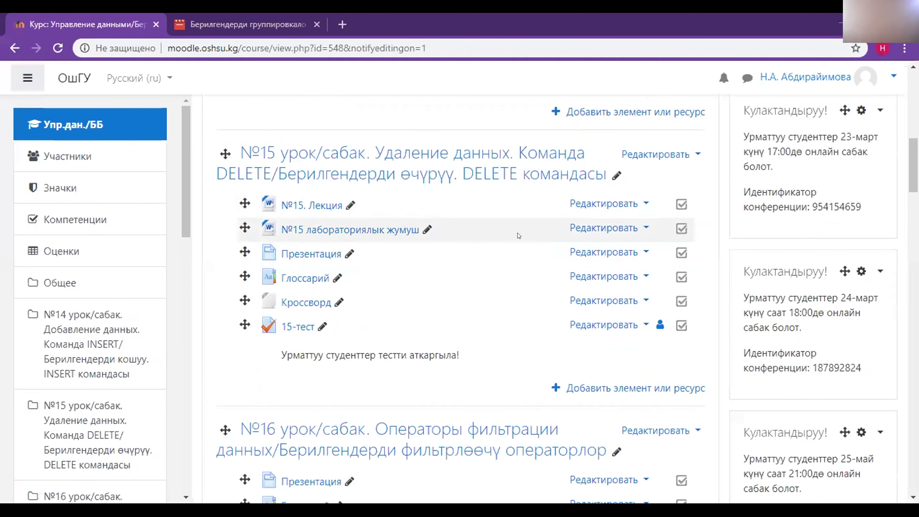
scroll(517, 232, down, 7)
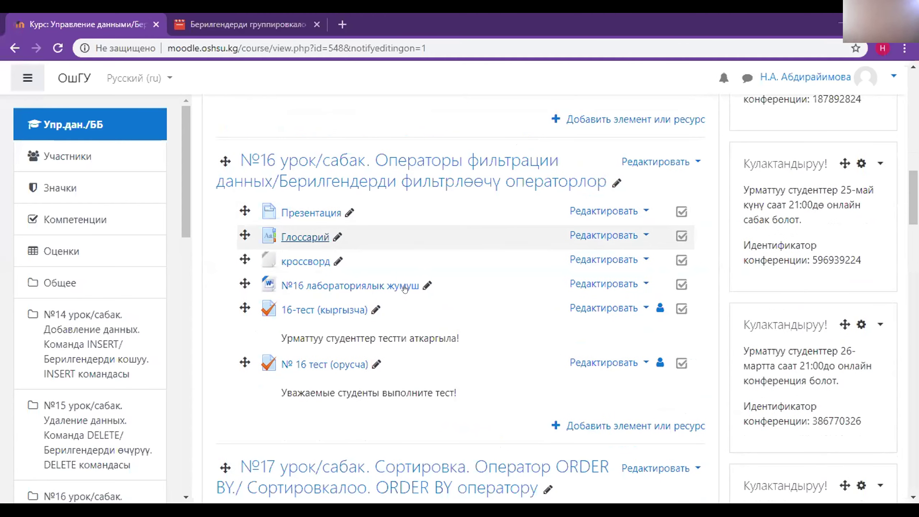
scroll(487, 274, down, 1)
scroll(486, 272, down, 1)
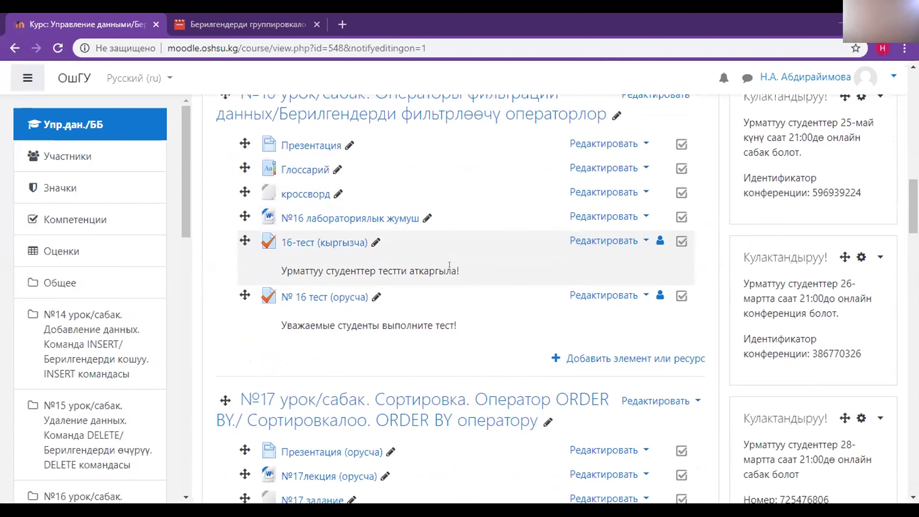
scroll(458, 253, down, 5)
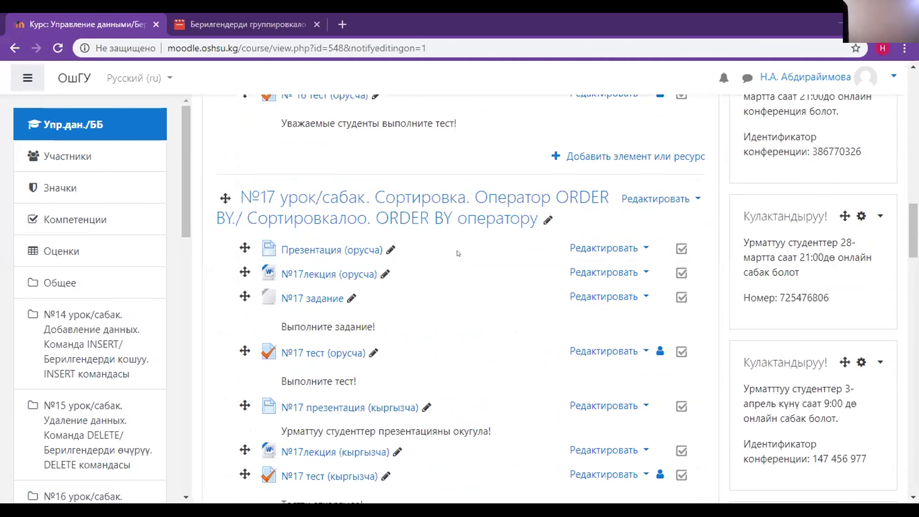
scroll(458, 253, down, 6)
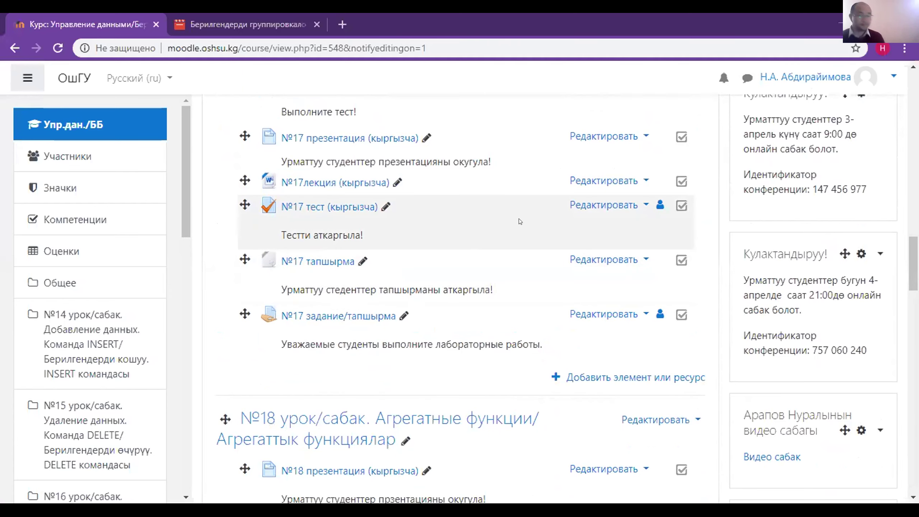
scroll(519, 219, down, 3)
scroll(520, 222, down, 5)
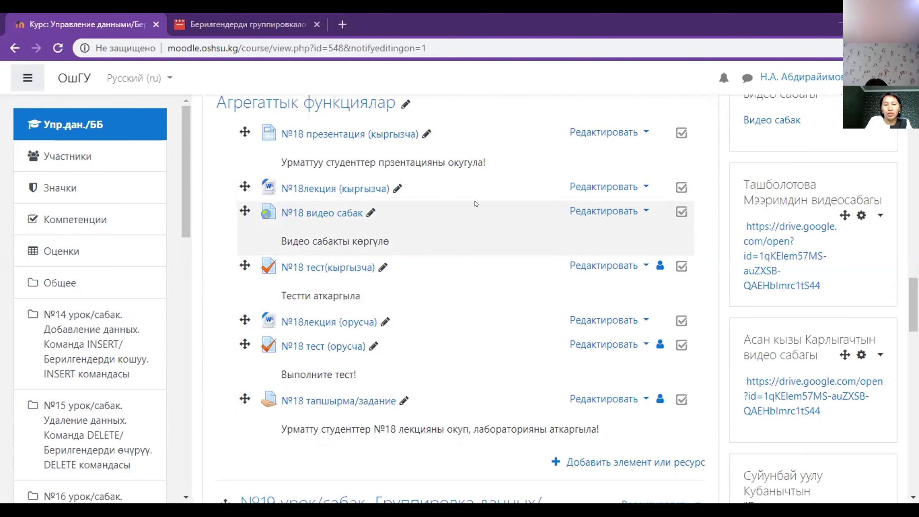
Examine the №18 lesson section on aggregate functions: its presentation, lectures, video, tests and assignment, compared with the №17 materials above it
scroll(475, 201, up, 3)
scroll(475, 201, down, 3)
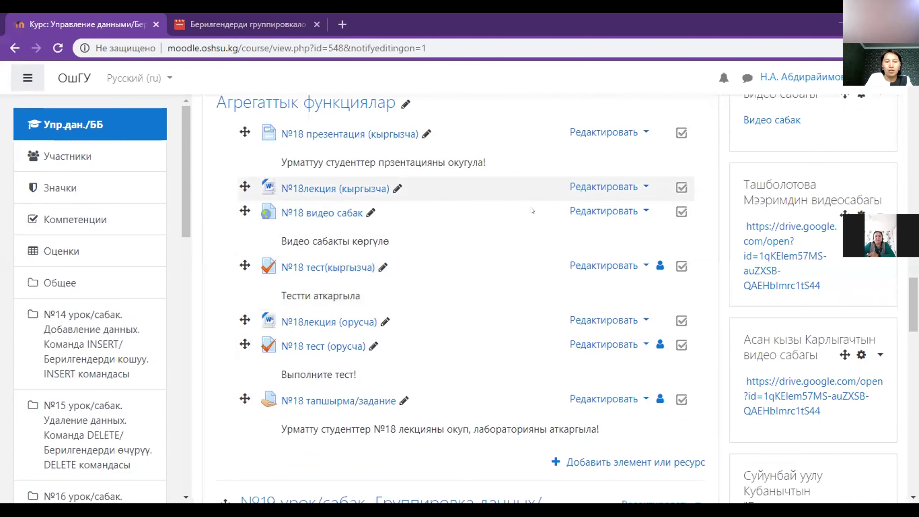
scroll(456, 256, up, 3)
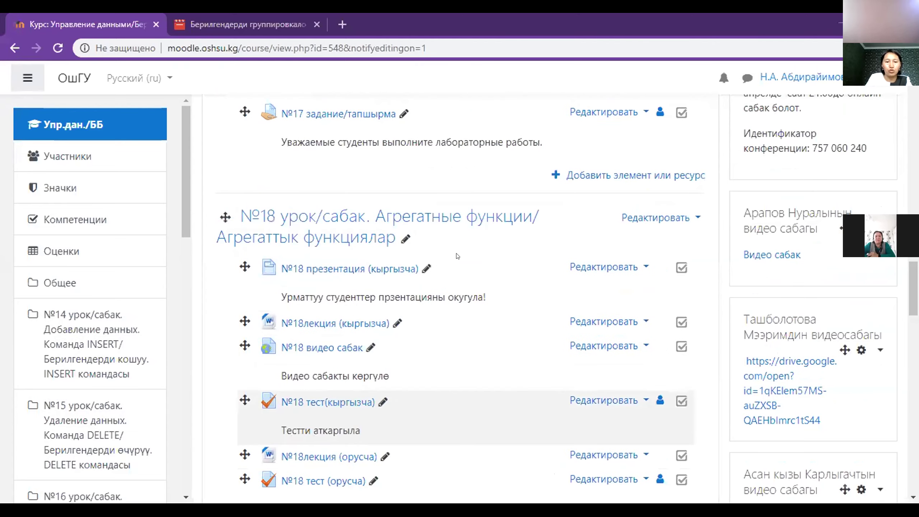
scroll(457, 256, down, 3)
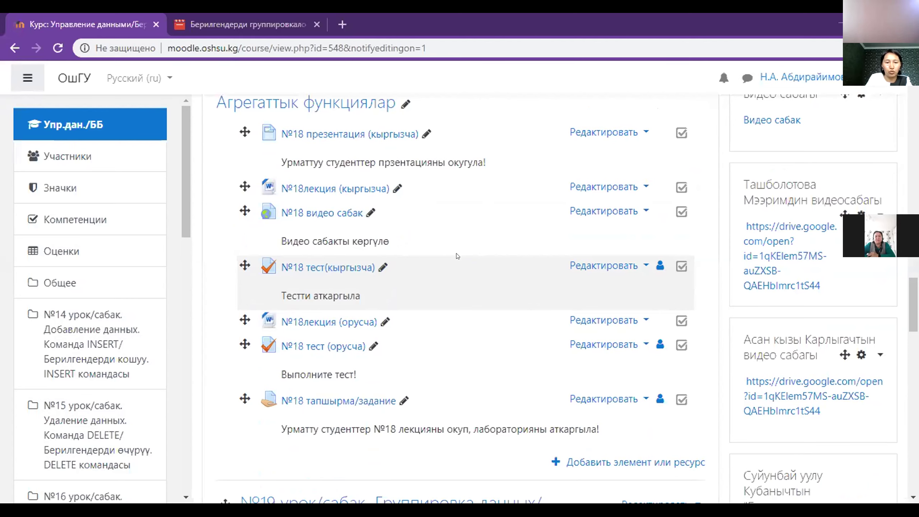
scroll(457, 256, up, 3)
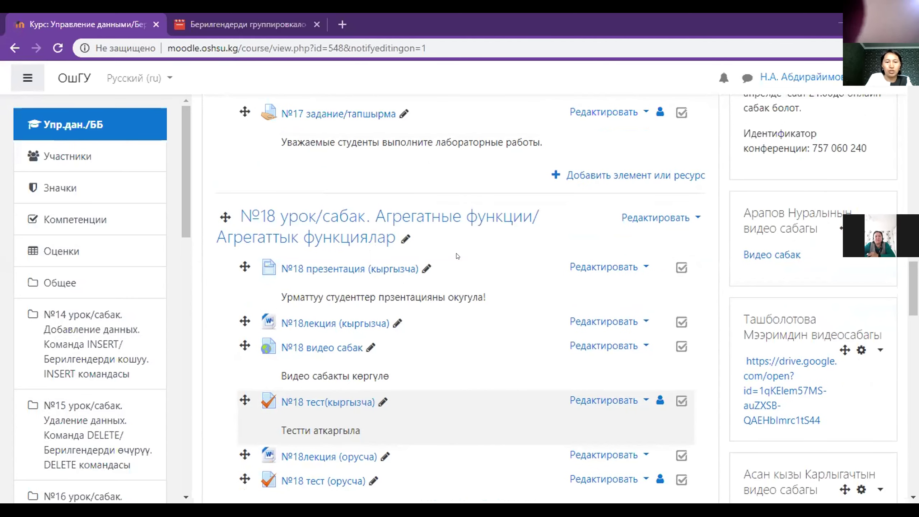
scroll(457, 256, down, 2)
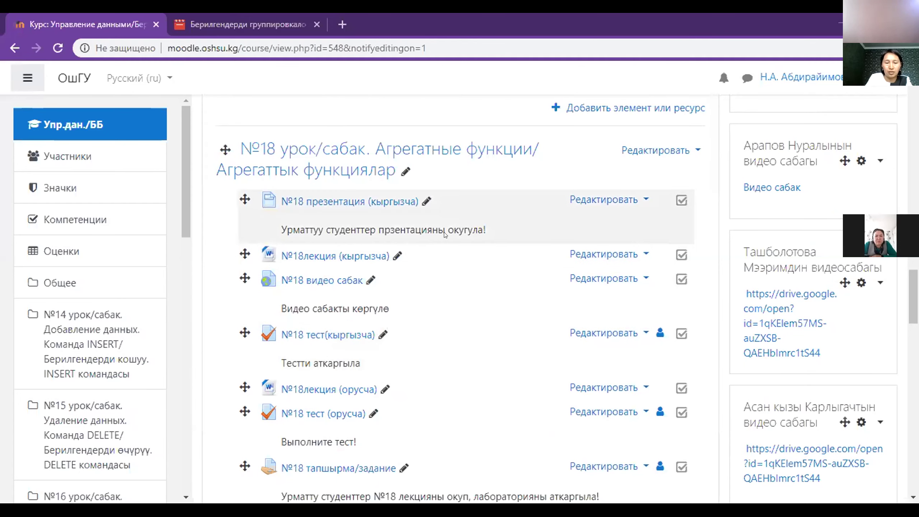
scroll(457, 224, down, 3)
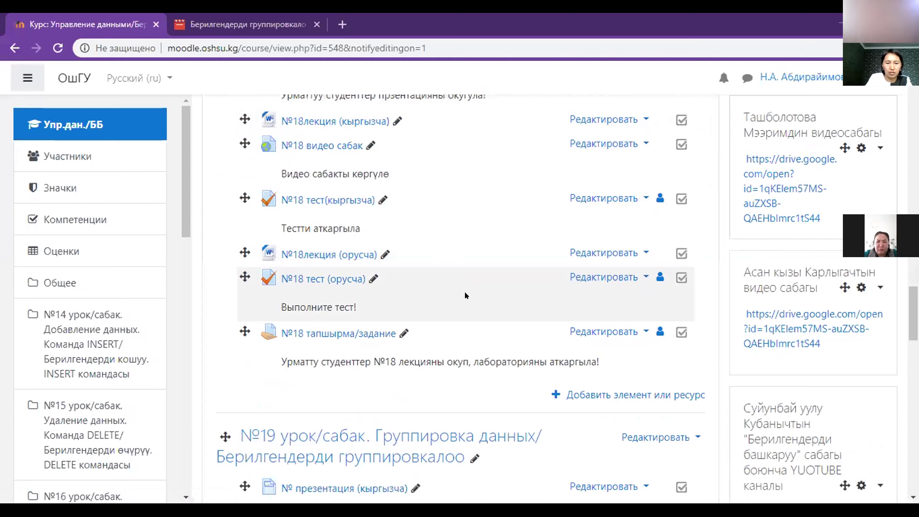
scroll(465, 295, up, 2)
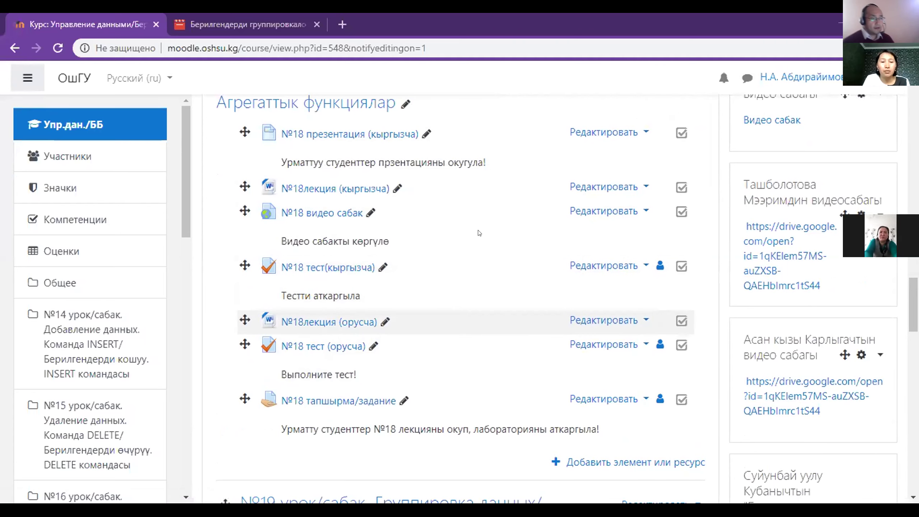
scroll(479, 233, up, 3)
scroll(478, 233, up, 8)
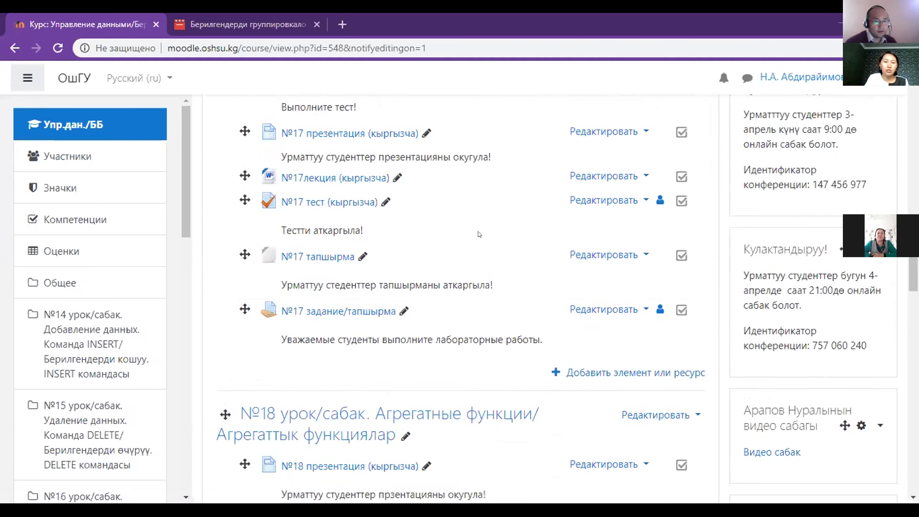
scroll(478, 234, down, 6)
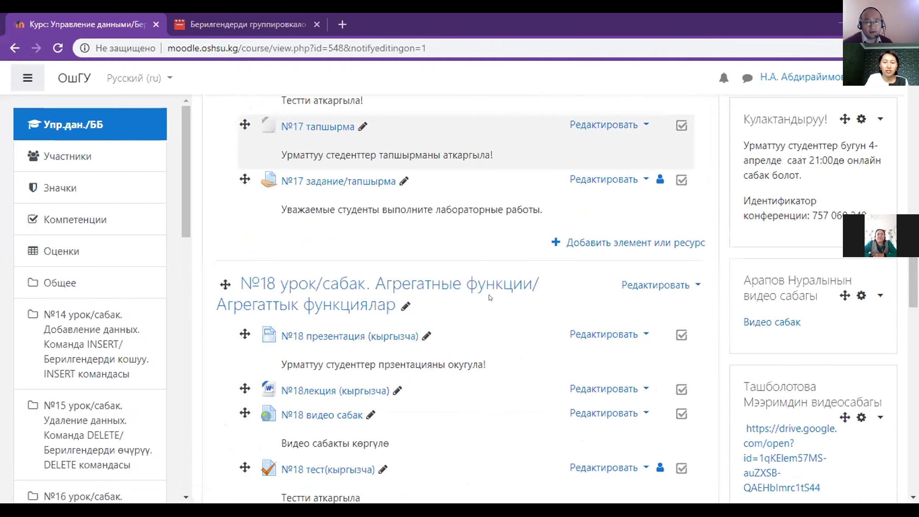
scroll(488, 273, down, 3)
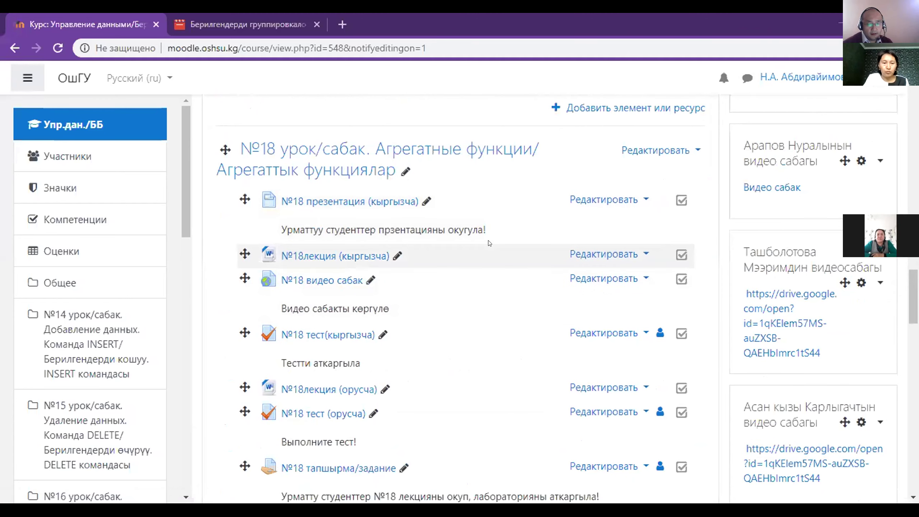
Open "№18 презентация (кыргызча)", show it full screen and page through the slides to slide 5
click(312, 201)
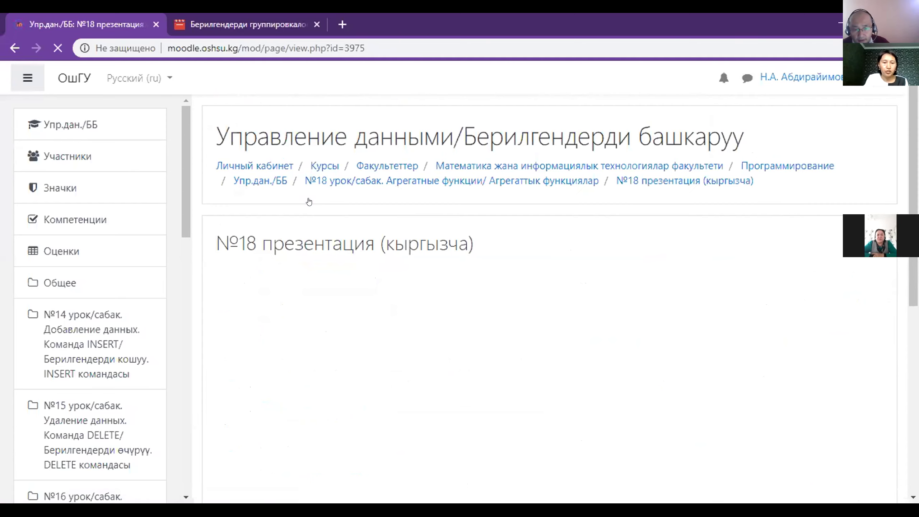
scroll(561, 305, down, 5)
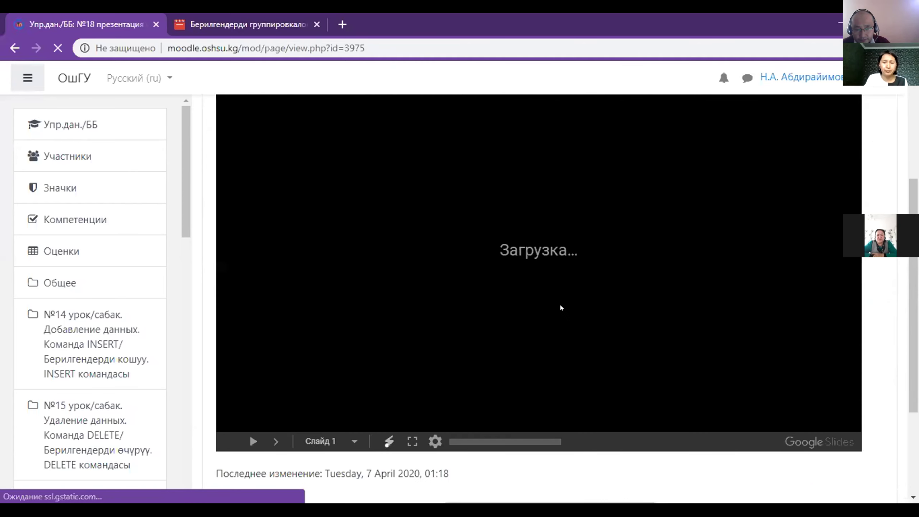
click(406, 438)
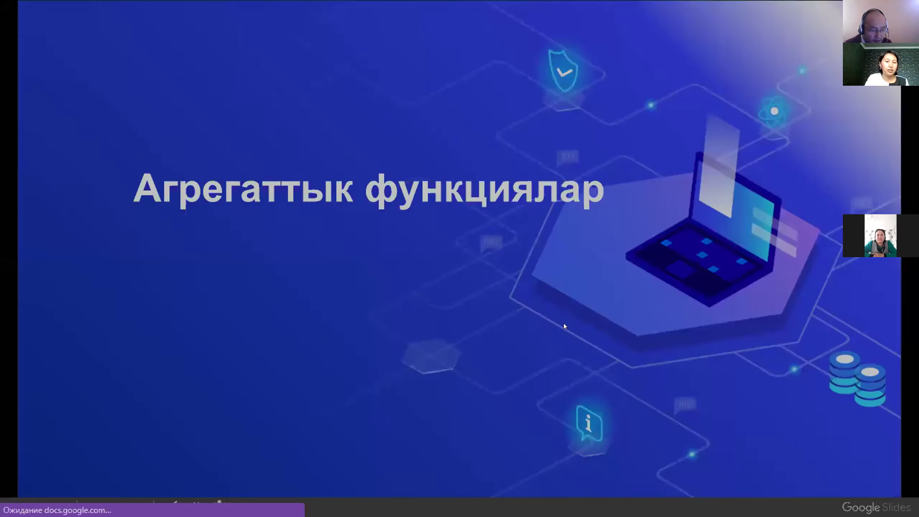
click(564, 323)
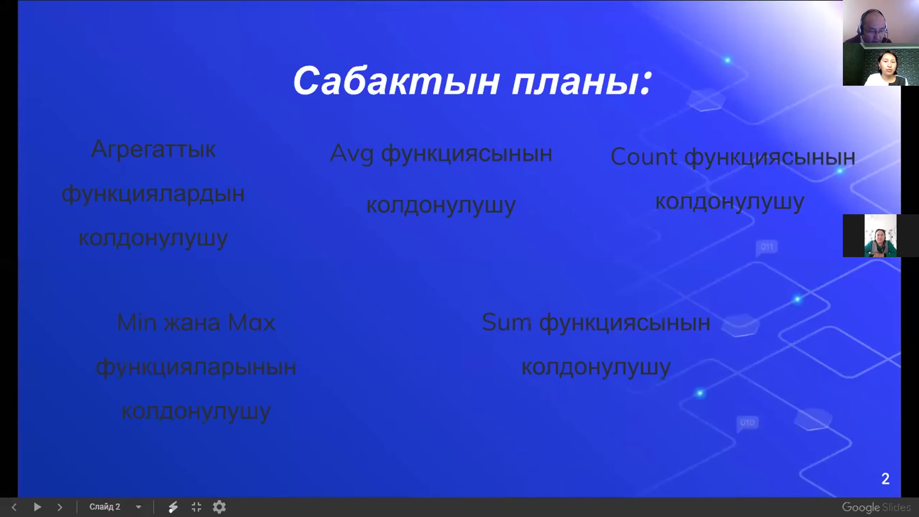
key(Right)
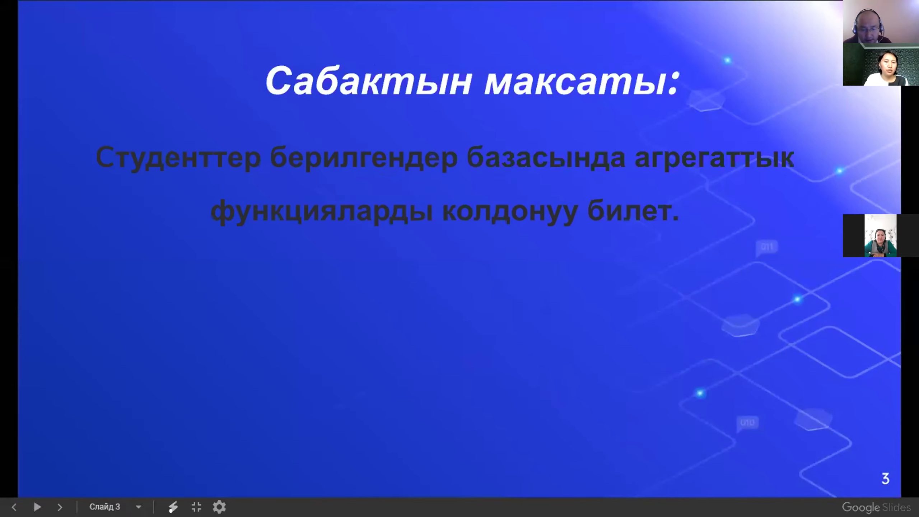
key(Right)
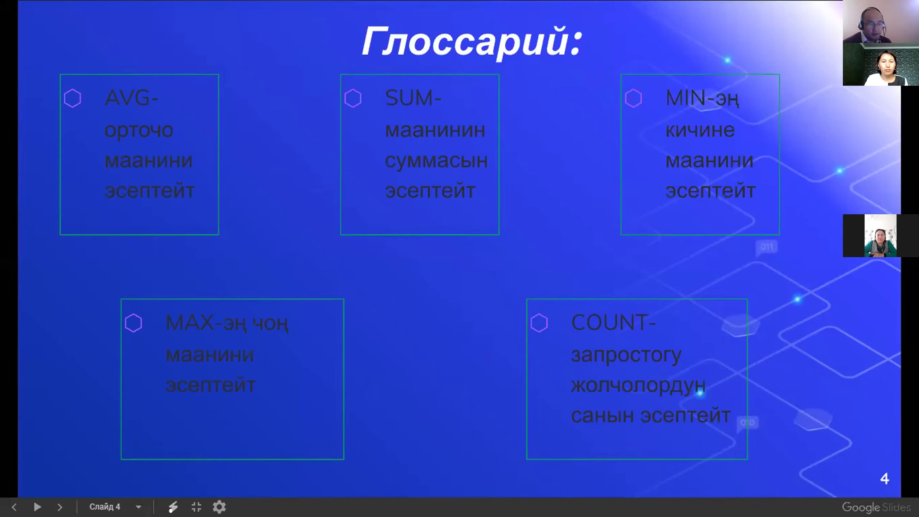
key(Right)
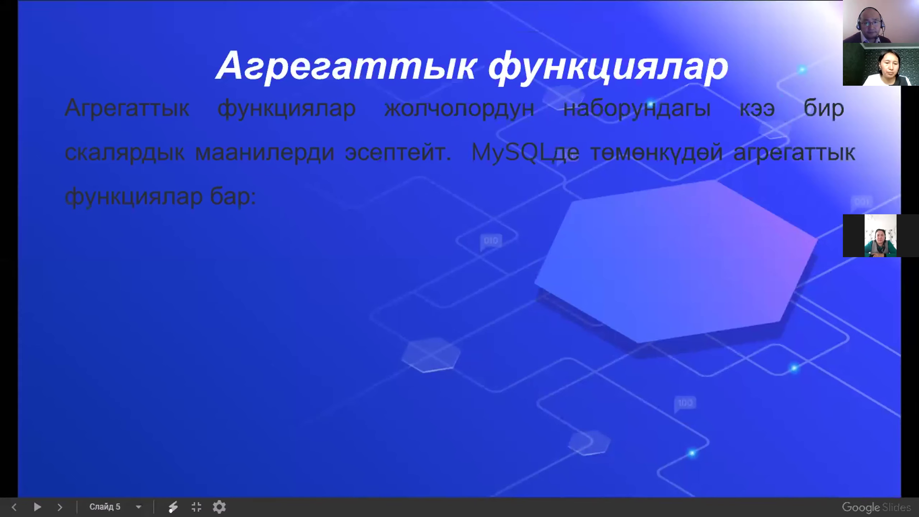
Leave the full-screen presentation, open the №18 lesson section on aggregate functions and look over its materials
key(Escape)
scroll(104, 355, down, 4)
click(102, 356)
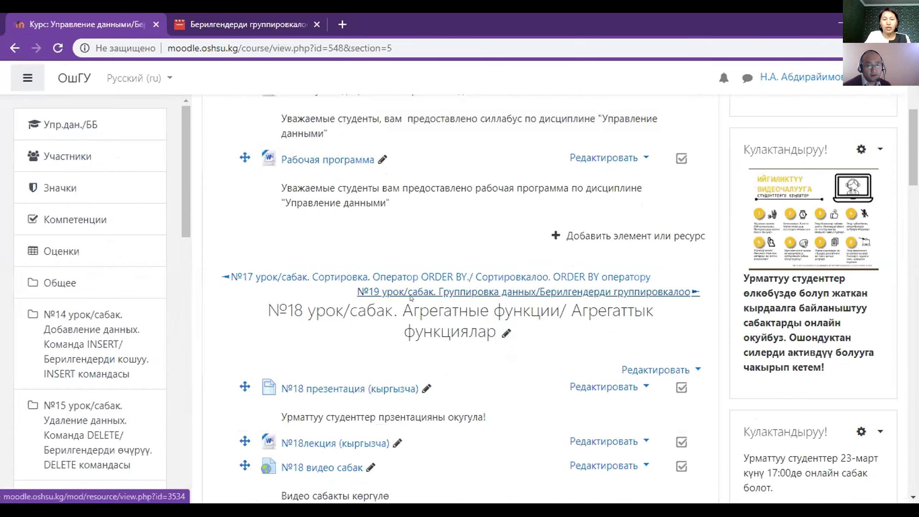
scroll(412, 298, down, 8)
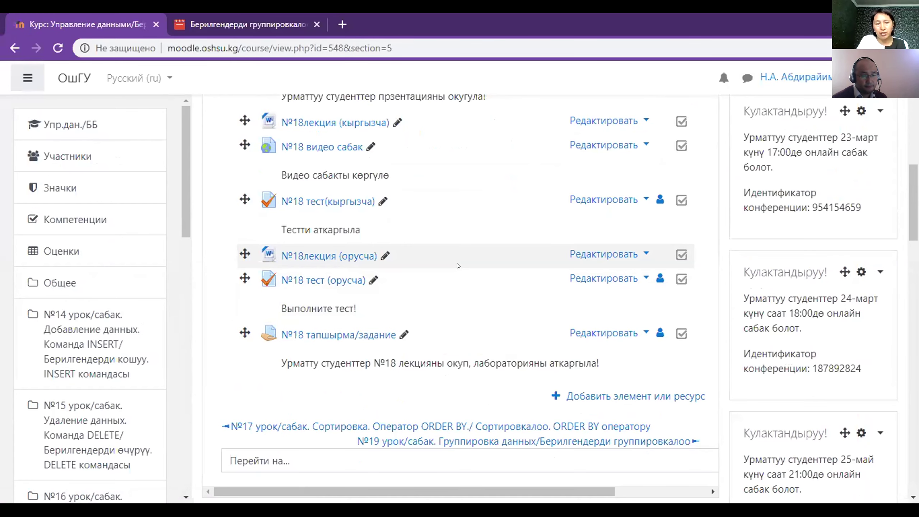
scroll(459, 265, up, 5)
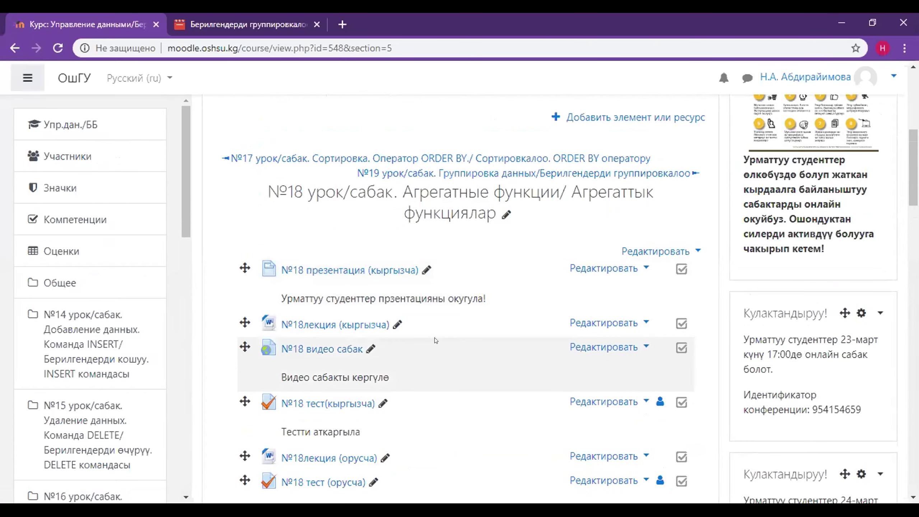
Open the quiz "№18 тест(кыргызча)" and start a preview attempt
scroll(434, 337, down, 5)
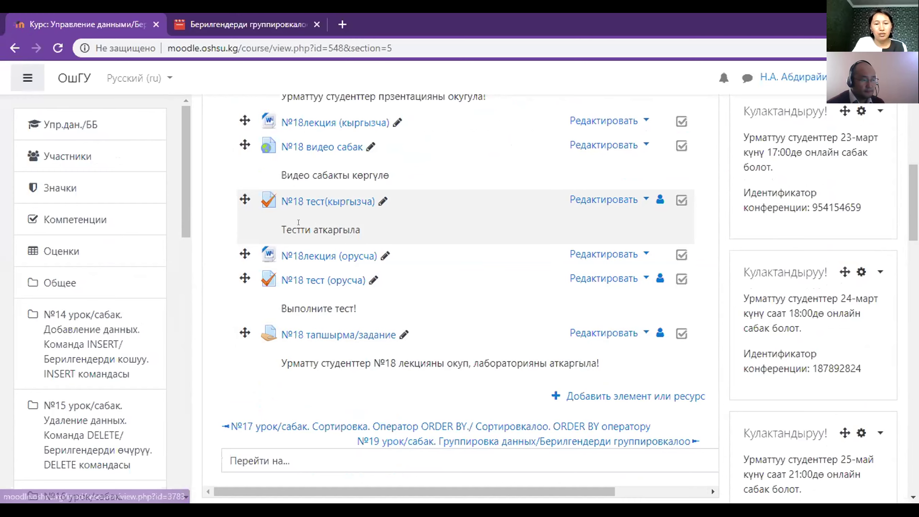
click(315, 202)
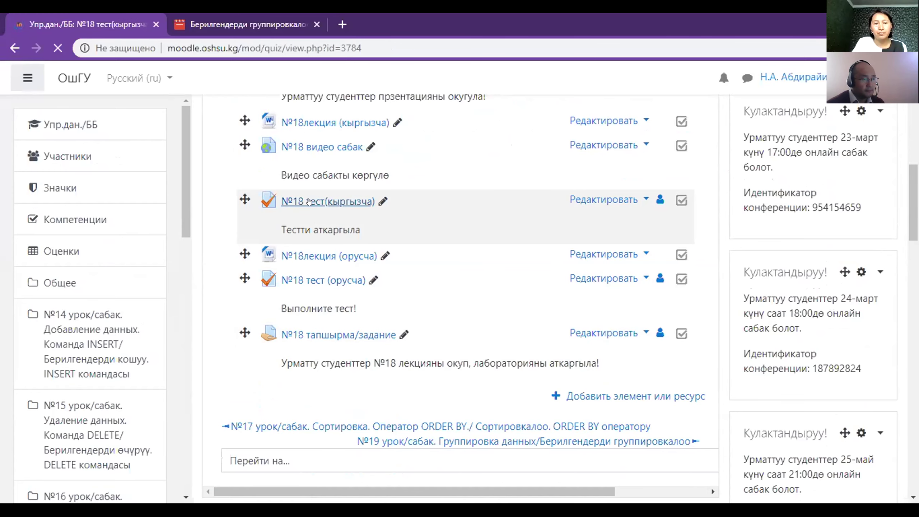
scroll(423, 272, down, 5)
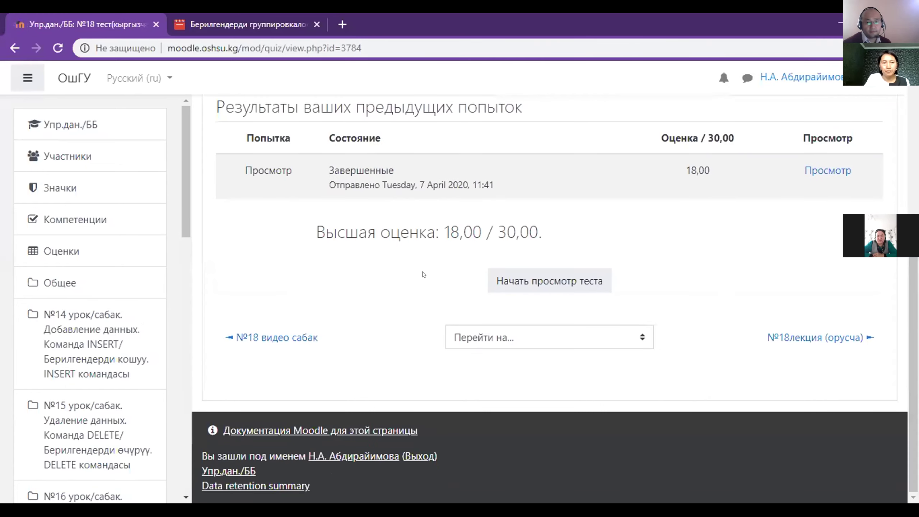
click(563, 280)
click(437, 343)
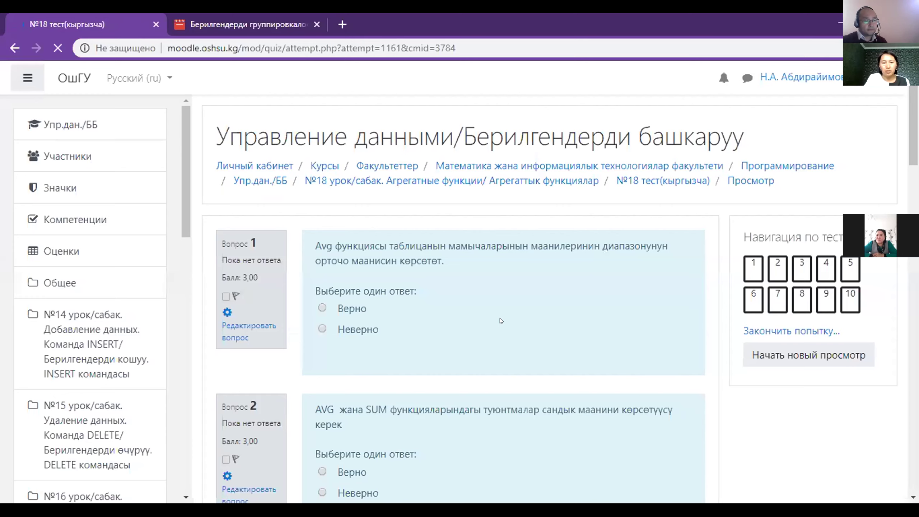
Read question 1 of the quiz on the Avg function and answer it with "Верно"
scroll(500, 318, down, 3)
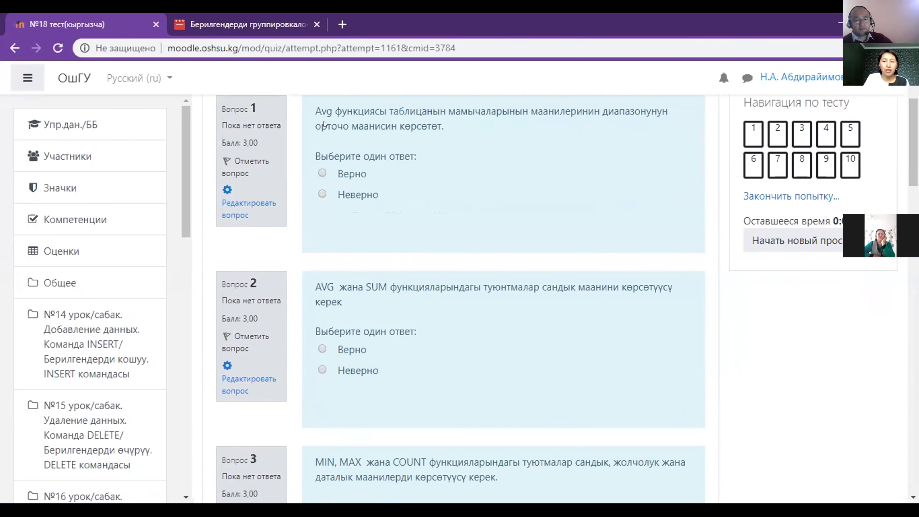
scroll(454, 223, up, 2)
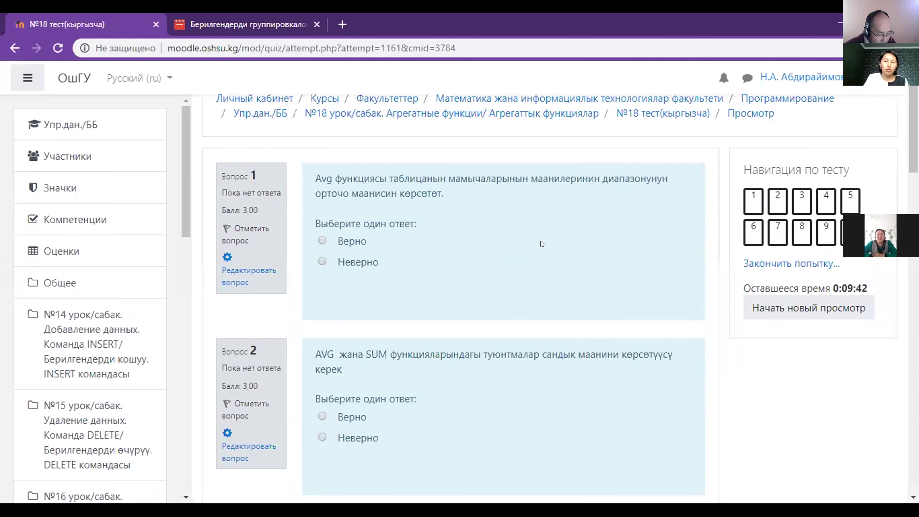
scroll(542, 244, down, 5)
scroll(542, 244, up, 3)
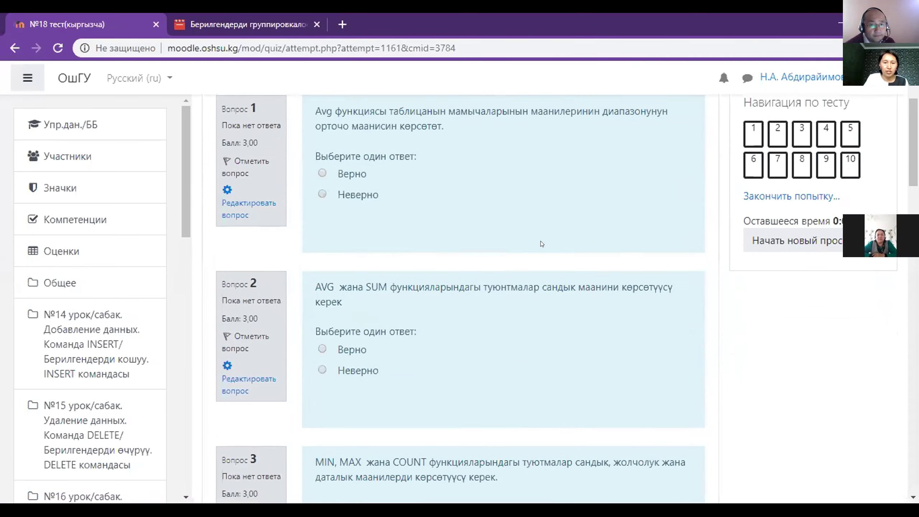
scroll(542, 243, up, 4)
scroll(499, 251, down, 2)
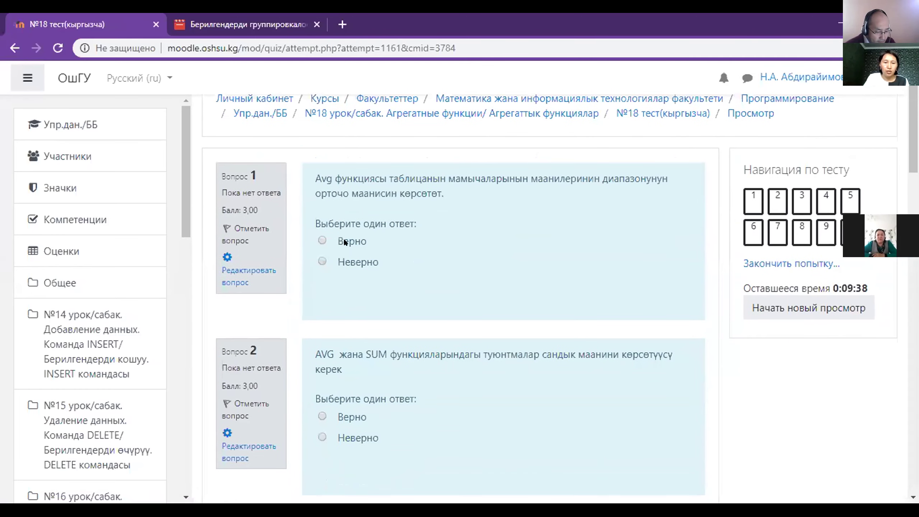
scroll(434, 256, down, 3)
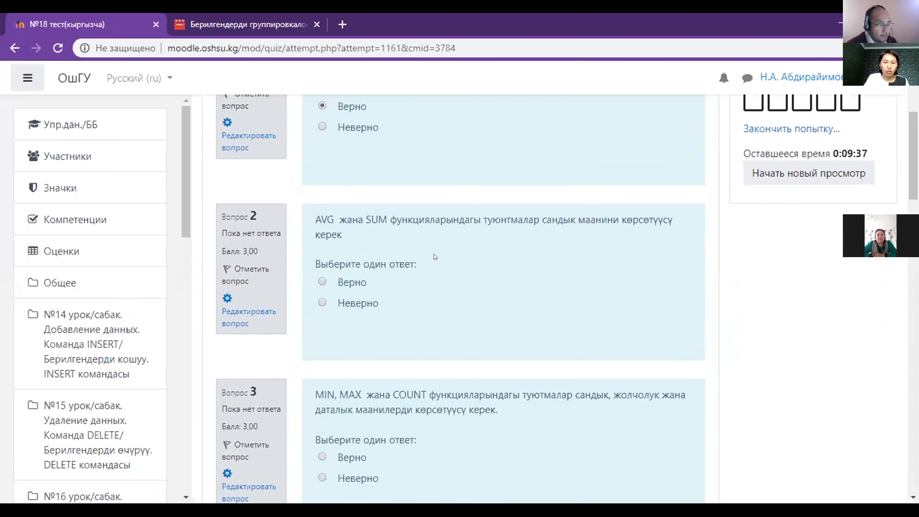
Answer quiz questions 2, 4 and 5 with "Верно" and question 3 on MIN, MAX and COUNT with "Неверно"
scroll(434, 255, down, 5)
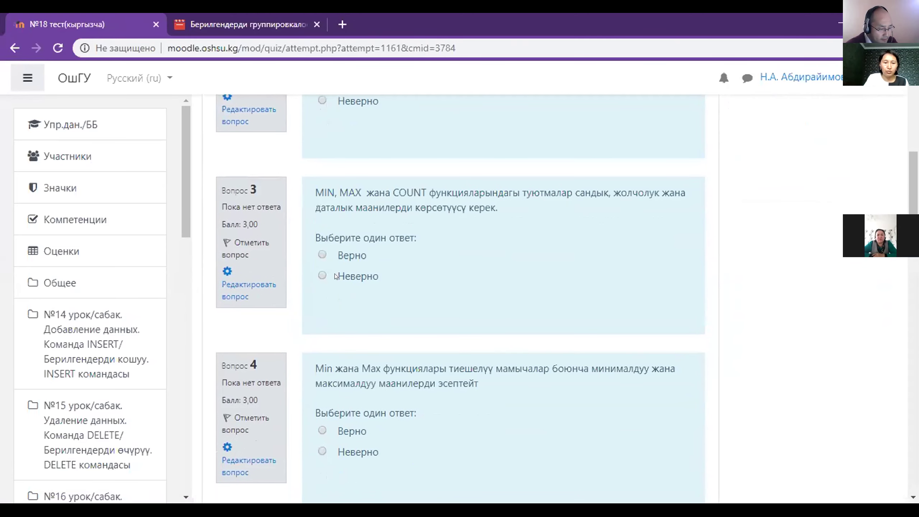
scroll(398, 289, down, 3)
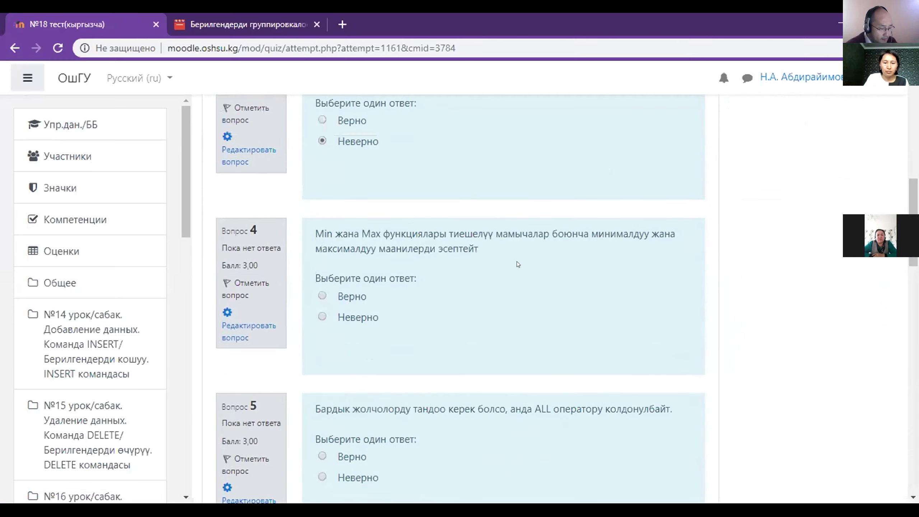
scroll(382, 298, down, 5)
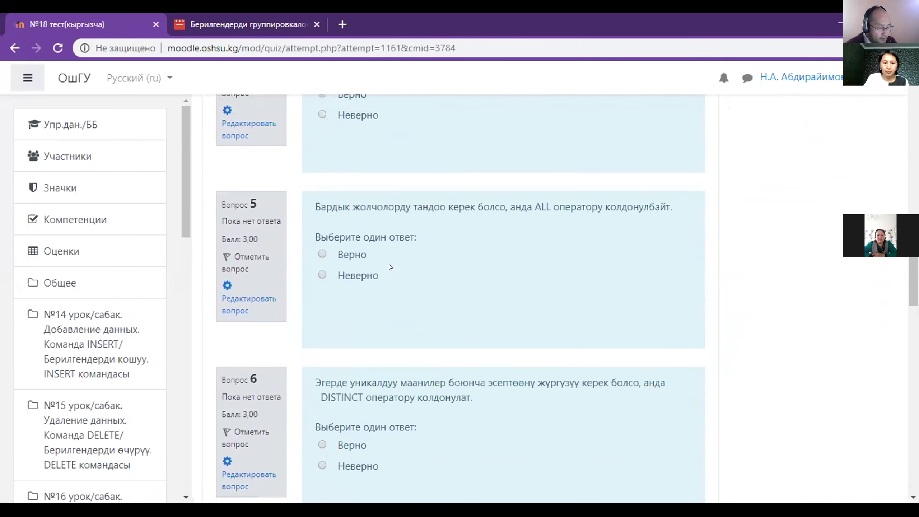
scroll(361, 256, down, 5)
Answer quiz question 6 on the DISTINCT operator and question 7
click(369, 266)
scroll(365, 252, down, 4)
click(358, 265)
scroll(359, 265, down, 5)
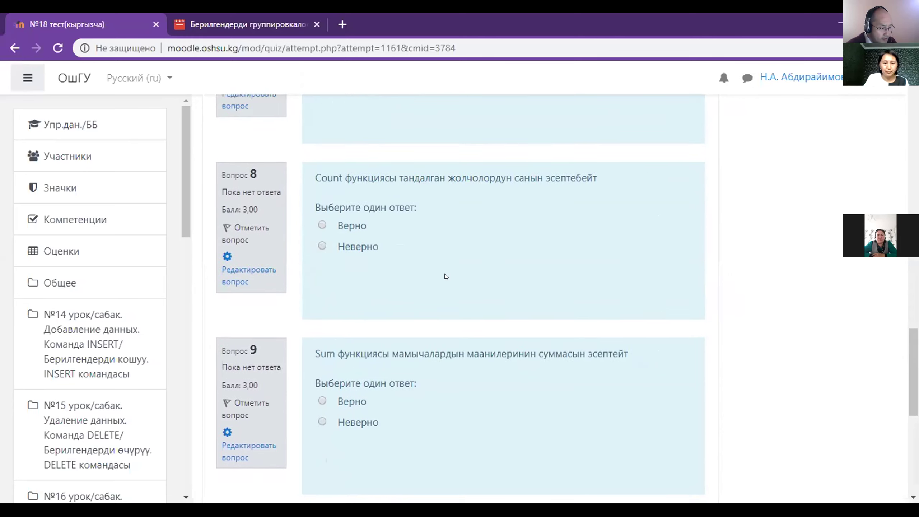
Answer questions 8 and 9 on the Count and Sum functions, and question 10 on COUNT(*) with "Неверно"
scroll(358, 211, down, 1)
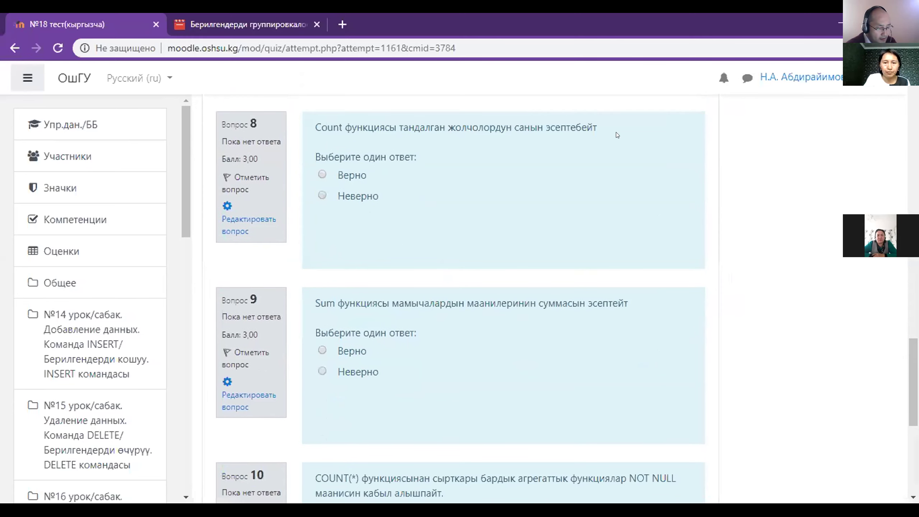
click(339, 177)
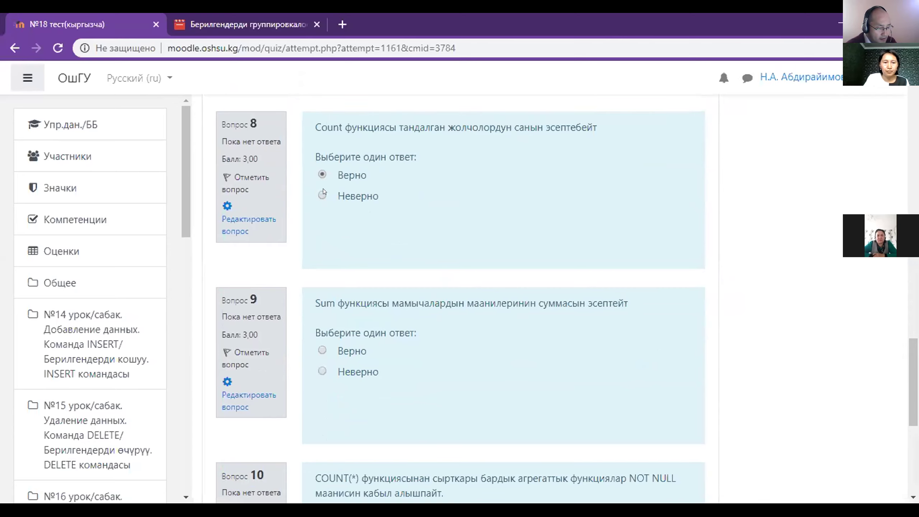
scroll(423, 219, down, 3)
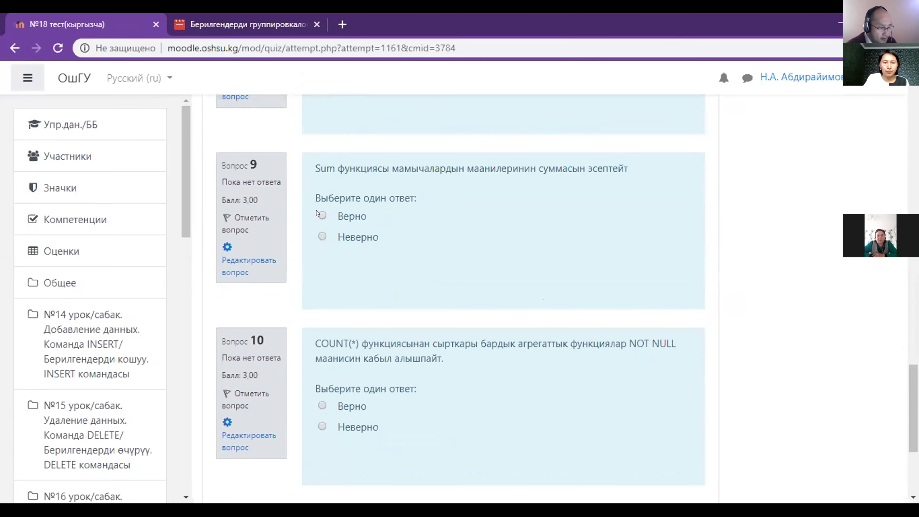
scroll(423, 243, down, 5)
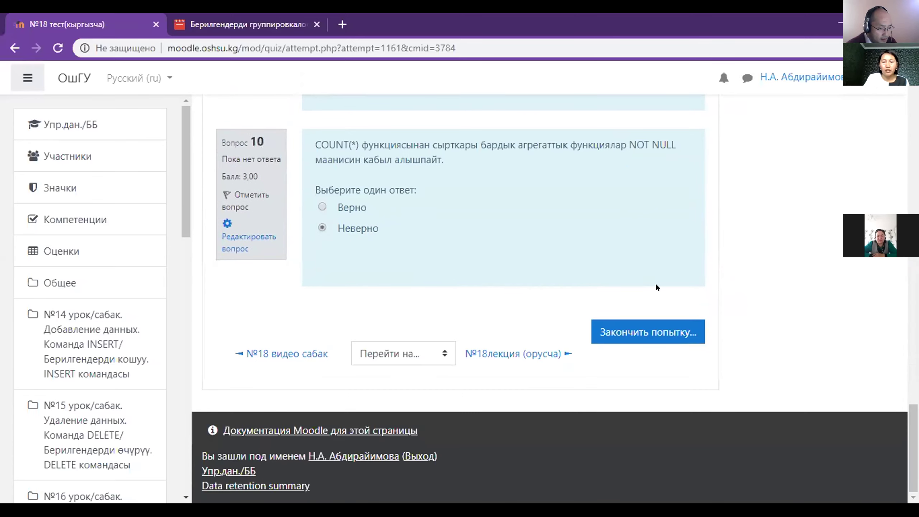
Finish the attempt, check the answer summary, then submit all answers and confirm the submission
scroll(499, 190, up, 3)
scroll(499, 190, down, 3)
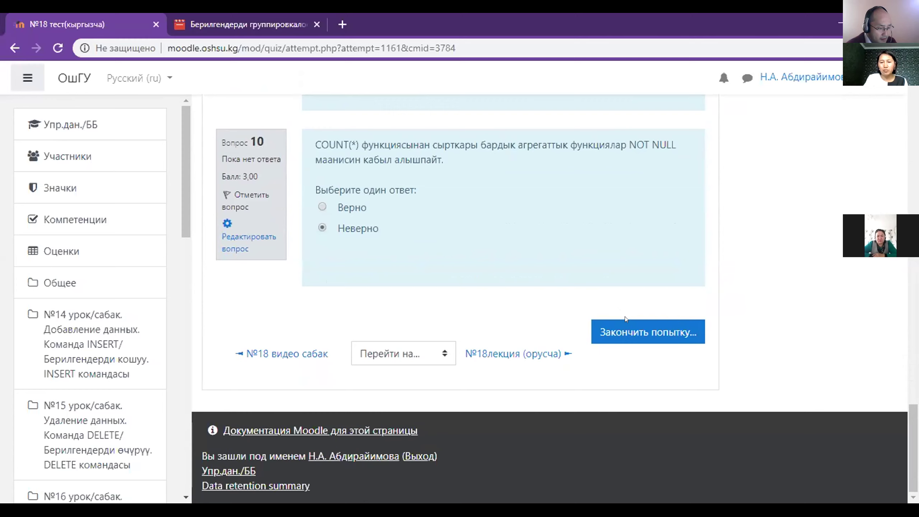
click(626, 326)
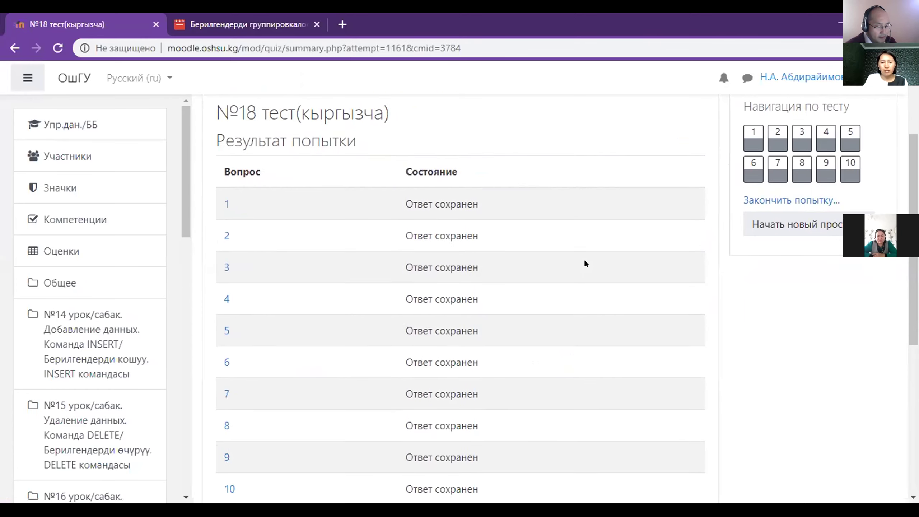
scroll(584, 259, down, 6)
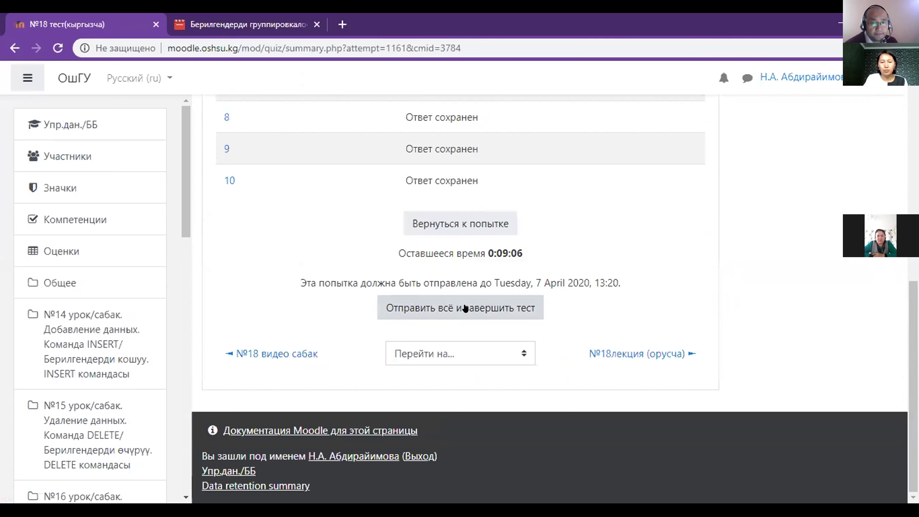
click(465, 308)
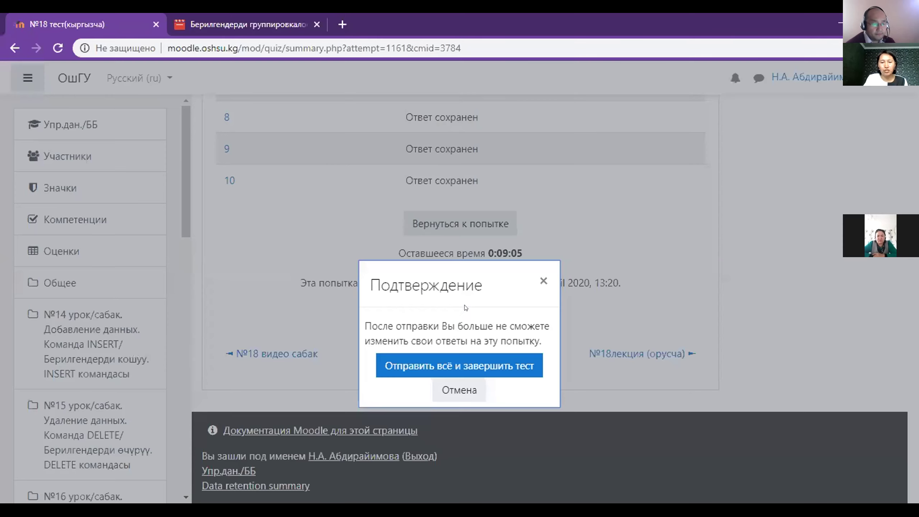
click(459, 363)
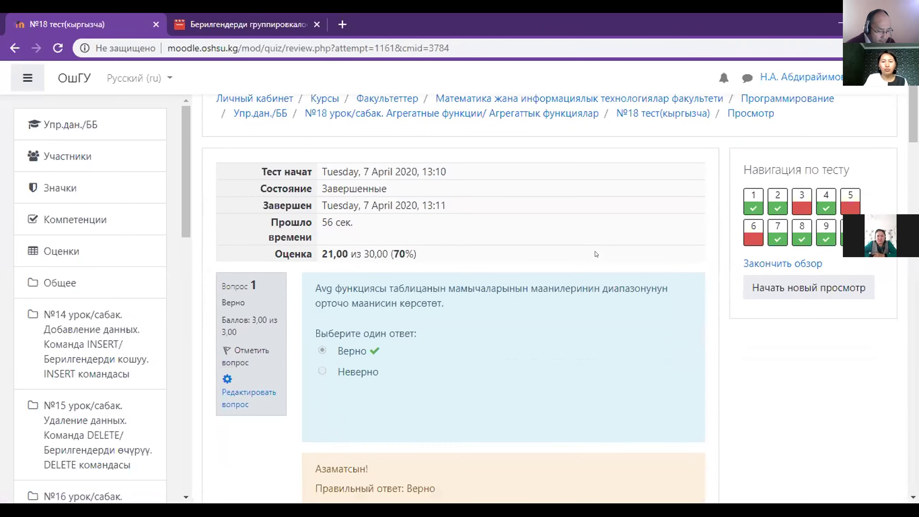
Examine the attempt review: the grade summary, the question status overview, and each question's marking, feedback and correct answer
scroll(595, 252, down, 2)
scroll(595, 251, up, 4)
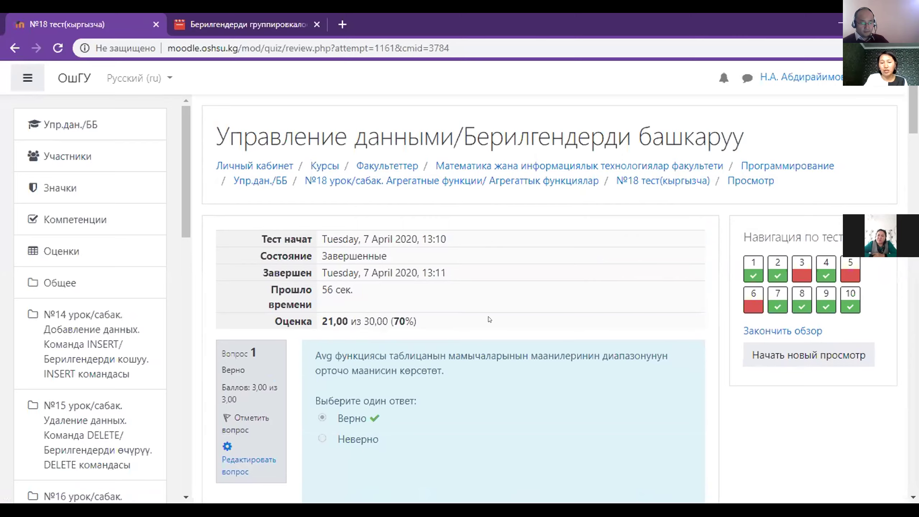
scroll(489, 319, down, 5)
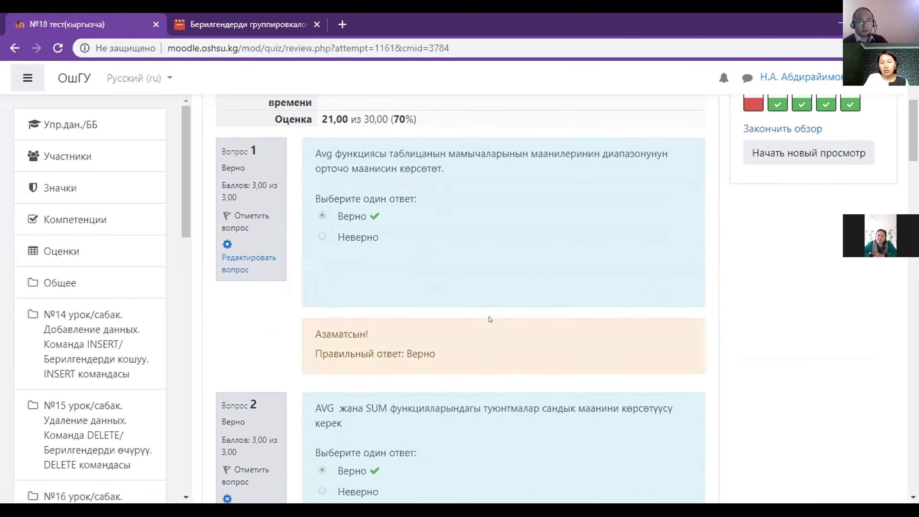
scroll(490, 319, down, 3)
scroll(490, 319, up, 7)
scroll(489, 319, down, 2)
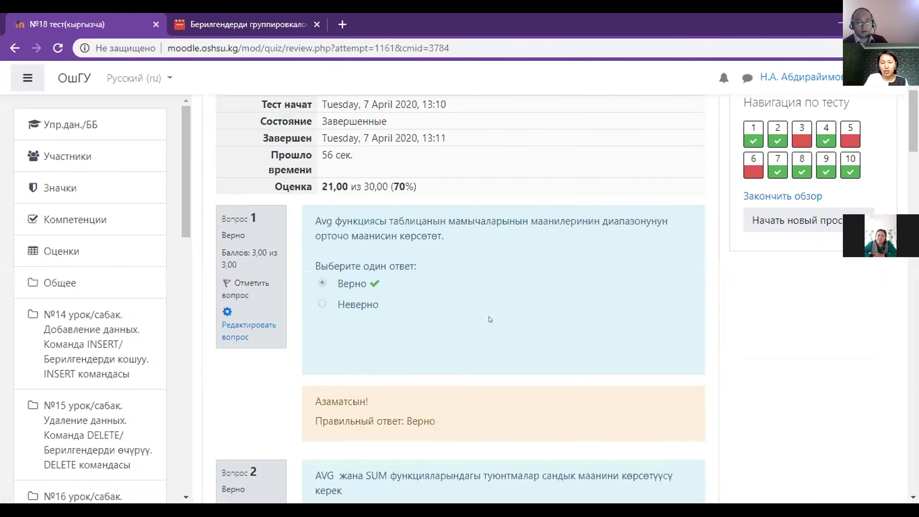
scroll(489, 319, down, 2)
scroll(487, 308, up, 5)
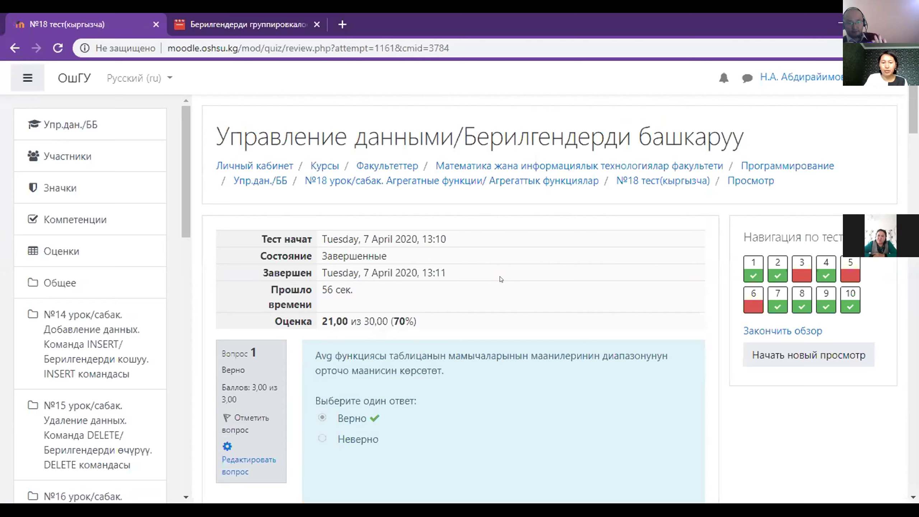
scroll(500, 279, down, 3)
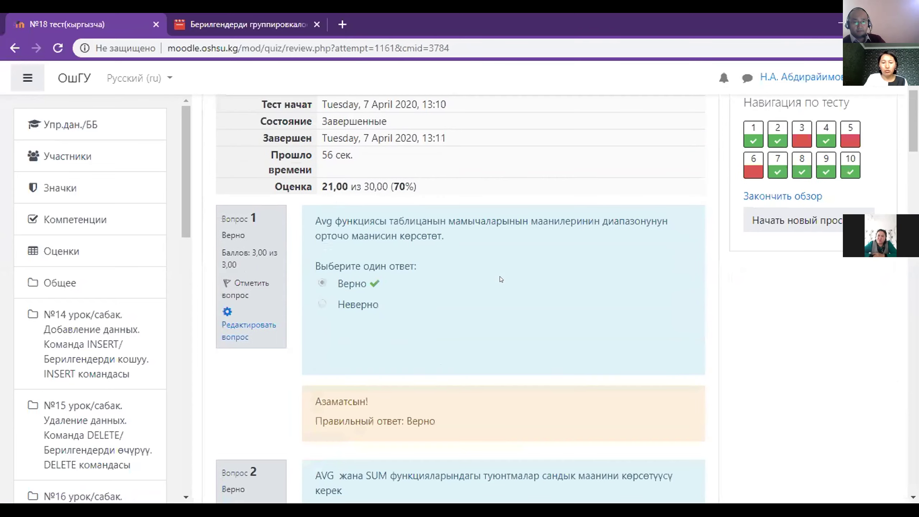
scroll(501, 279, down, 3)
scroll(501, 279, down, 9)
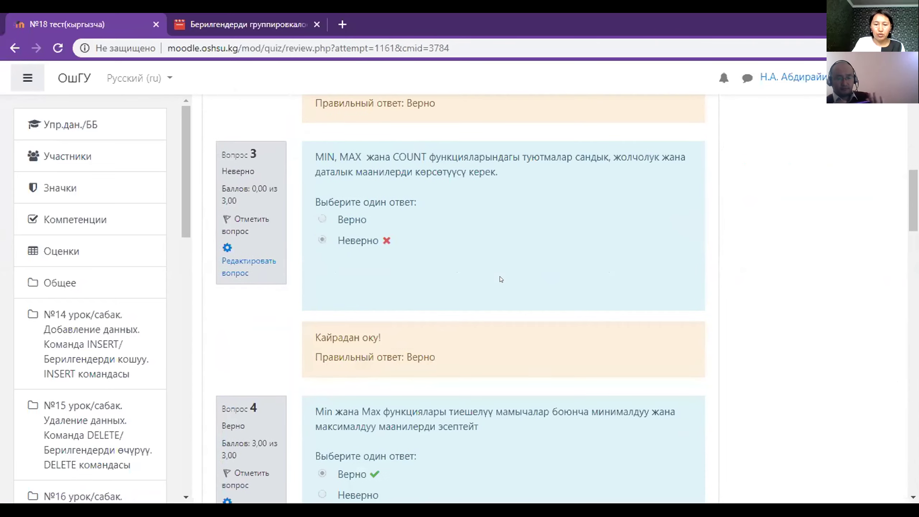
scroll(500, 278, down, 10)
scroll(462, 254, up, 5)
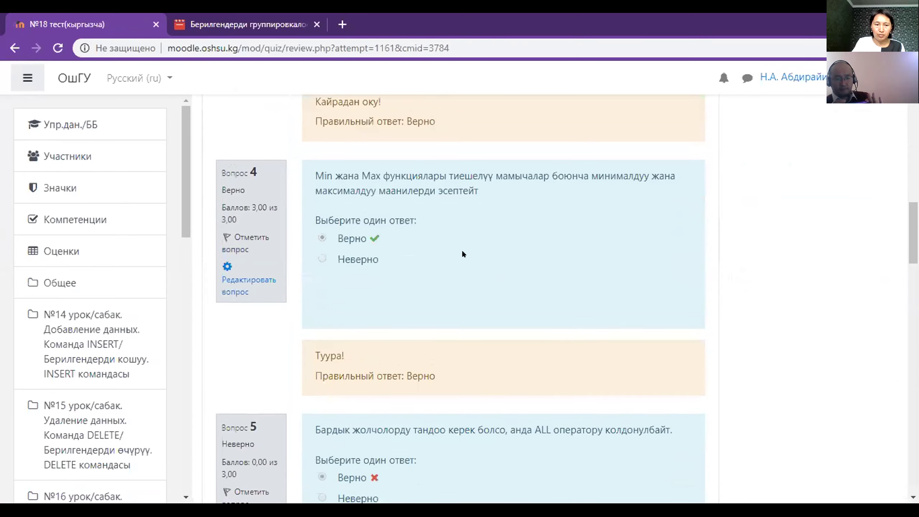
Open the №18 lesson section on aggregate functions from the review and look over its materials down to "№18 тапшырма/задание"
scroll(71, 440, down, 6)
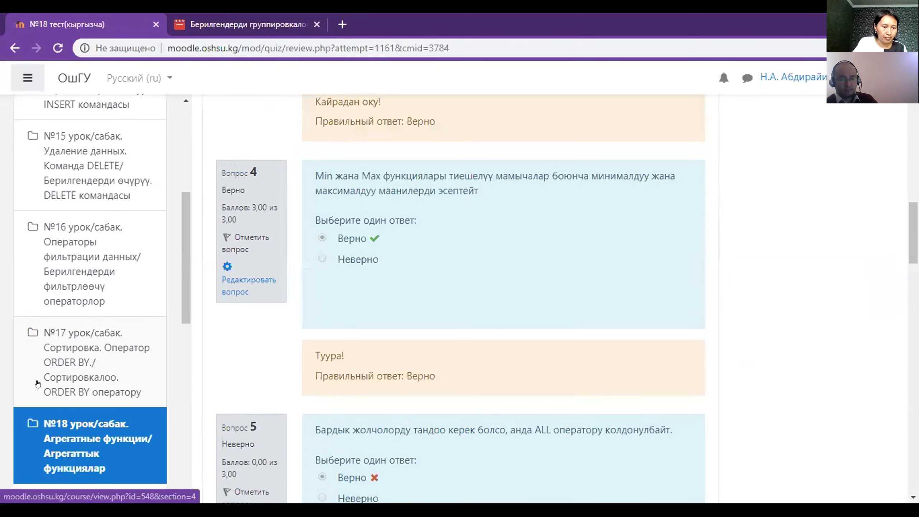
click(72, 439)
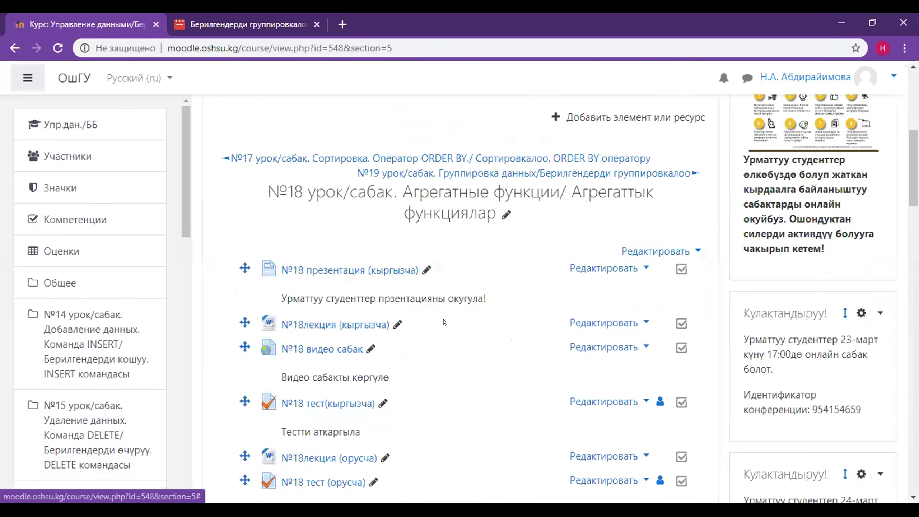
scroll(445, 322, down, 6)
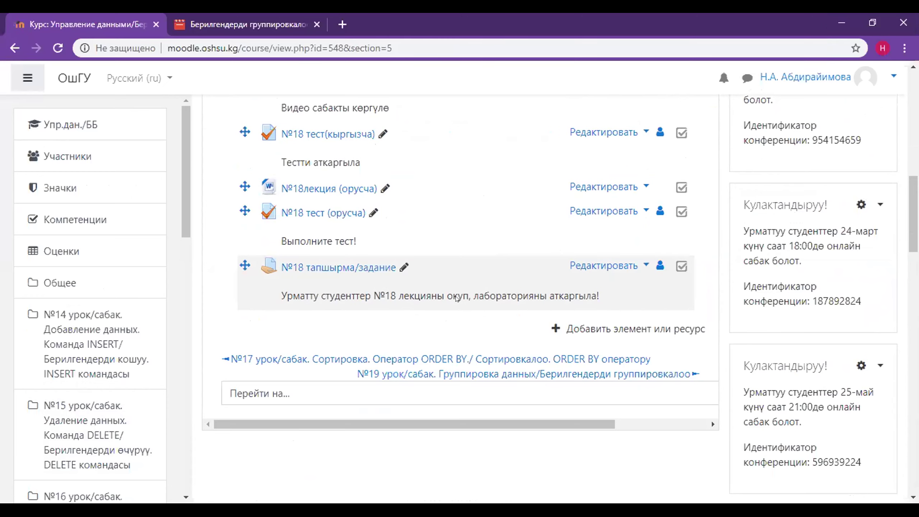
scroll(456, 298, up, 8)
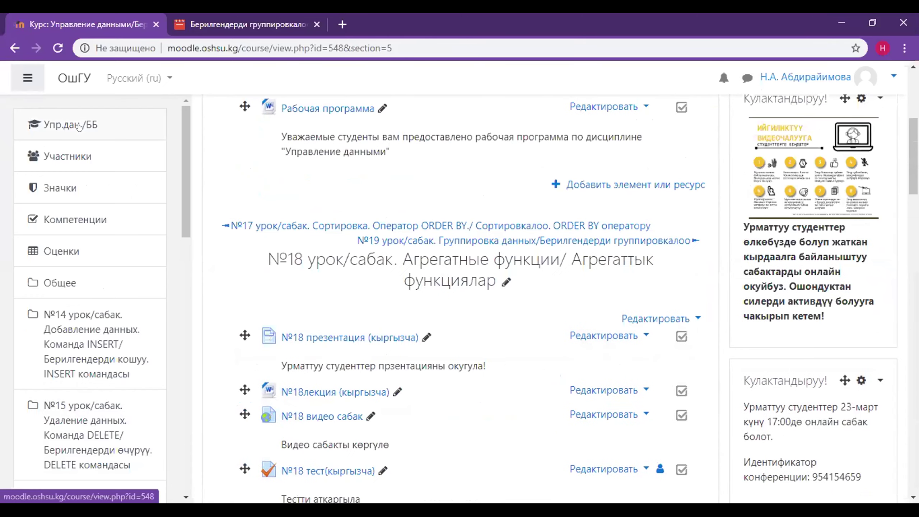
Return to the main page of the course "Упр.дан./ББ" and open the quiz "№19 тест (кыргызча)" in the №19 lesson
click(80, 126)
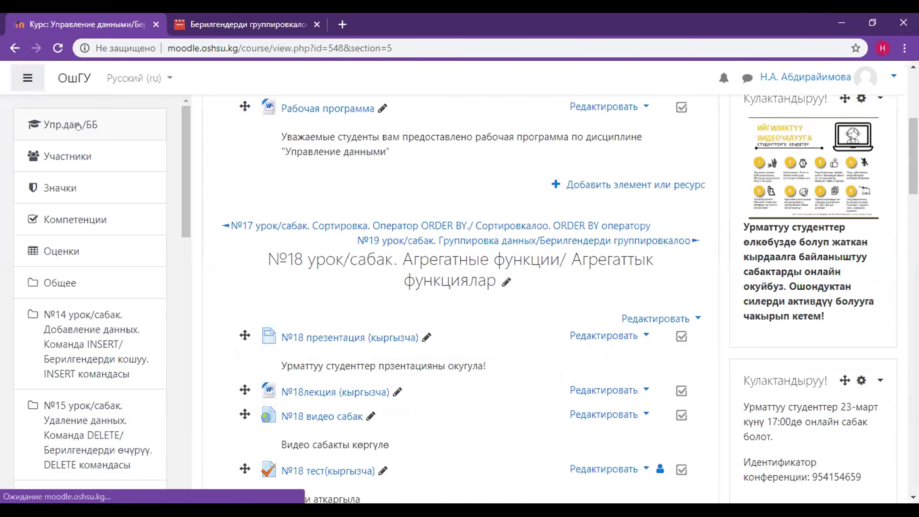
scroll(434, 241, down, 5)
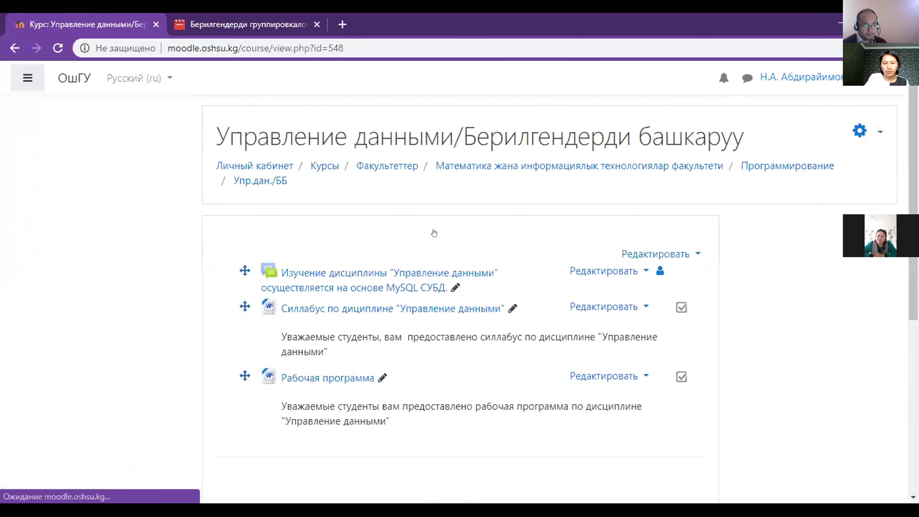
scroll(434, 232, down, 8)
scroll(433, 225, down, 15)
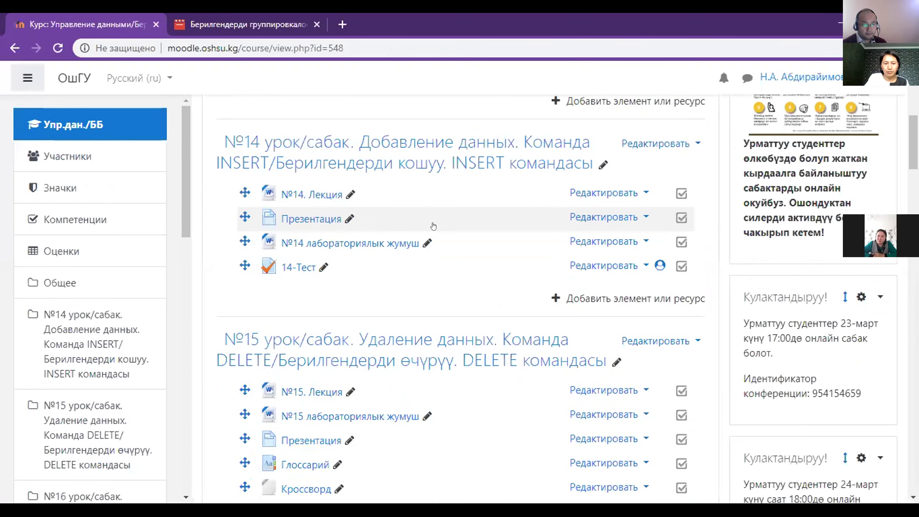
scroll(433, 226, down, 15)
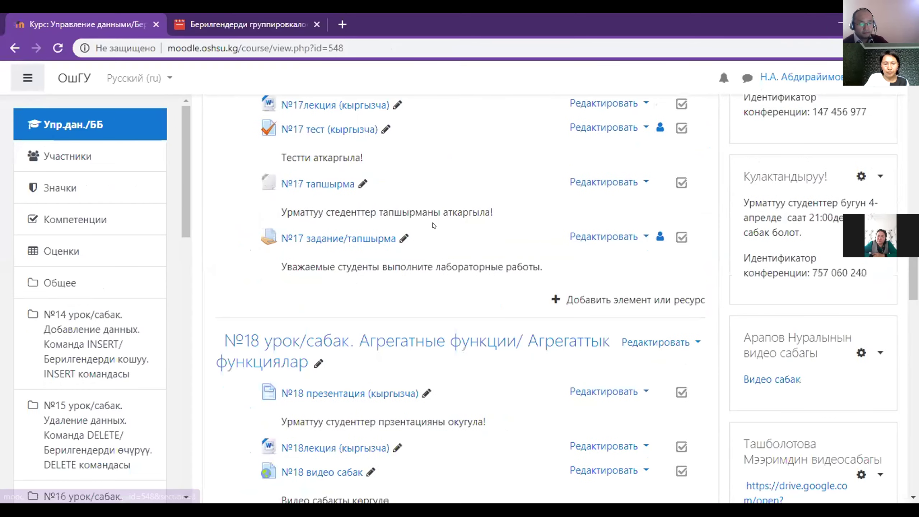
scroll(434, 226, down, 5)
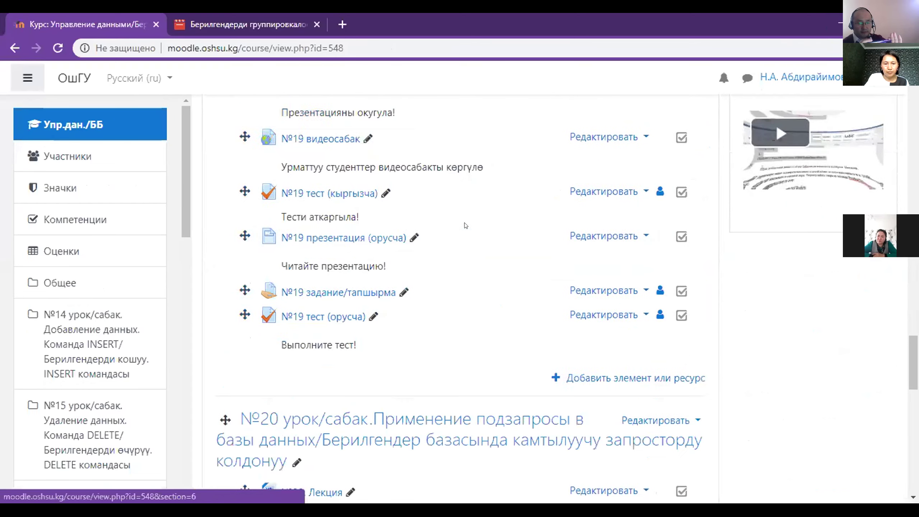
click(307, 190)
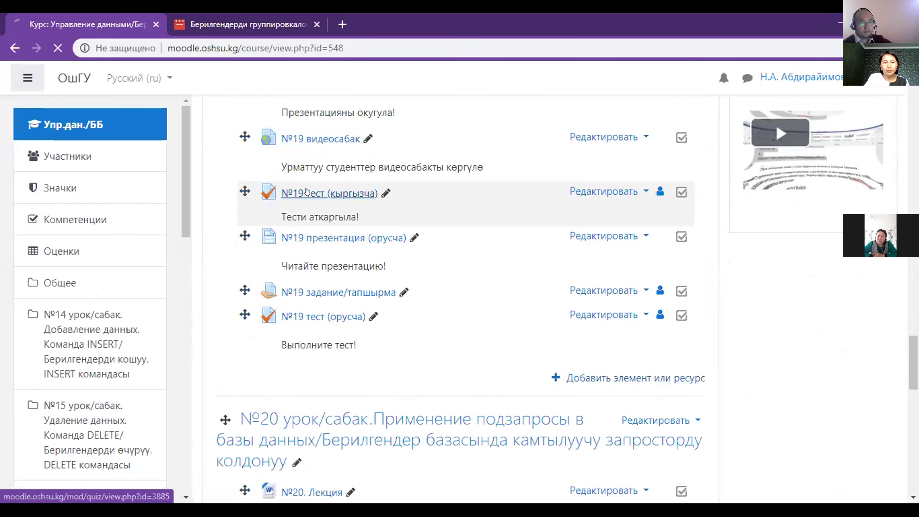
Start a new timed attempt at the quiz "№19 тест (кыргызча)" and confirm the start
scroll(435, 244, down, 4)
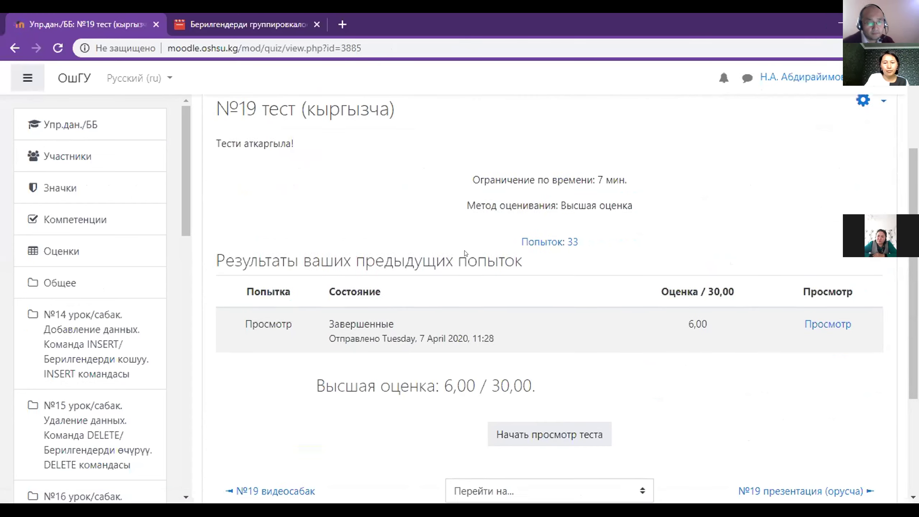
scroll(564, 288, down, 3)
click(564, 290)
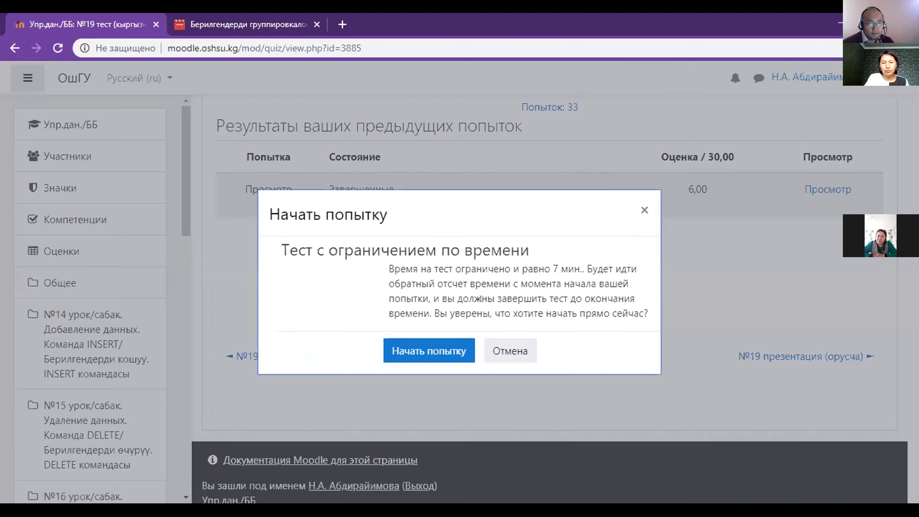
click(416, 351)
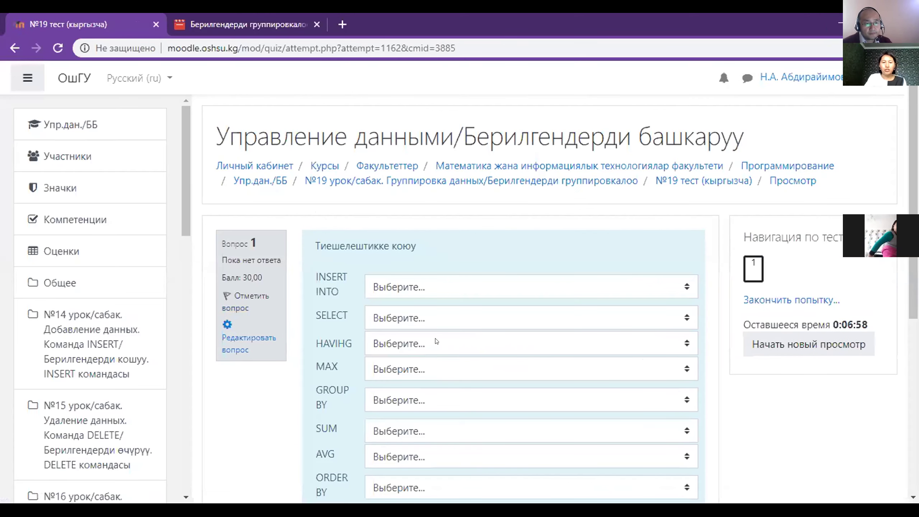
Match INSERT INTO with "маанилердин суммасын эсептейт", SELECT with "группаларды фильтрациялайт" and HAVIHG with "маанилерди бир же бир нече жолчолор боюнча сортировкалайт"
scroll(476, 275, down, 3)
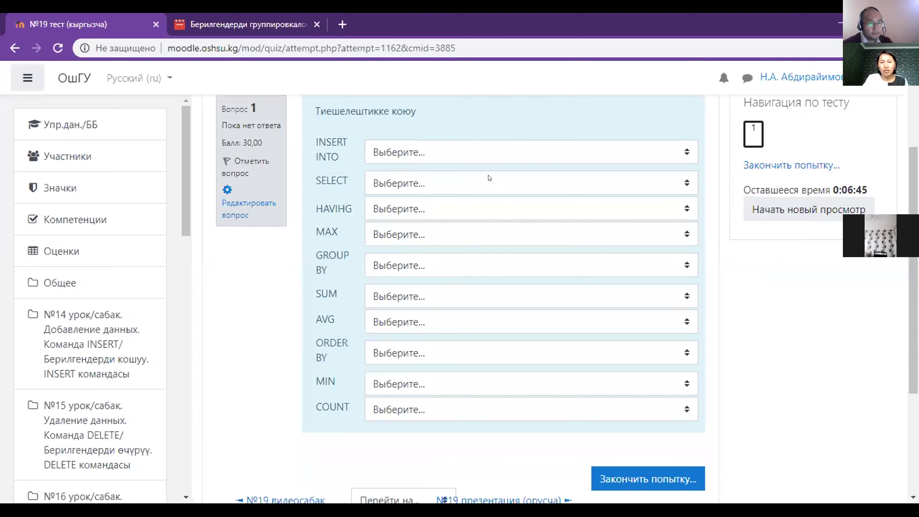
click(684, 150)
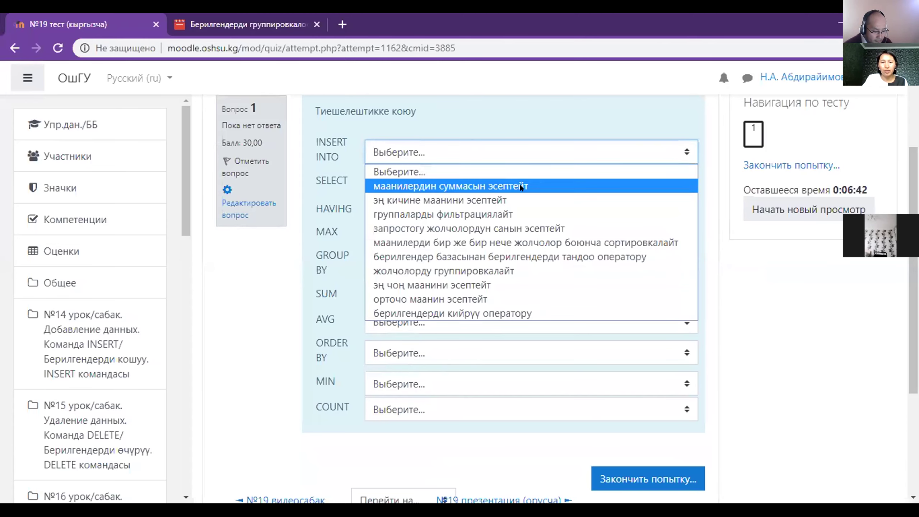
click(520, 183)
click(688, 183)
click(659, 232)
click(682, 206)
click(667, 297)
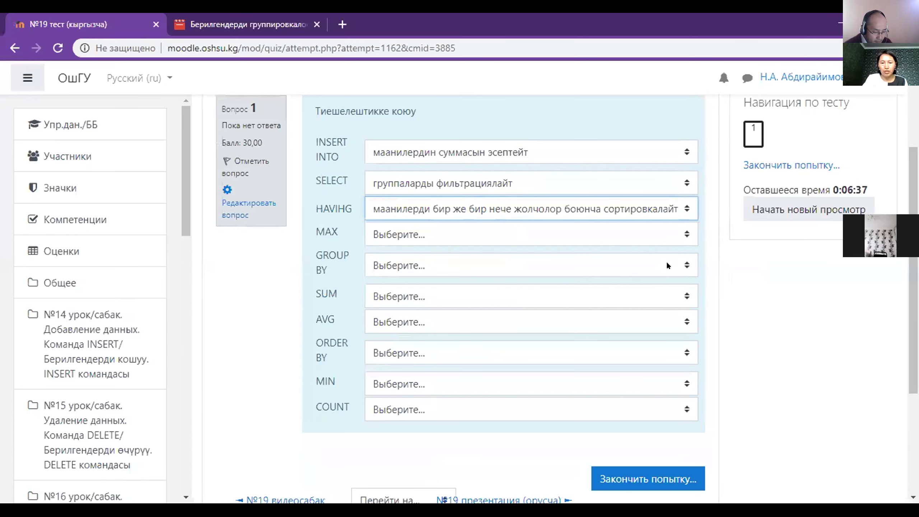
Match MAX with "жолчолорду группировкалайт", GROUP BY with "маанилердин суммасын эсептейт" and SUM with "берилгендер базасынан берилгендерди тандоо оператору"
click(682, 235)
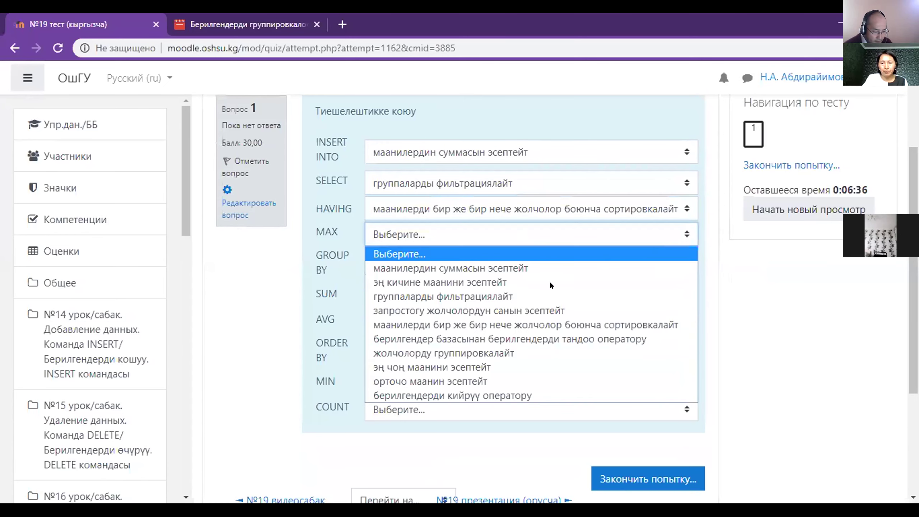
click(454, 347)
click(680, 266)
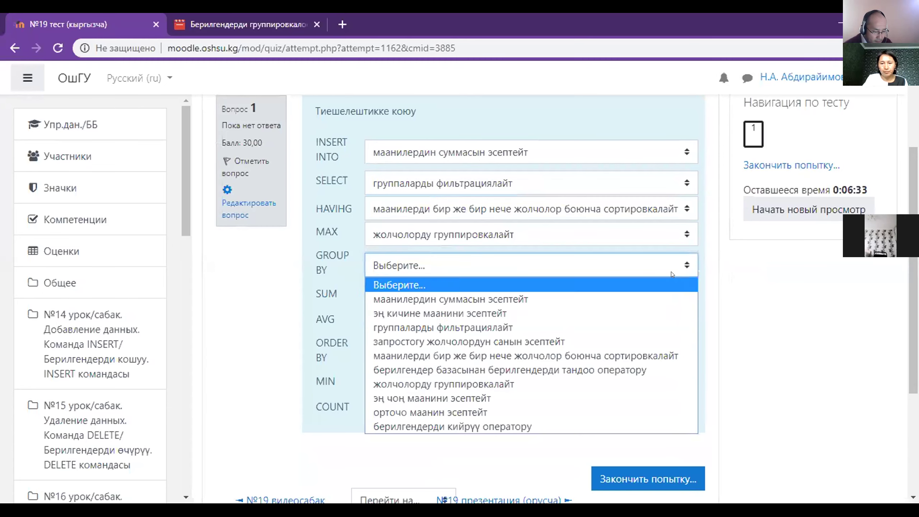
click(690, 297)
click(691, 295)
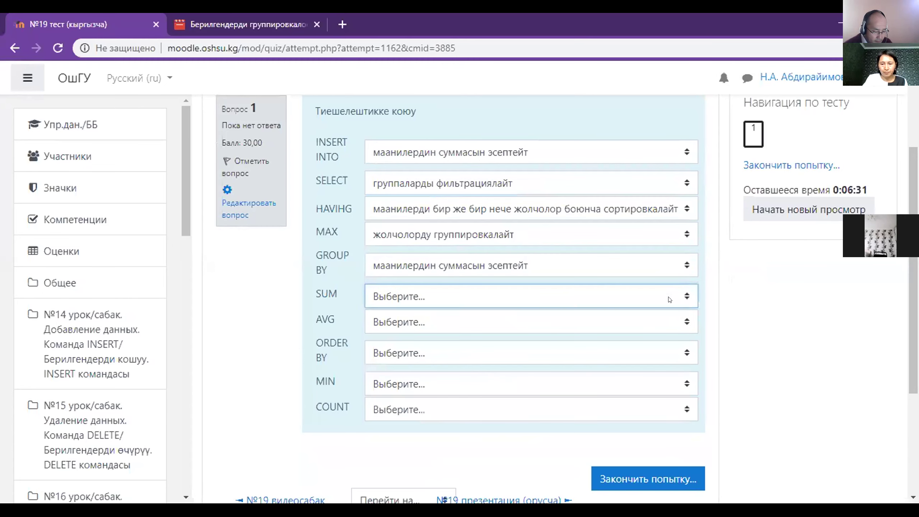
click(507, 400)
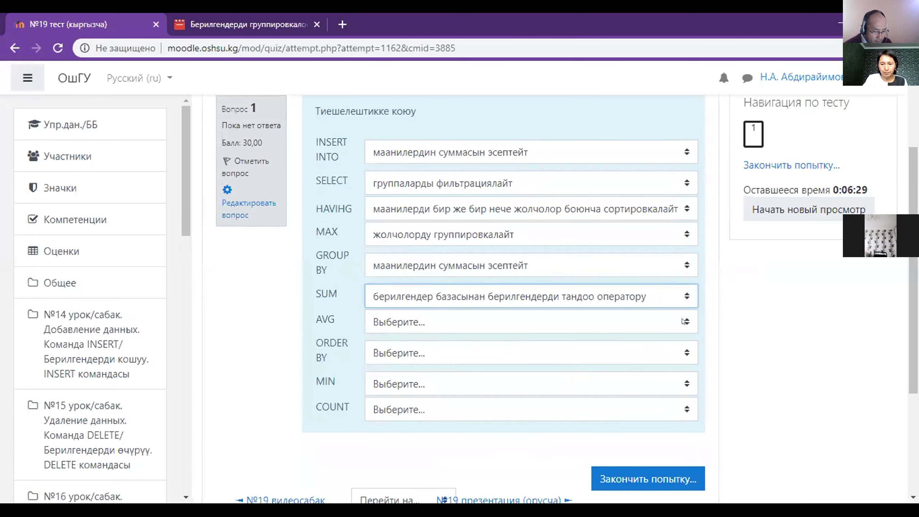
Match both AVG and ORDER BY with the answer "эң чоң маанини эсептейт"
click(684, 321)
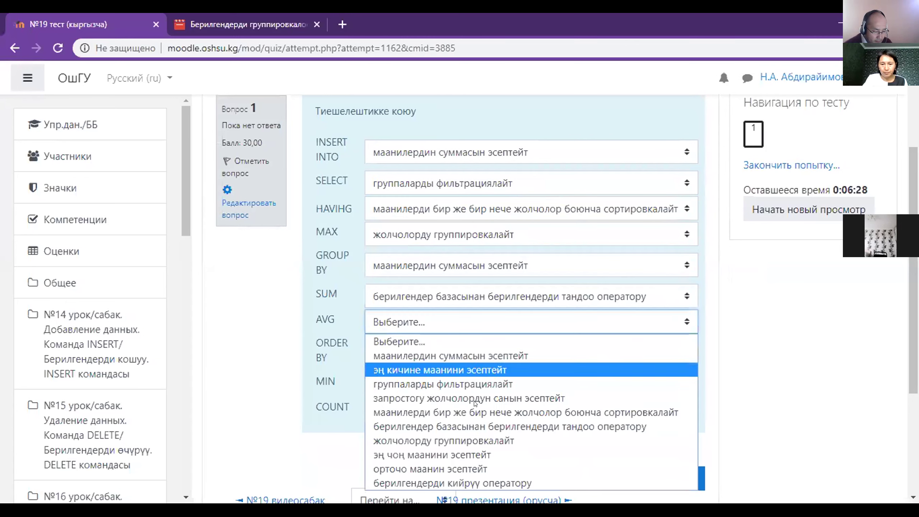
click(424, 455)
click(634, 358)
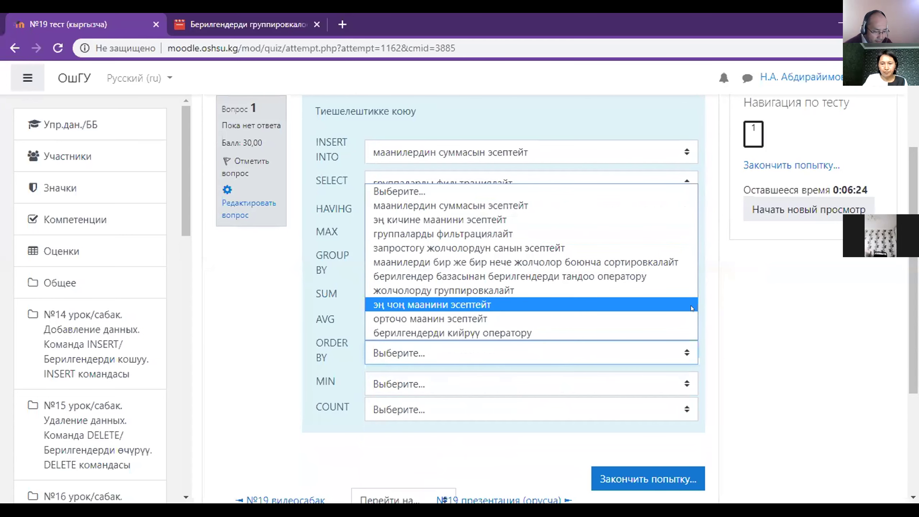
click(485, 304)
Match MIN with "маанилердин суммасын эсептейт" and COUNT with "берилгендер базасынан берилгендерди тандоо оператору"
scroll(507, 253, down, 2)
click(525, 317)
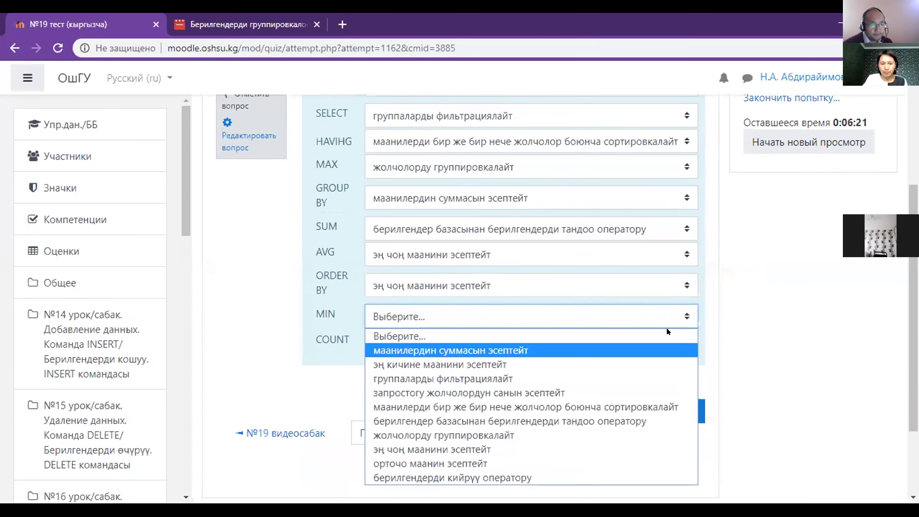
click(518, 349)
click(684, 342)
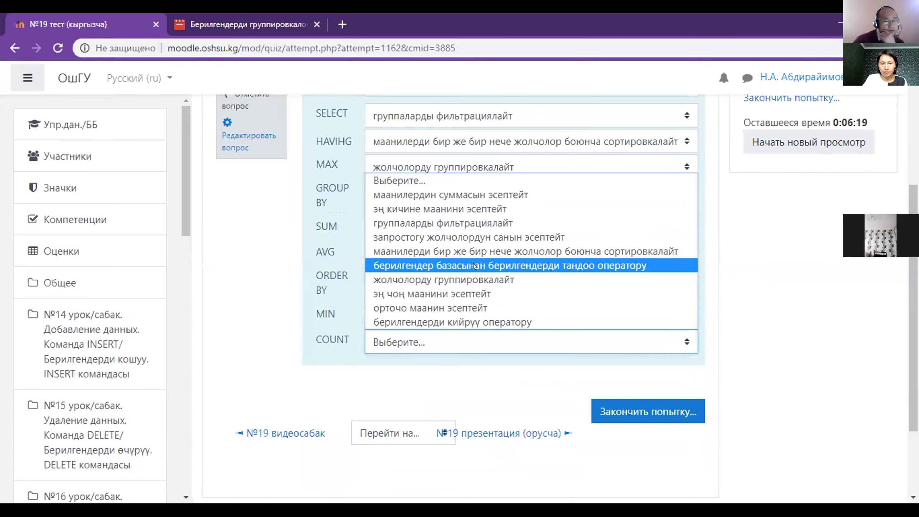
click(477, 266)
Finish the №19 attempt, then submit all answers and confirm the submission
click(629, 409)
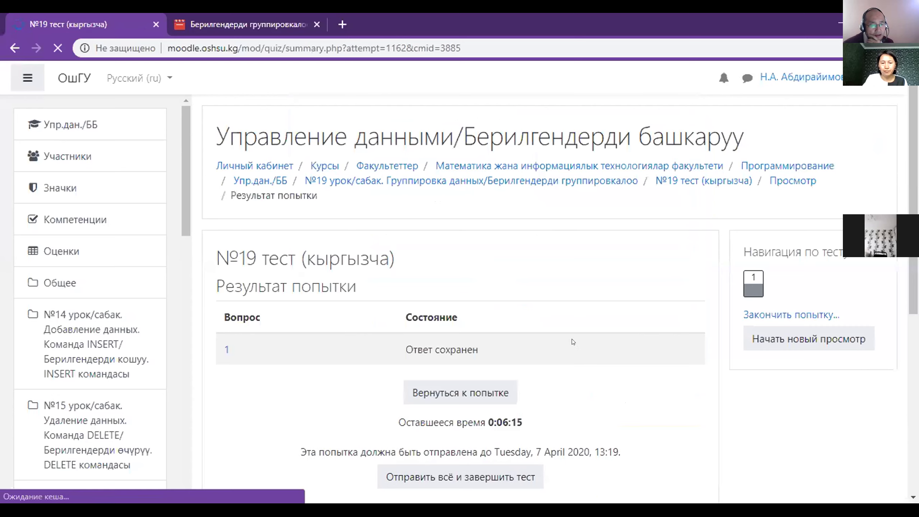
scroll(519, 220, down, 5)
click(509, 277)
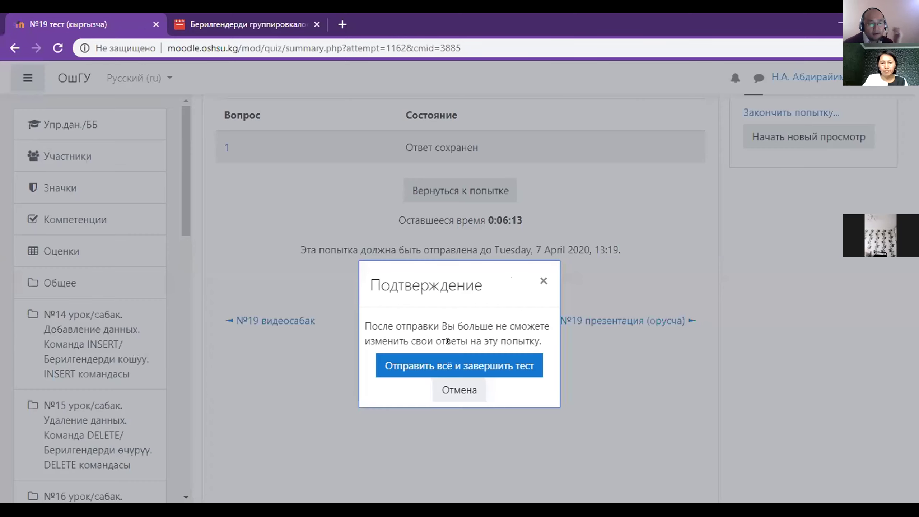
click(445, 366)
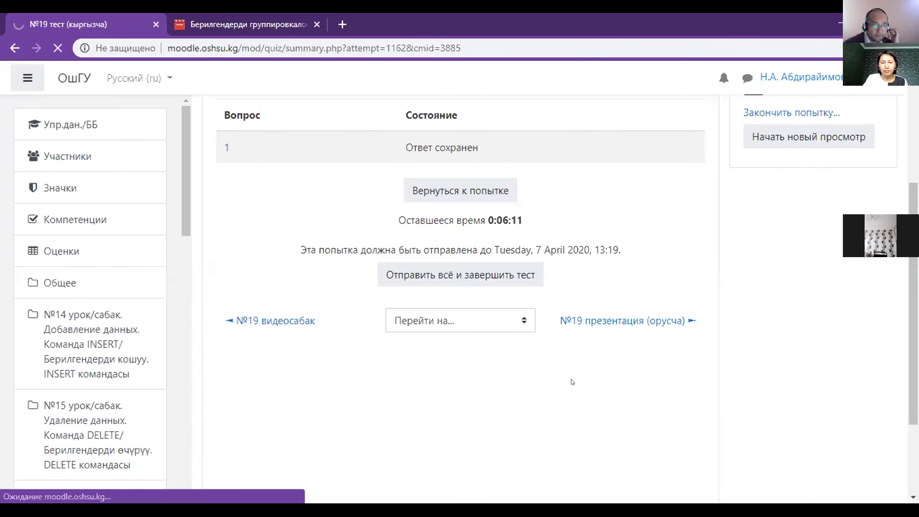
Examine the №19 attempt review: the grade summary, the marking of each matched SQL keyword, and the feedback below the question
scroll(574, 370, down, 3)
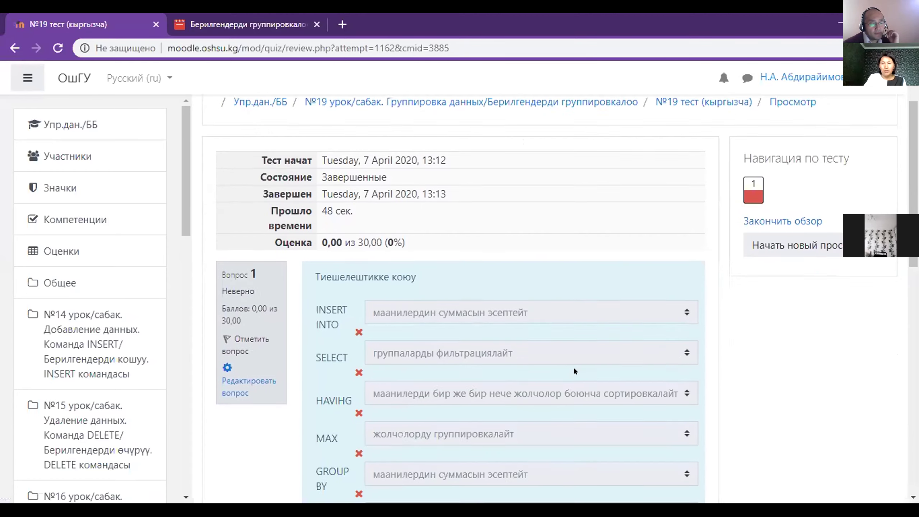
scroll(575, 354, down, 2)
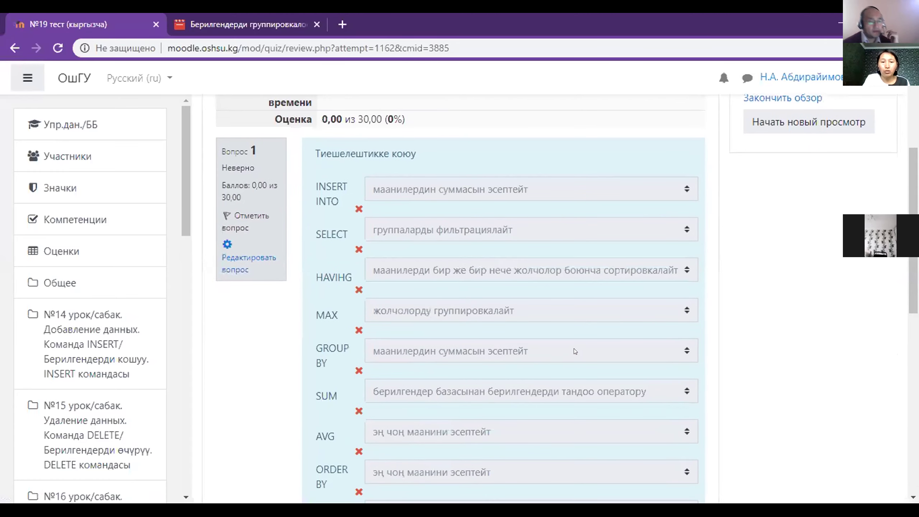
scroll(574, 349, down, 2)
scroll(573, 347, up, 4)
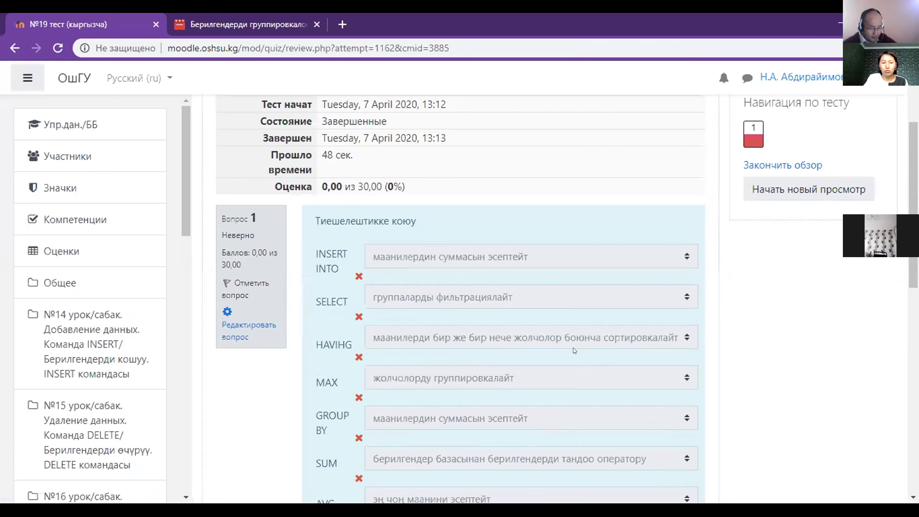
scroll(573, 349, down, 10)
scroll(574, 344, up, 5)
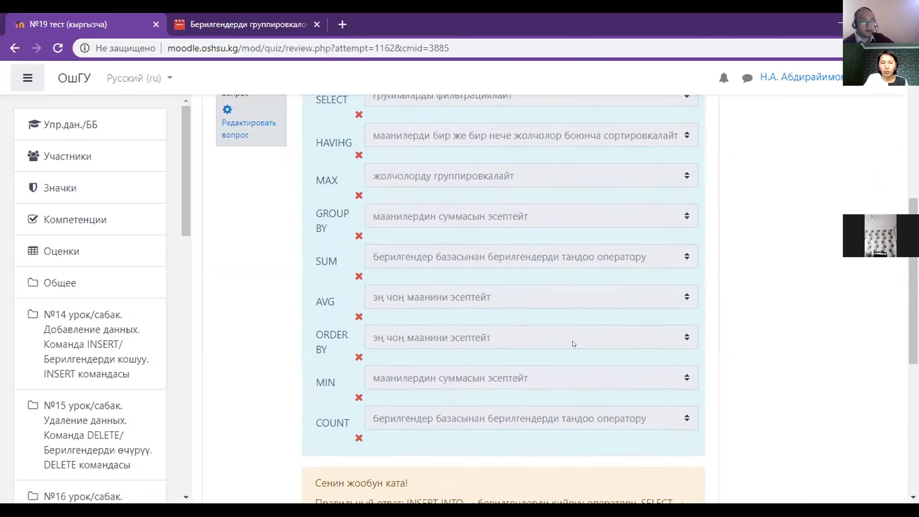
scroll(574, 342, up, 8)
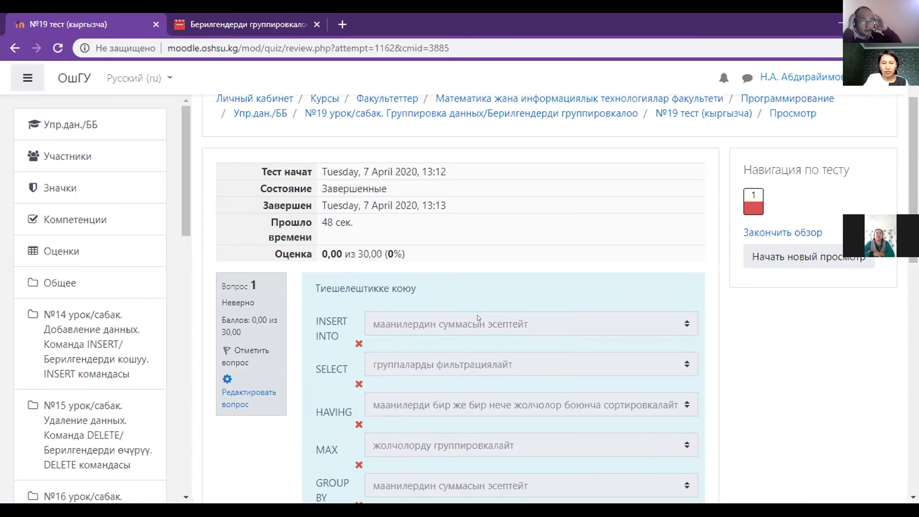
scroll(478, 311, down, 3)
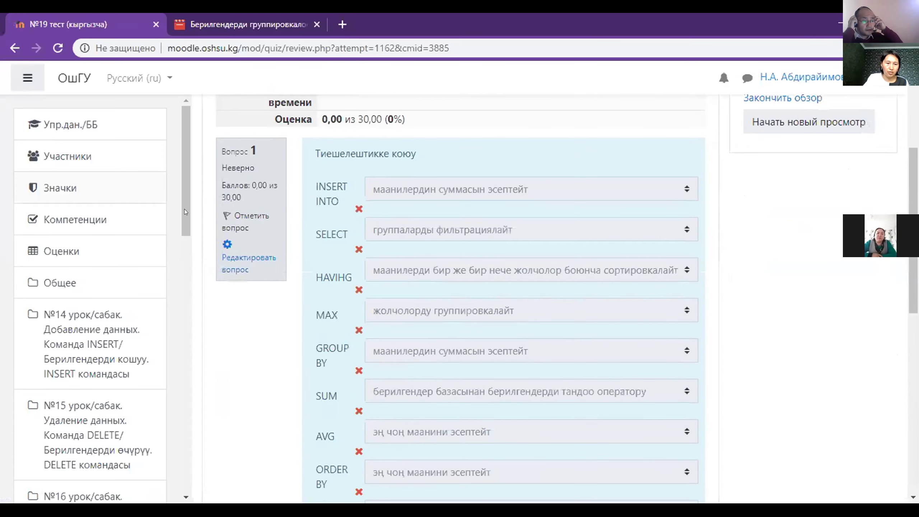
Open the №20 lesson section on subqueries from the course contents and look over its lecture, presentations, video, assignment and tests
scroll(111, 360, down, 10)
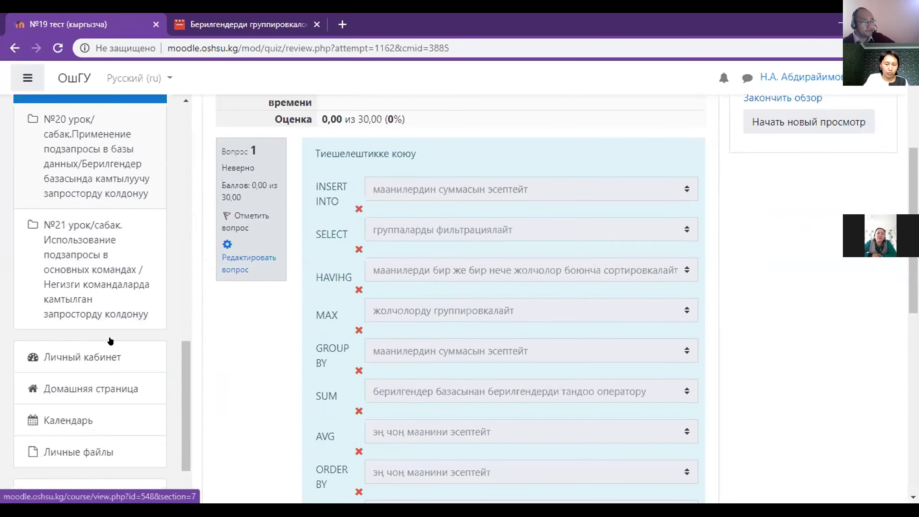
scroll(96, 290, up, 2)
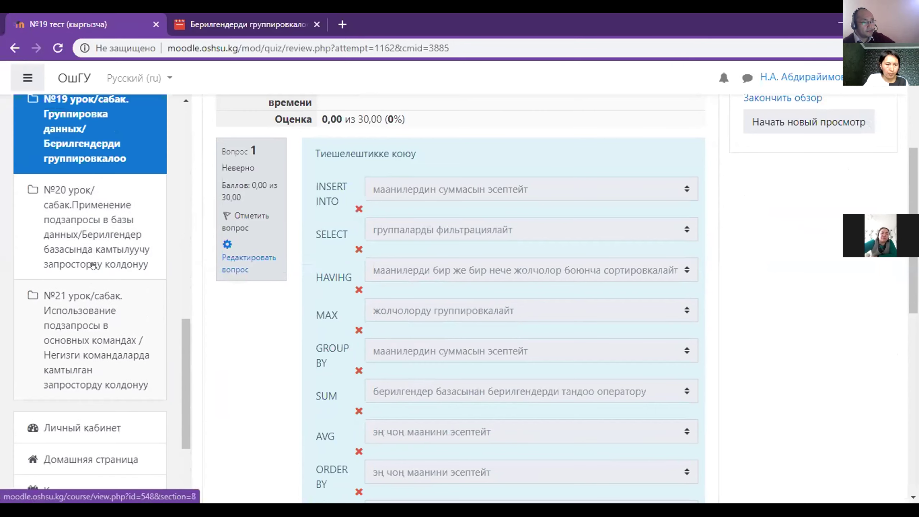
click(91, 243)
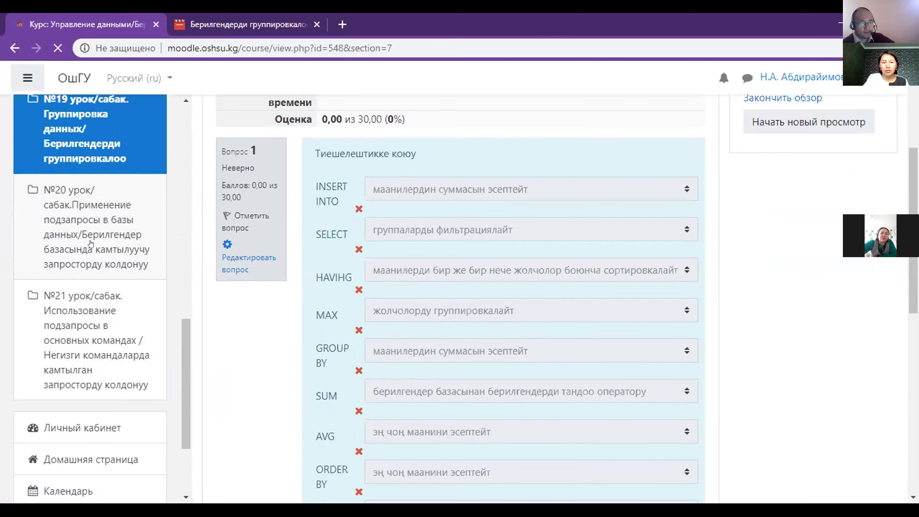
scroll(564, 286, down, 4)
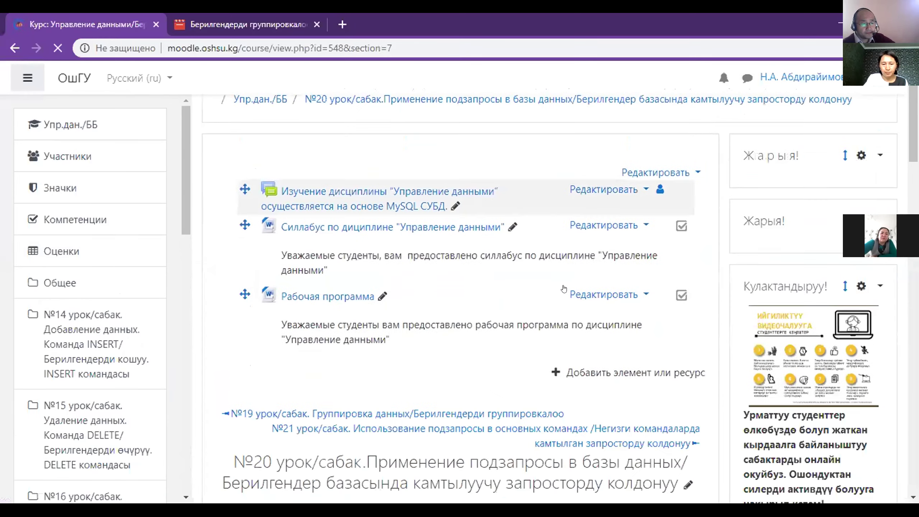
scroll(563, 286, down, 10)
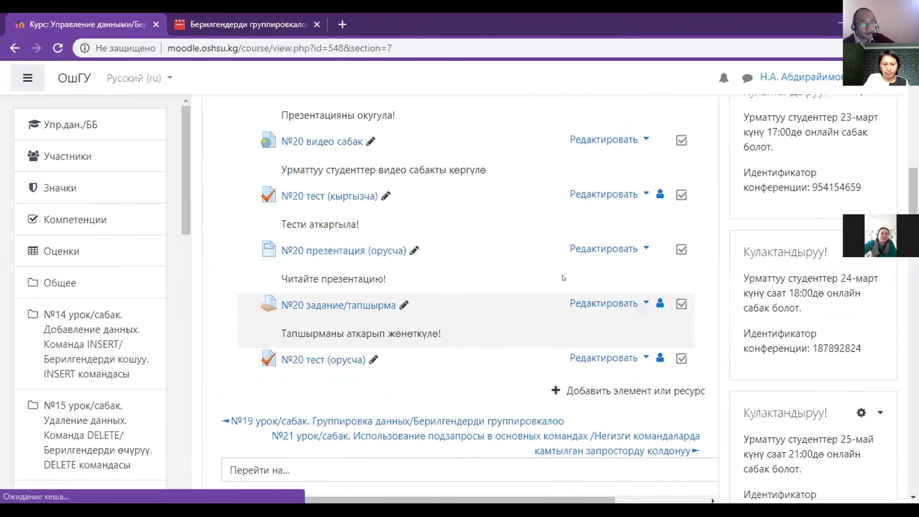
scroll(563, 284, up, 3)
Open the quiz "№20 тест (кыргызча)", start a new timed attempt and confirm the start
click(318, 286)
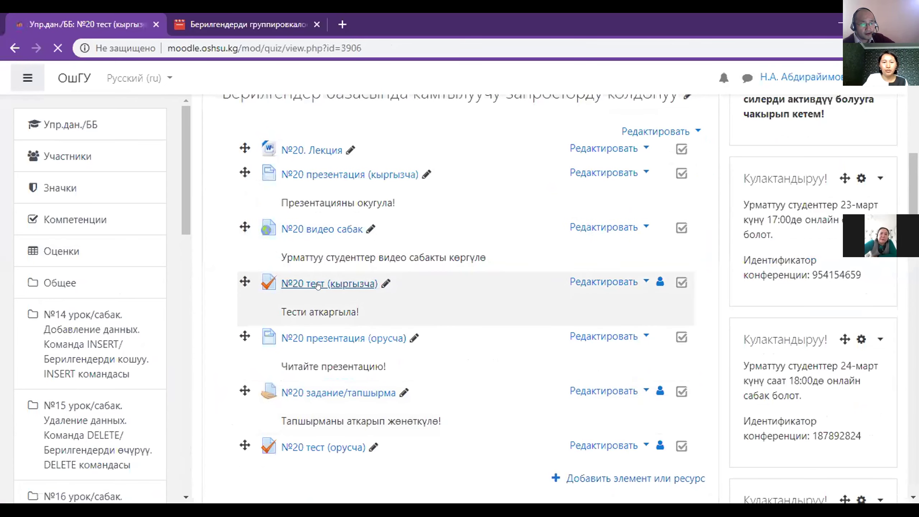
scroll(495, 288, down, 6)
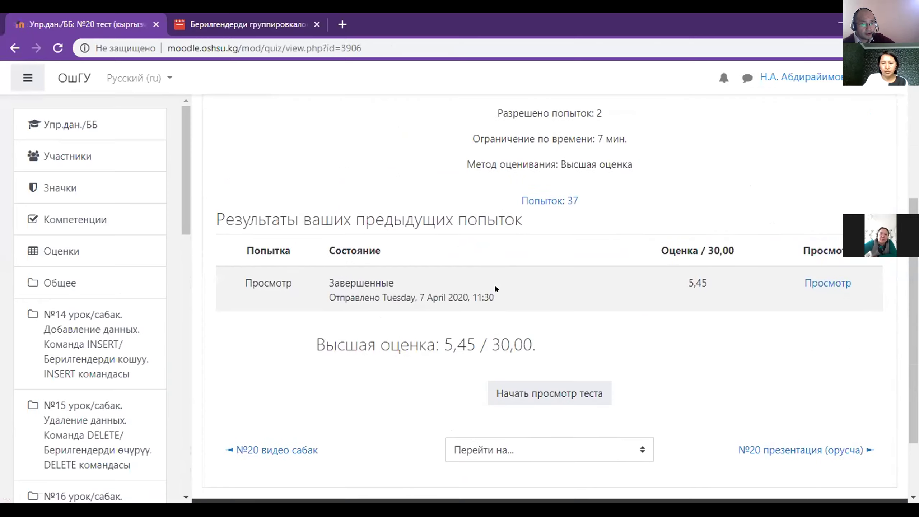
scroll(496, 288, down, 2)
click(553, 306)
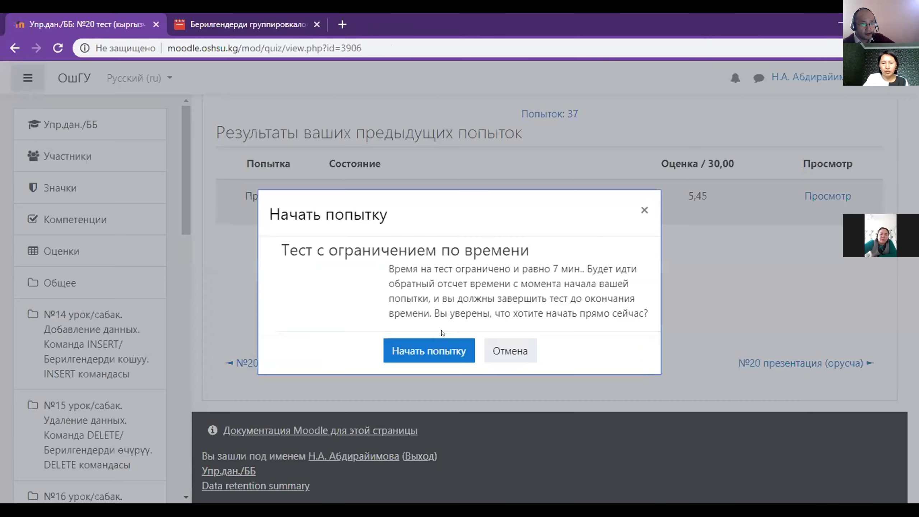
click(425, 352)
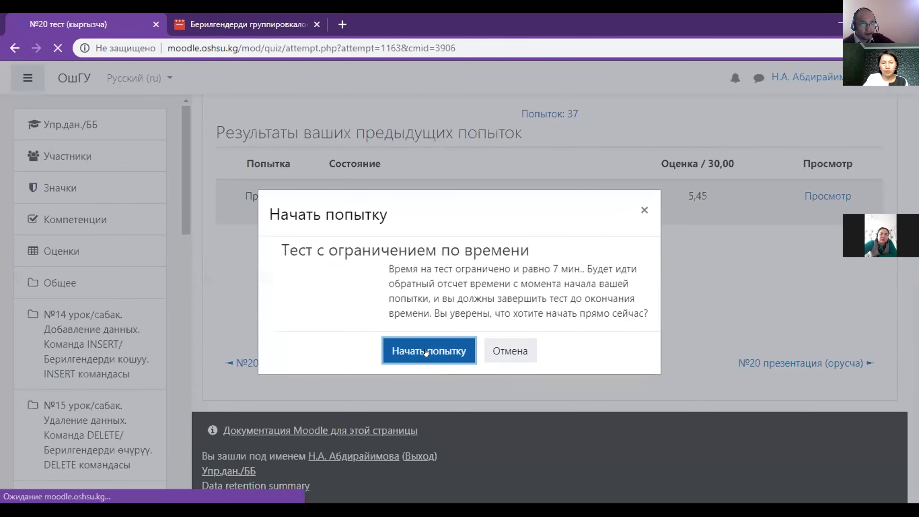
Enter the sample answers "арпобл" and "впртрпро" in the first two blanks of the №20 test question
scroll(673, 319, down, 3)
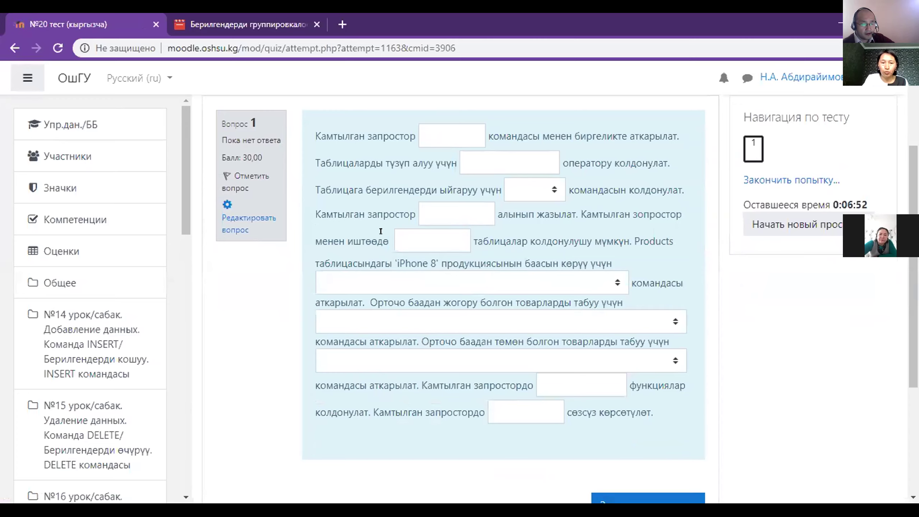
click(427, 135)
text(ар)
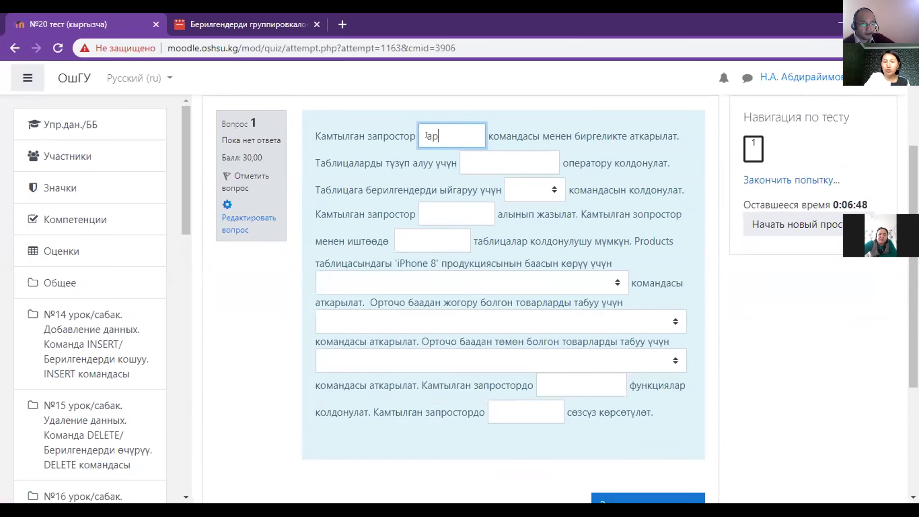
text(побл)
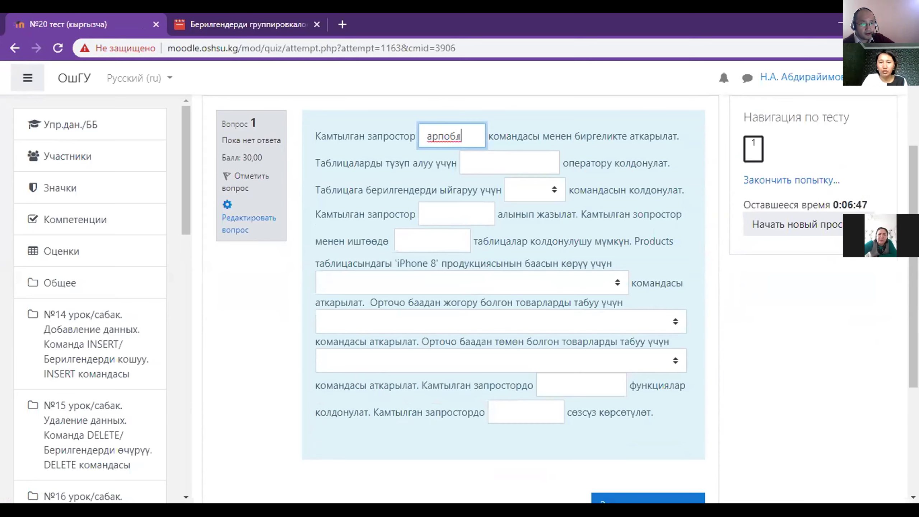
click(489, 159)
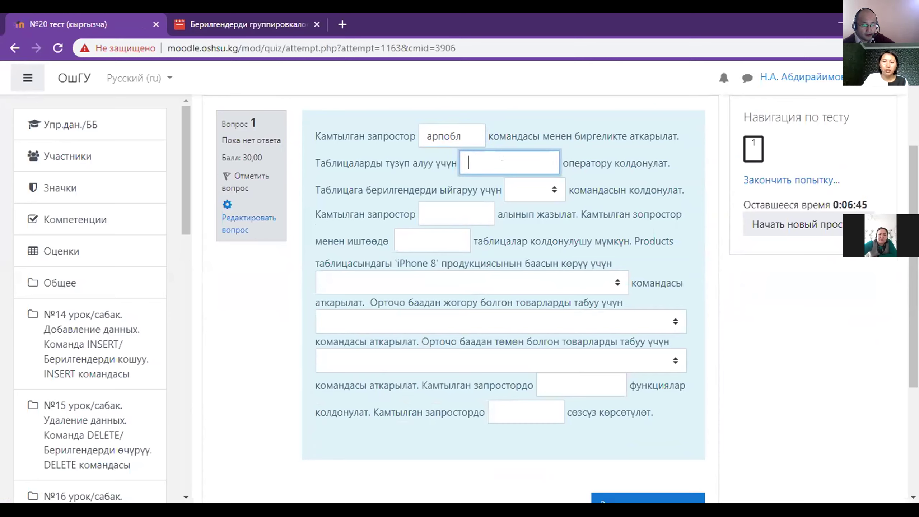
text(впртрпро)
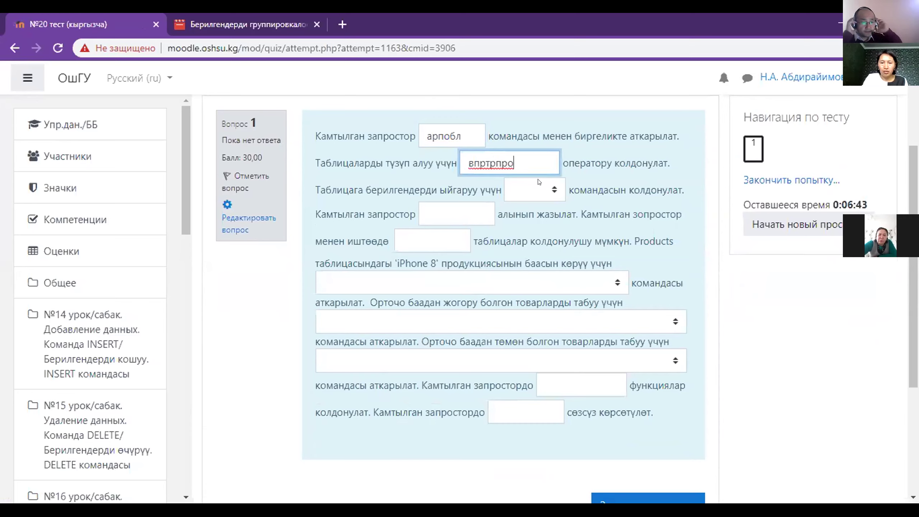
Choose INSERT for the third blank, and enter "ававы" and "ывавы" in the fourth and fifth blanks
key(Tab)
key(alt+Down)
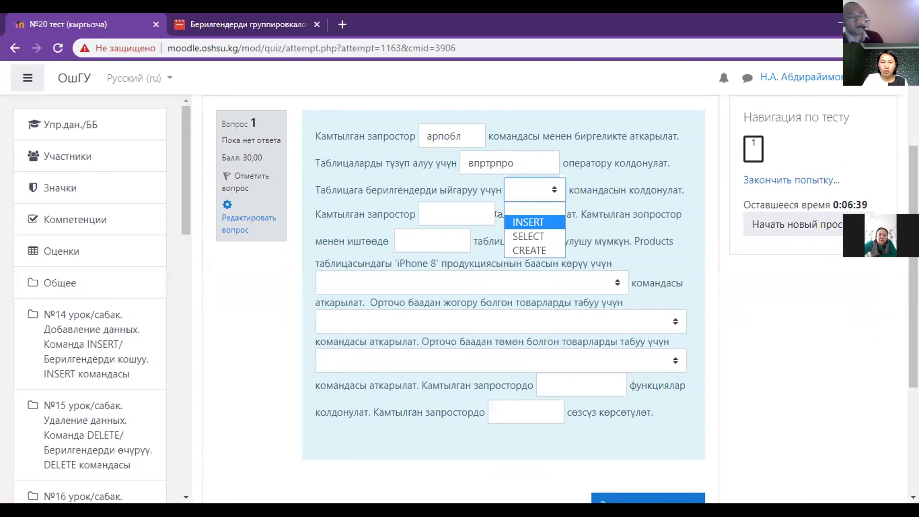
key(Return)
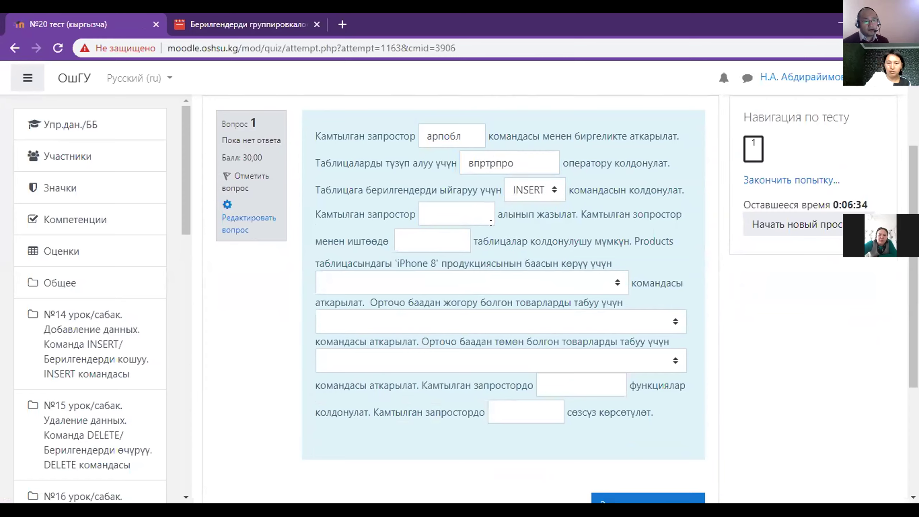
text(ававы)
key(Tab)
text(ывавы)
Choose the Products query for 'iPhone 8', the "Price =" AVG query for above-average goods and the "Price <" AVG query for below-average goods
click(615, 284)
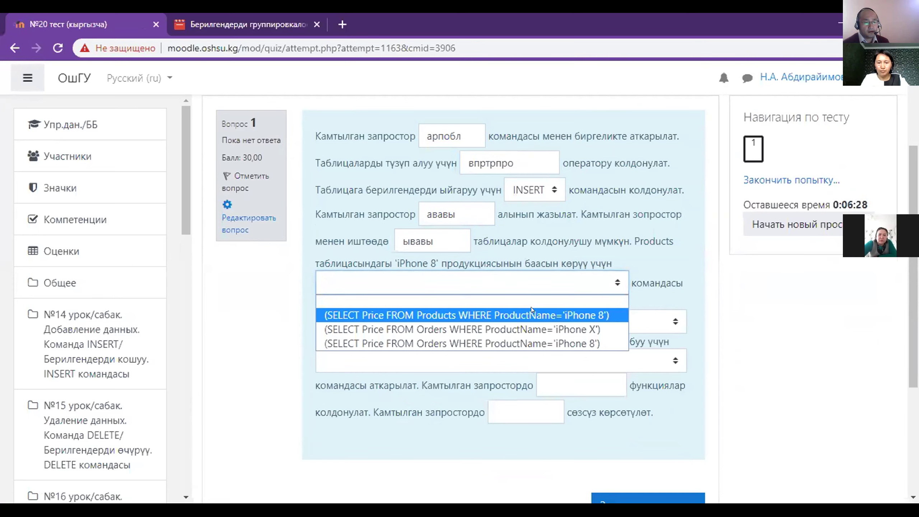
click(532, 312)
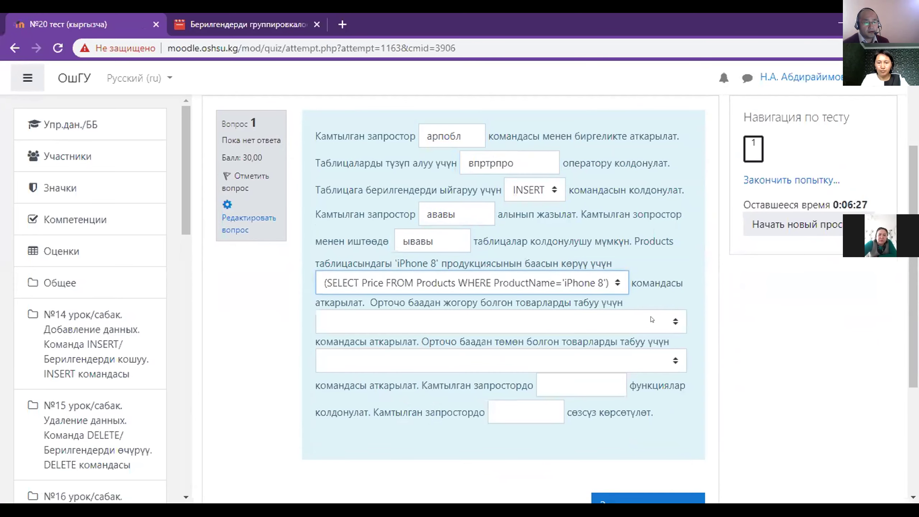
click(630, 323)
click(681, 354)
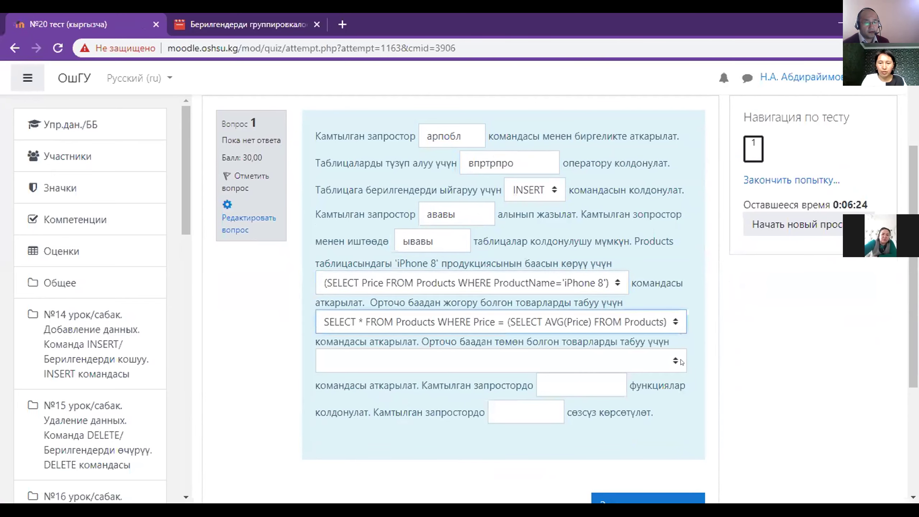
click(679, 362)
click(570, 395)
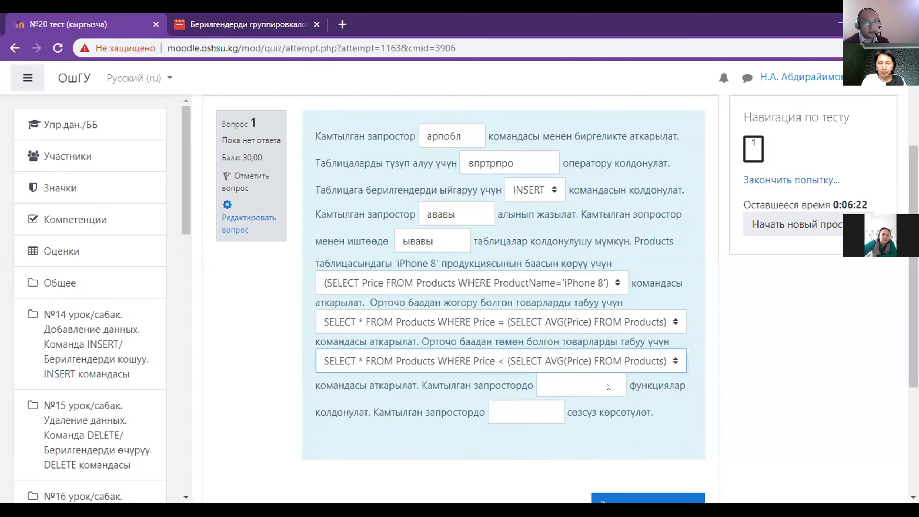
Enter the sample answers "авававп" and "авпаврап" in the last two blanks of the question
scroll(608, 387, down, 2)
click(584, 318)
text(авававп)
click(521, 337)
text(авпаврап)
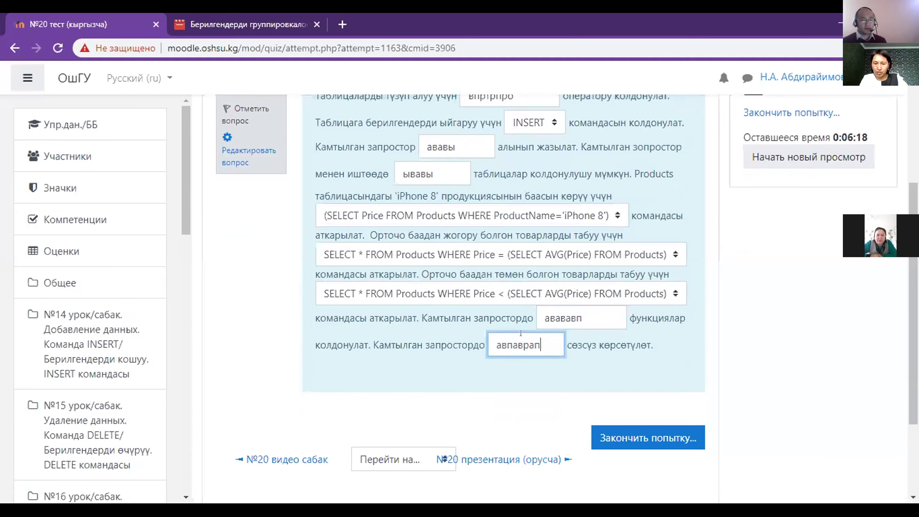
Finish the №20 attempt, then submit all answers and confirm the submission
click(638, 439)
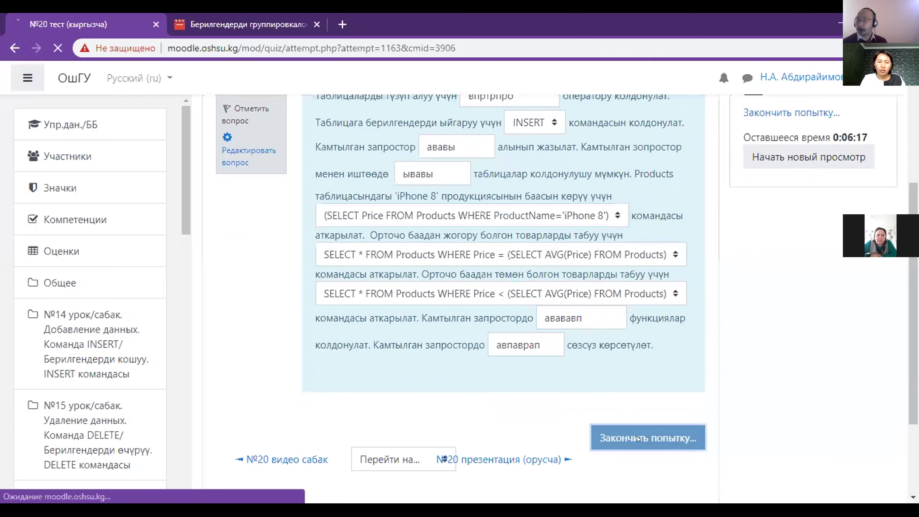
scroll(562, 268, down, 5)
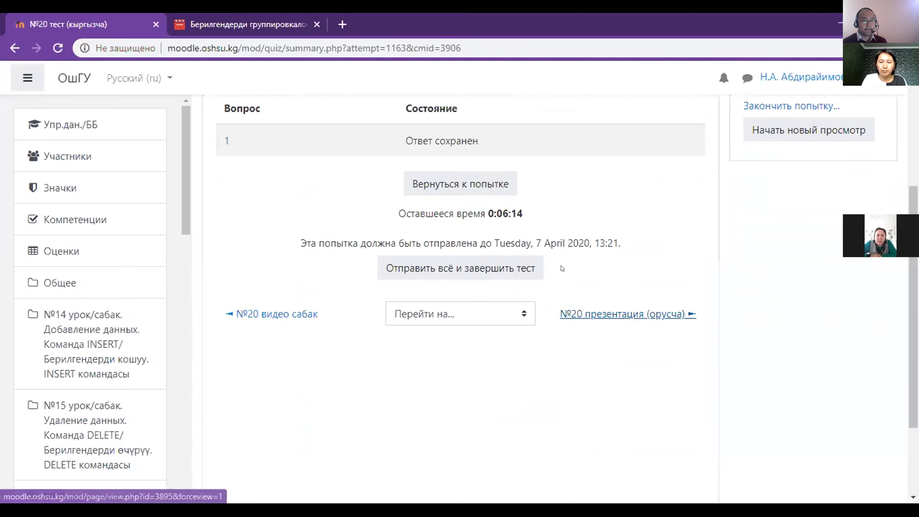
scroll(562, 267, down, 2)
click(443, 205)
click(458, 363)
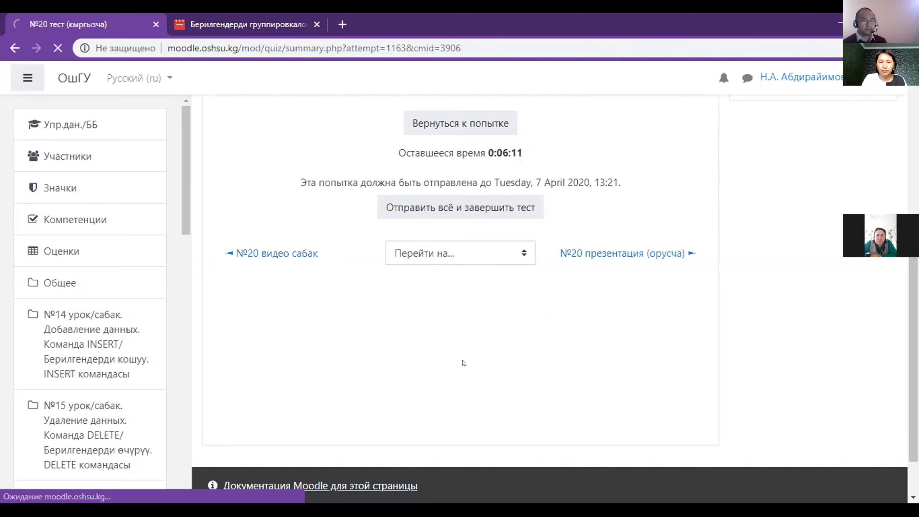
Examine the №20 attempt review: the grade summary and the marking of each filled blank and chosen query
scroll(520, 319, down, 8)
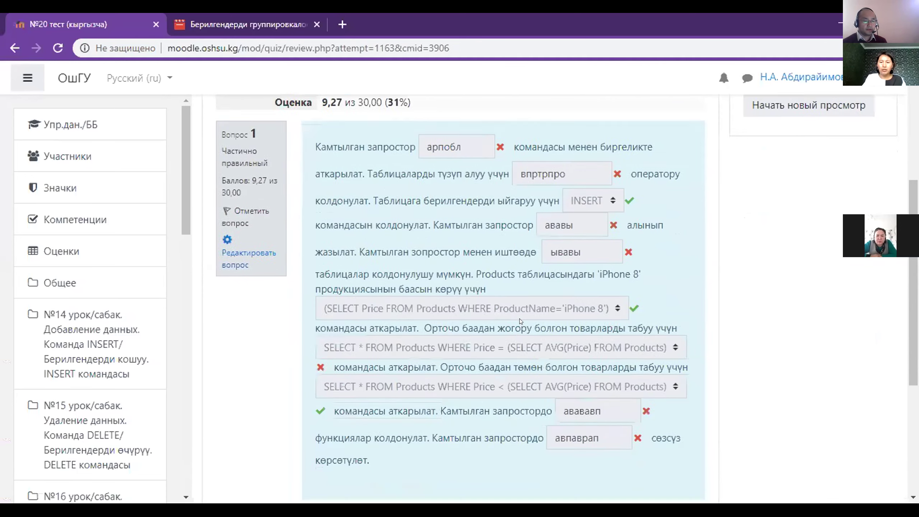
scroll(520, 319, up, 2)
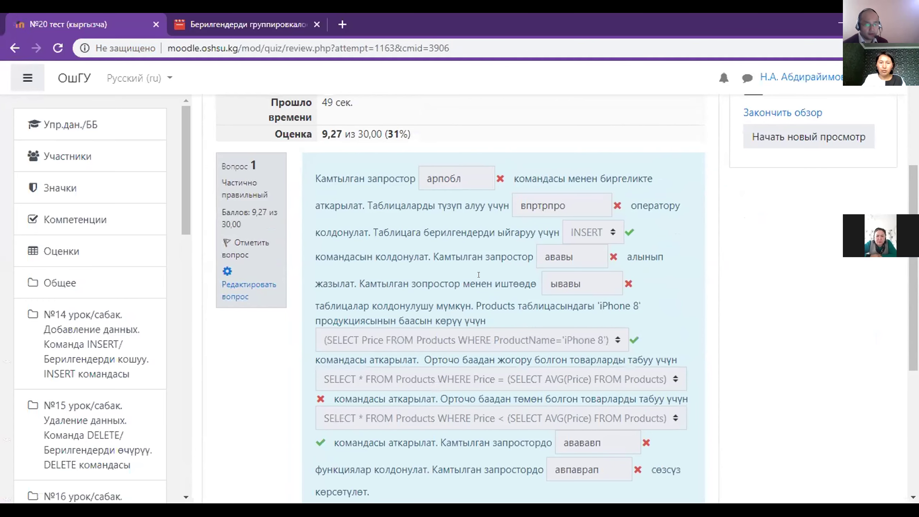
scroll(479, 275, down, 2)
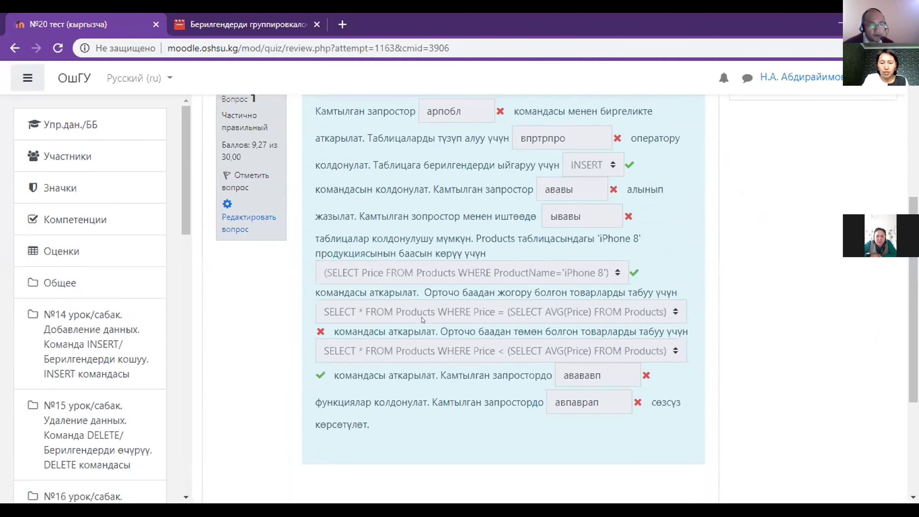
scroll(567, 318, up, 4)
scroll(500, 308, down, 6)
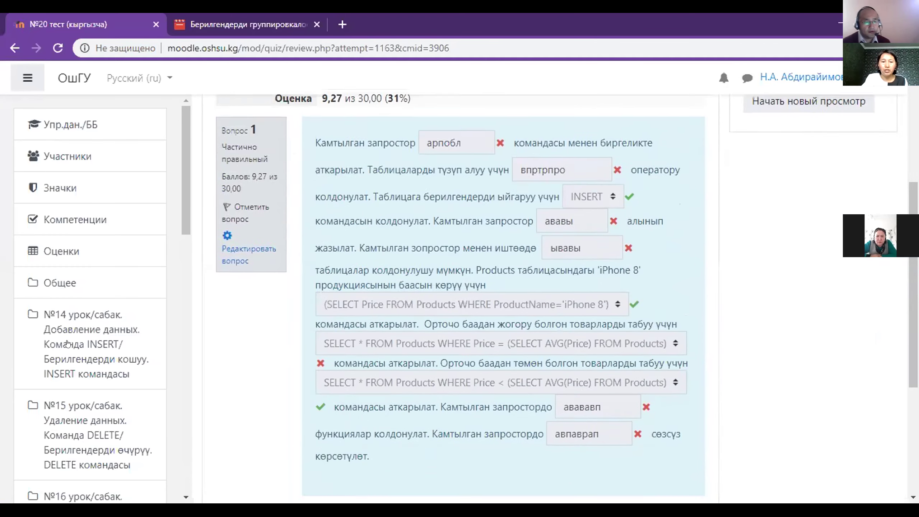
Return to the №20 lesson section from the course contents and look over its lecture, presentations, video, assignment and tests
scroll(67, 343, down, 10)
scroll(68, 343, down, 4)
click(70, 351)
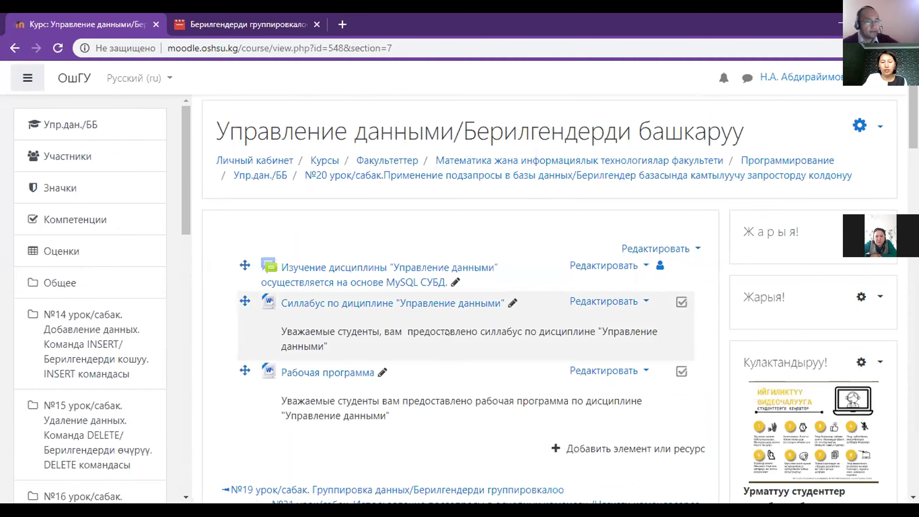
scroll(448, 332, down, 13)
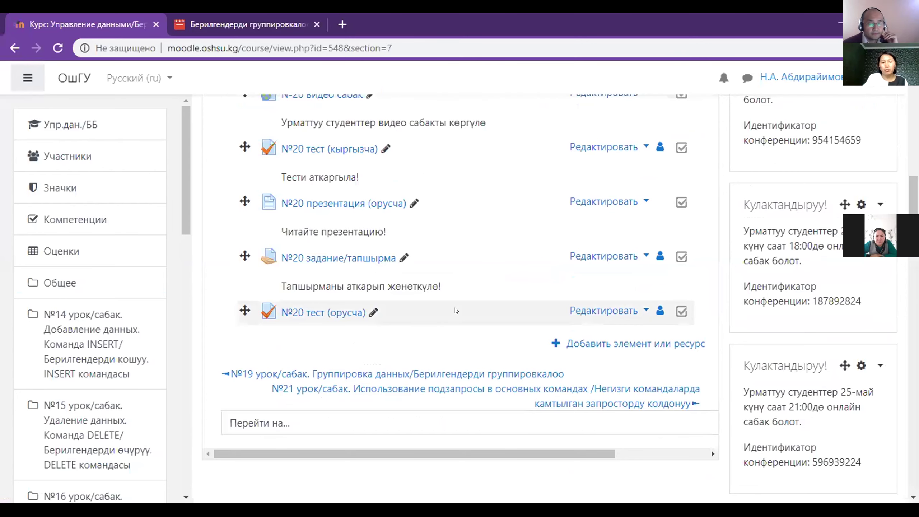
scroll(455, 308, up, 3)
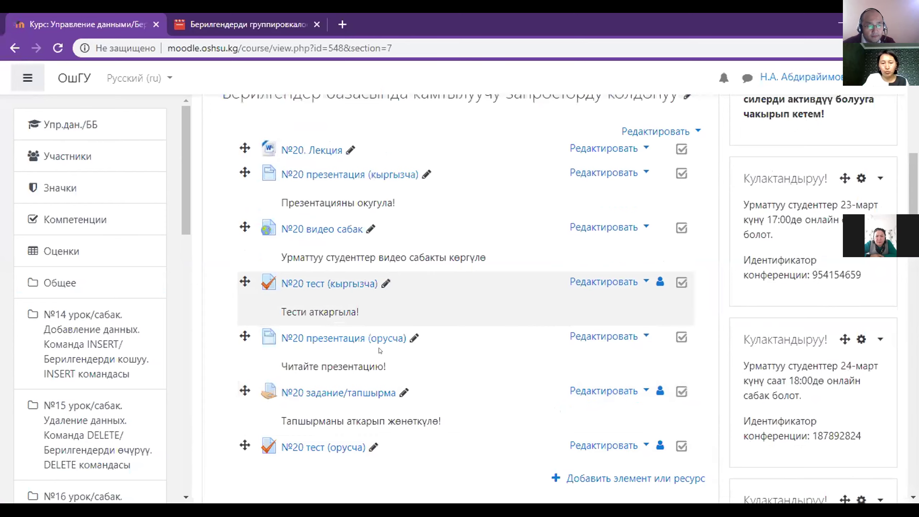
scroll(510, 315, up, 3)
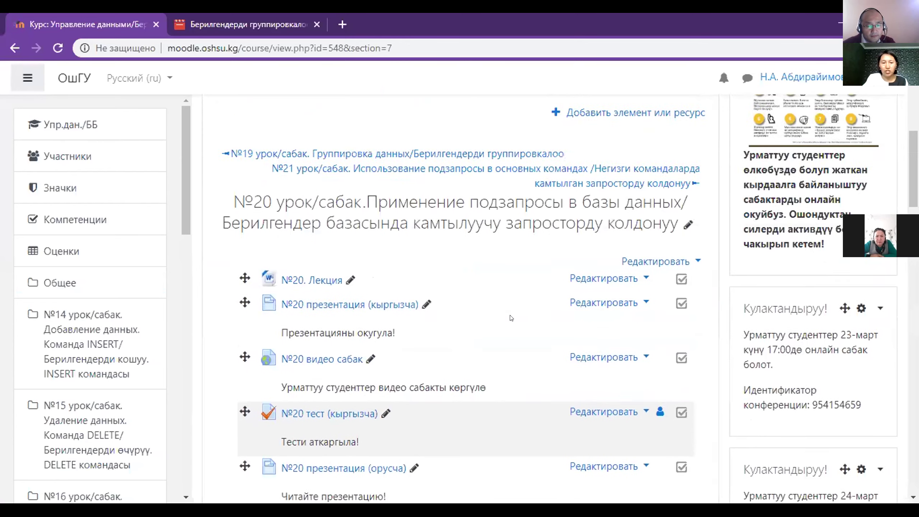
scroll(510, 317, down, 4)
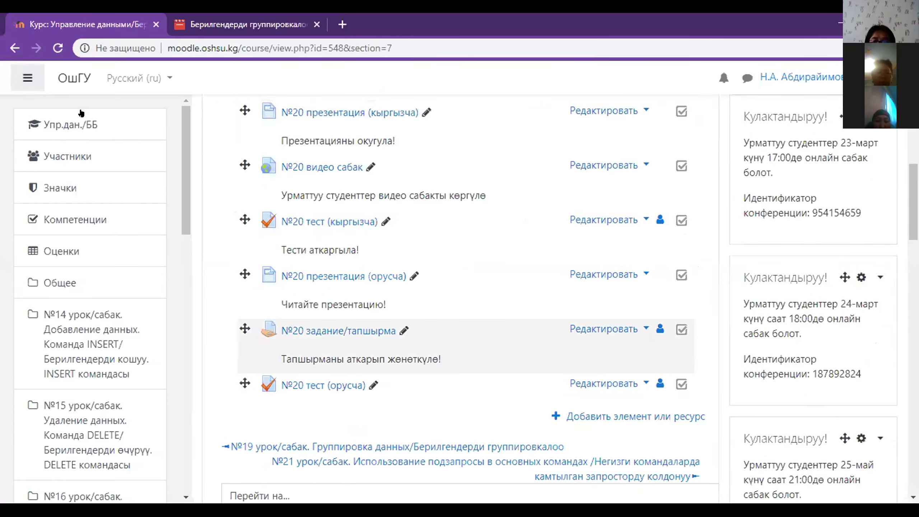
scroll(80, 125, up, 3)
Open the main page of the course "Упр.дан./ББ" and look through the materials of lessons №14 to №19
click(80, 124)
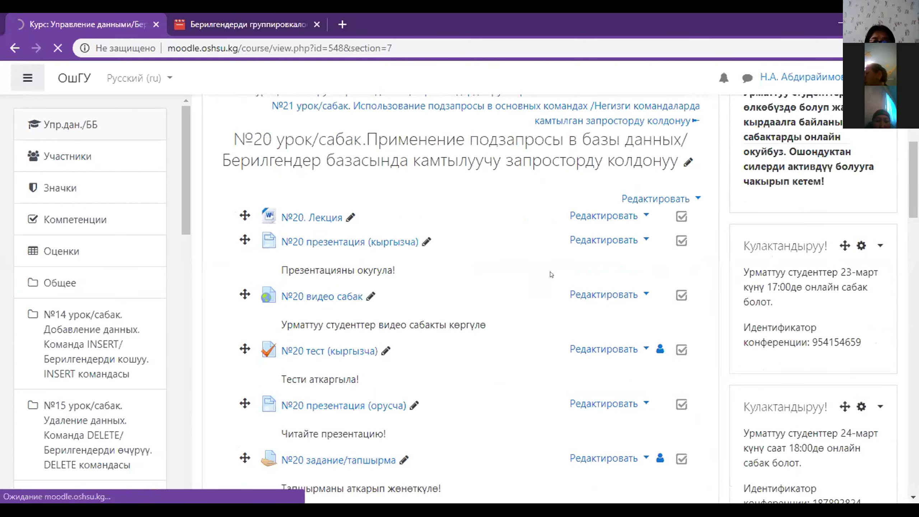
scroll(543, 264, down, 4)
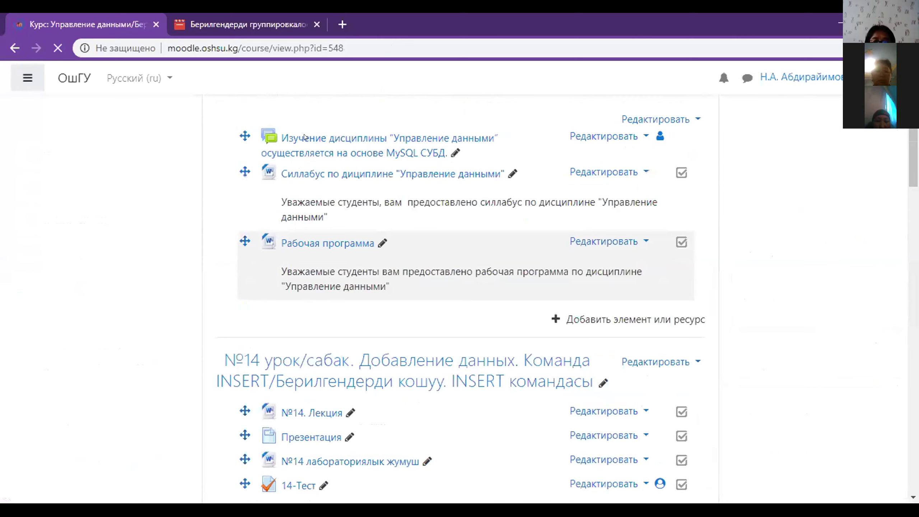
scroll(314, 170, down, 8)
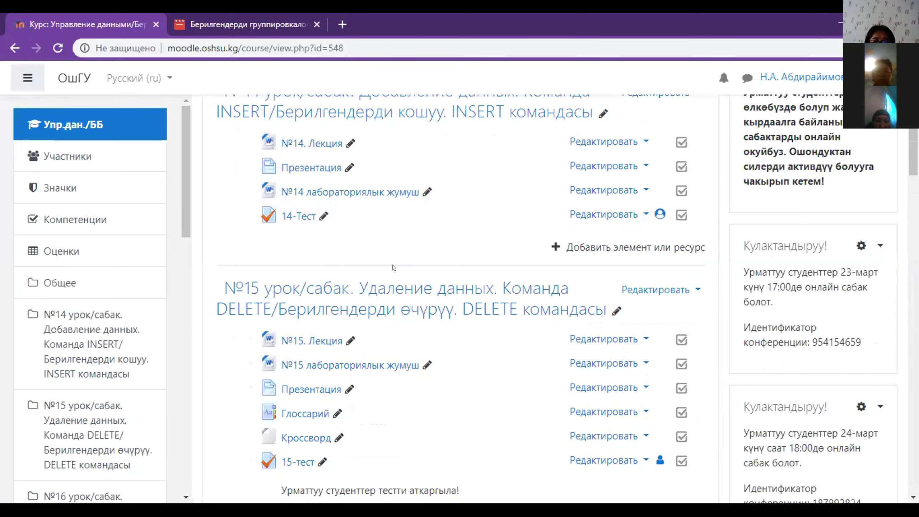
scroll(397, 247, down, 4)
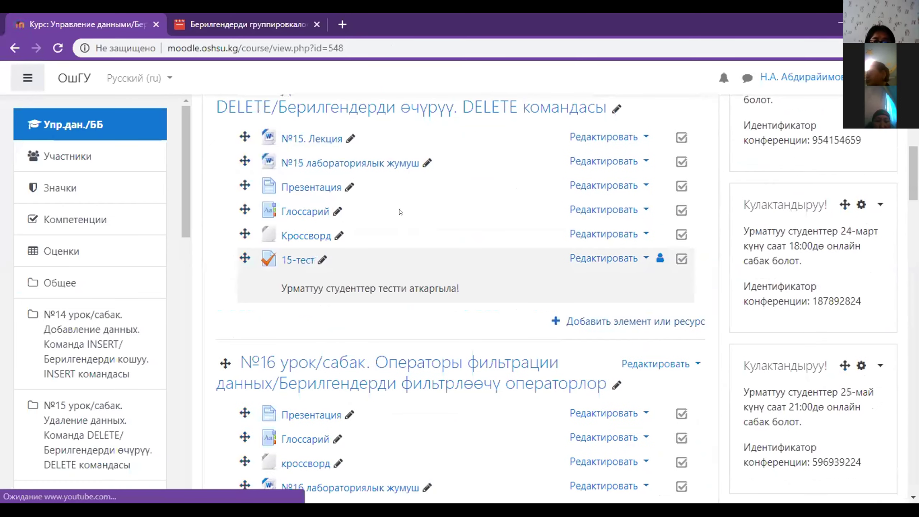
scroll(477, 258, down, 4)
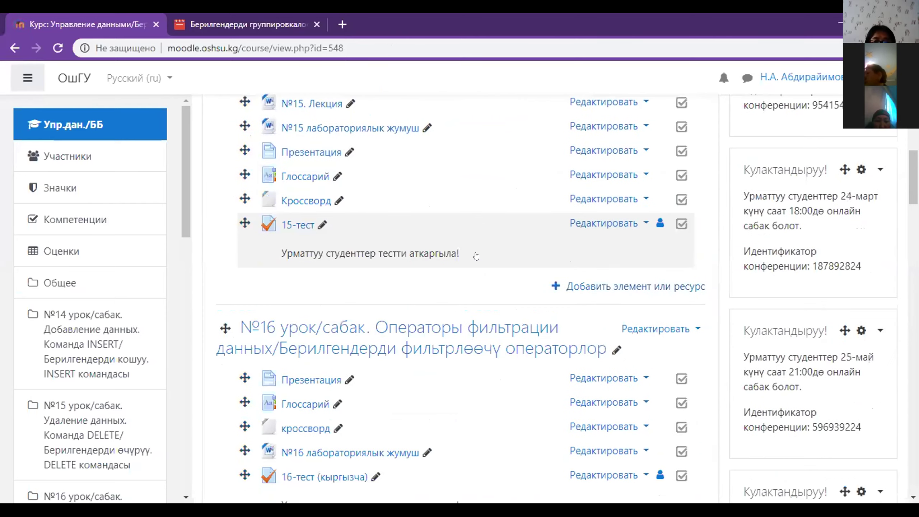
scroll(476, 255, down, 9)
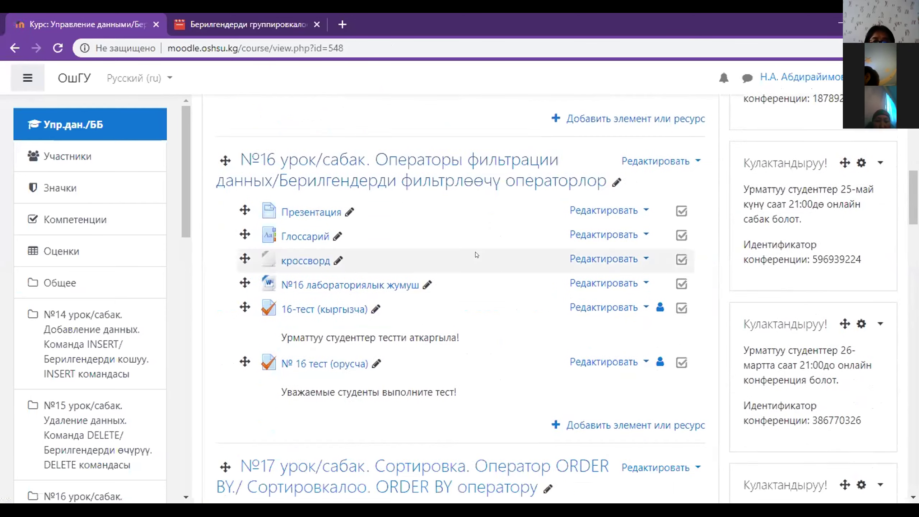
scroll(477, 255, down, 3)
scroll(363, 257, down, 20)
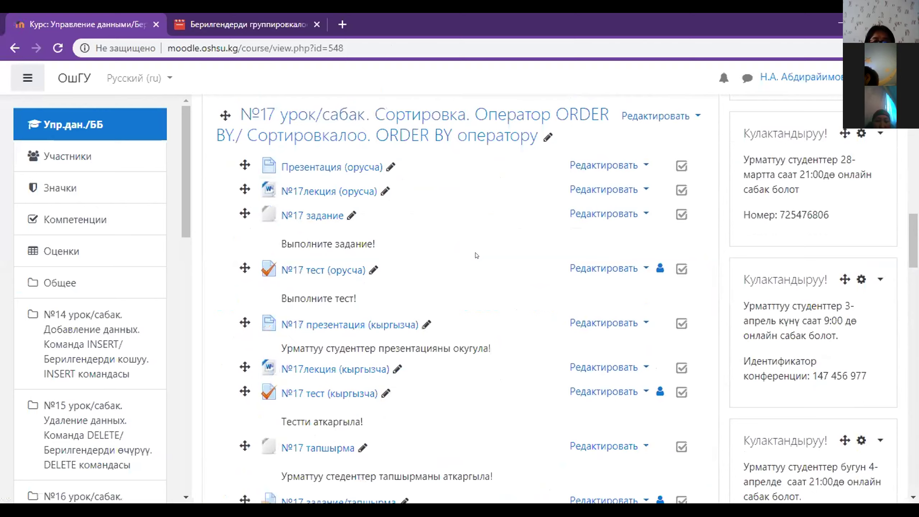
scroll(400, 275, down, 9)
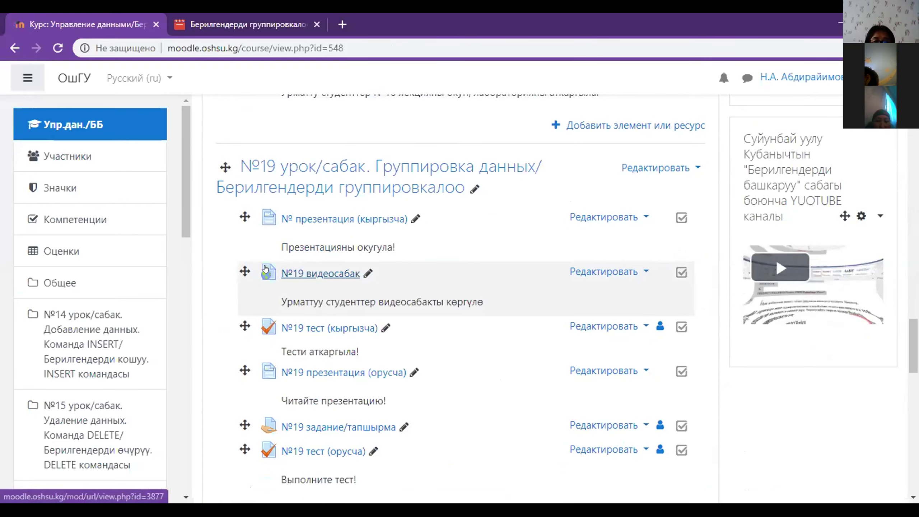
Open the "№19 видеосабак" video lesson in a new browser tab, keeping the course page in view
right_click(319, 268)
click(470, 279)
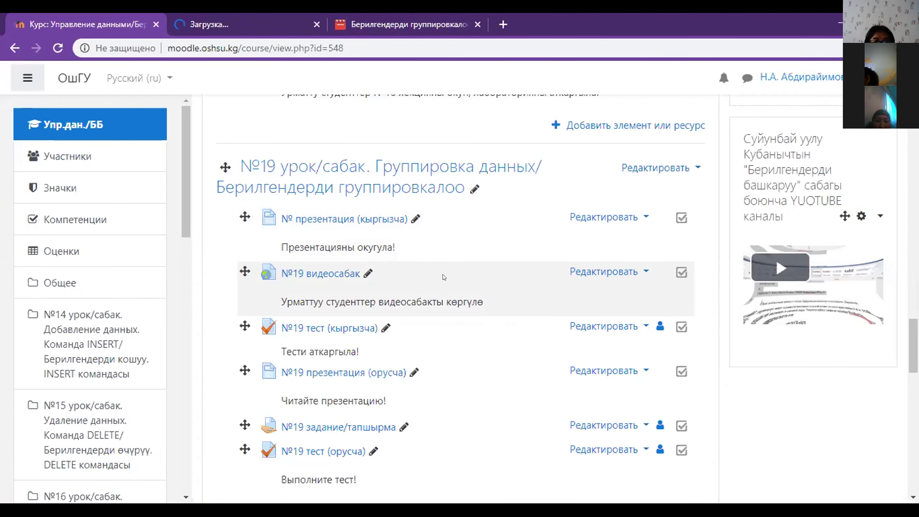
scroll(454, 266, down, 3)
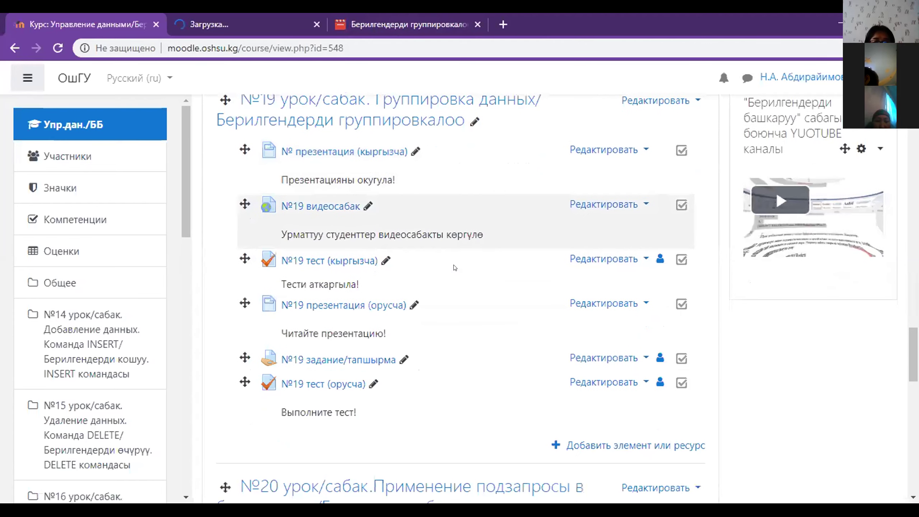
scroll(454, 266, down, 1)
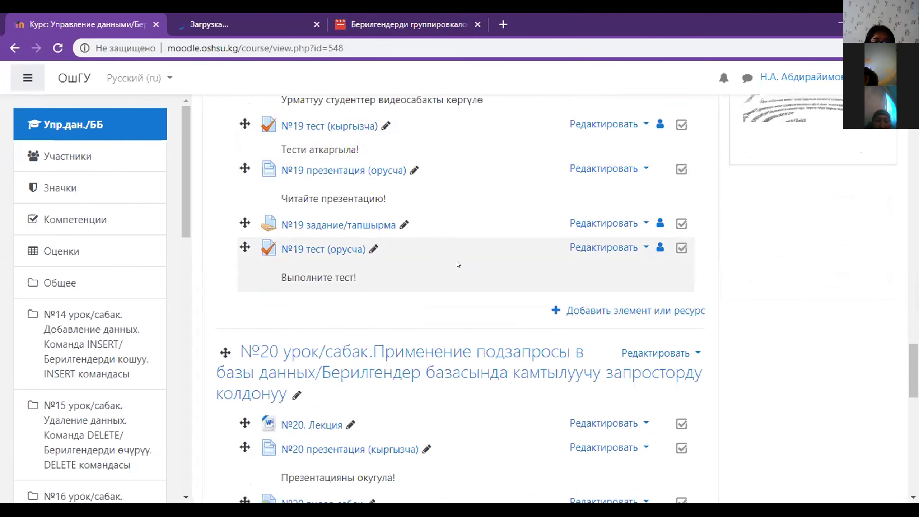
Look back over the materials of lessons №19 and №18 on the course page
scroll(463, 263, up, 5)
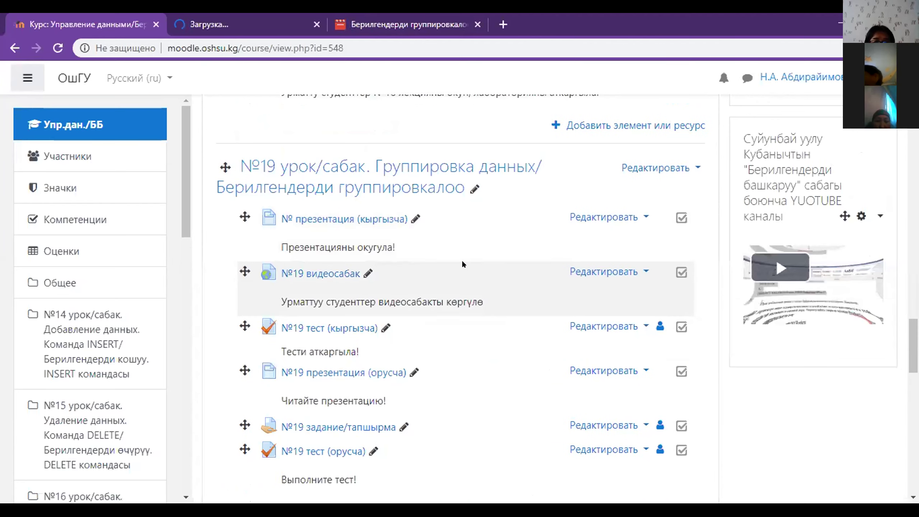
scroll(461, 264, up, 4)
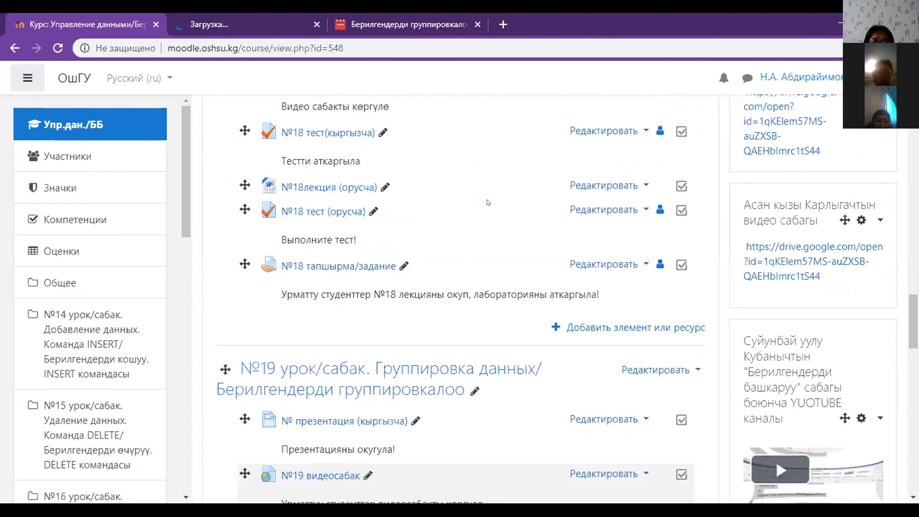
scroll(487, 200, up, 1)
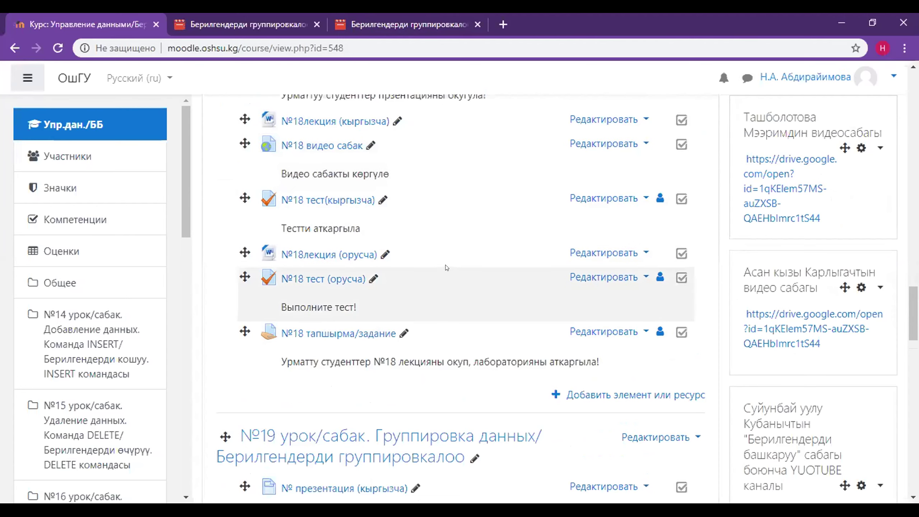
Open the course's "Участники" list and look through the enrolled students' roles, groups, last access and status
click(80, 158)
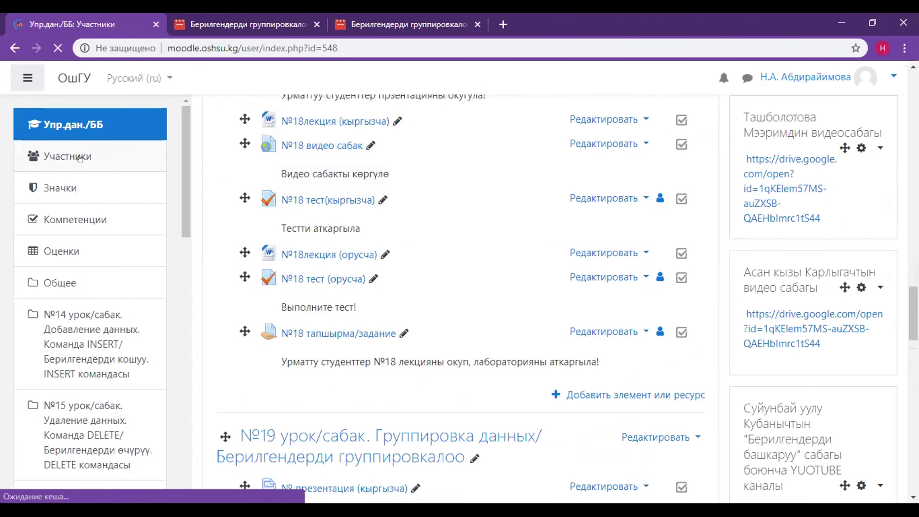
scroll(494, 247, down, 3)
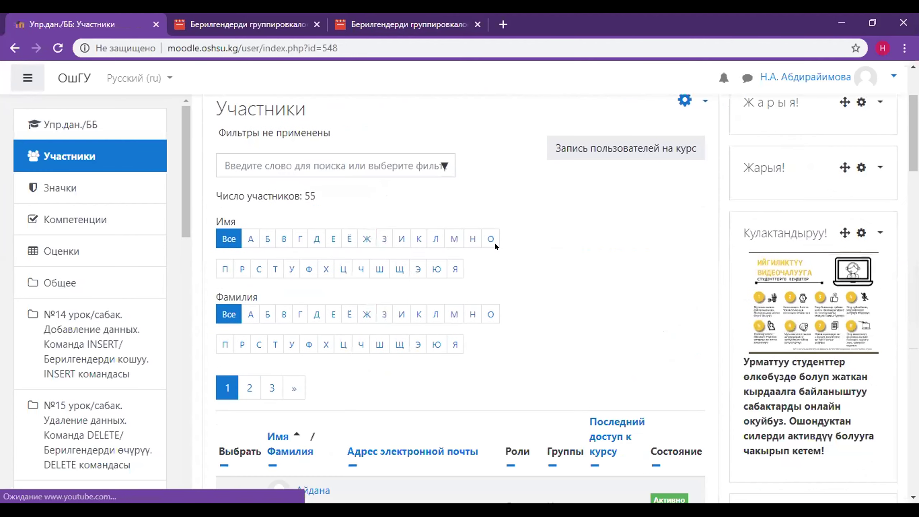
scroll(422, 191, down, 2)
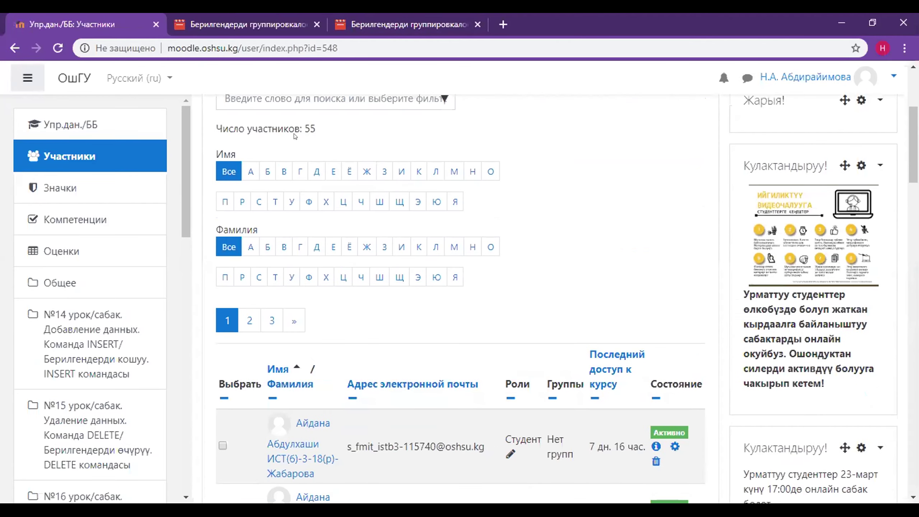
scroll(486, 185, down, 5)
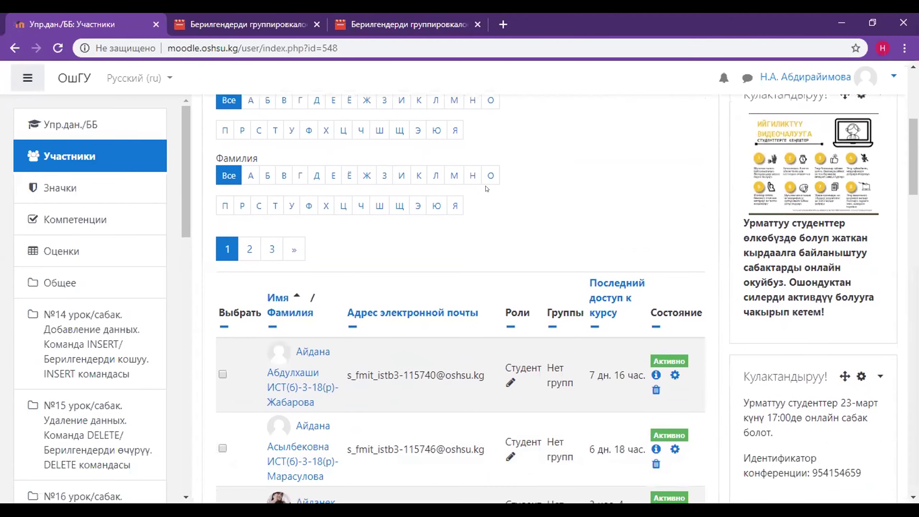
scroll(464, 196, down, 3)
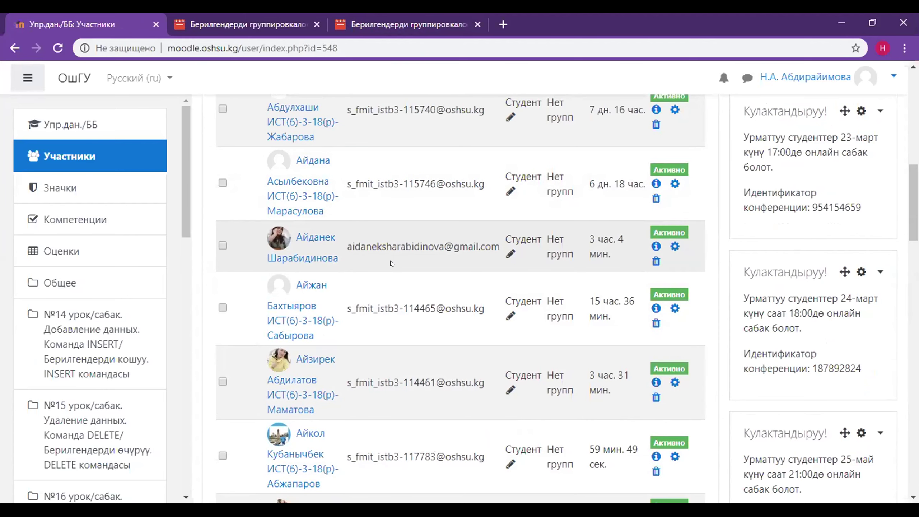
scroll(611, 242, down, 3)
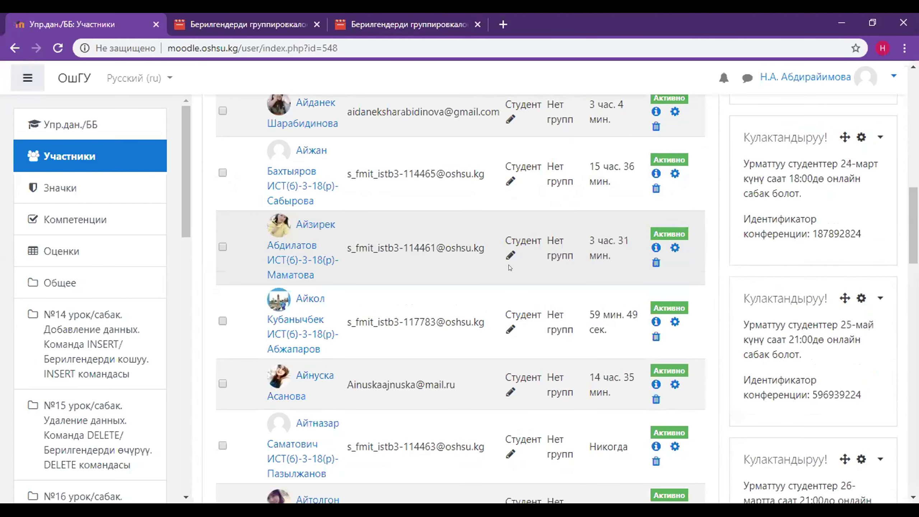
scroll(489, 297, down, 2)
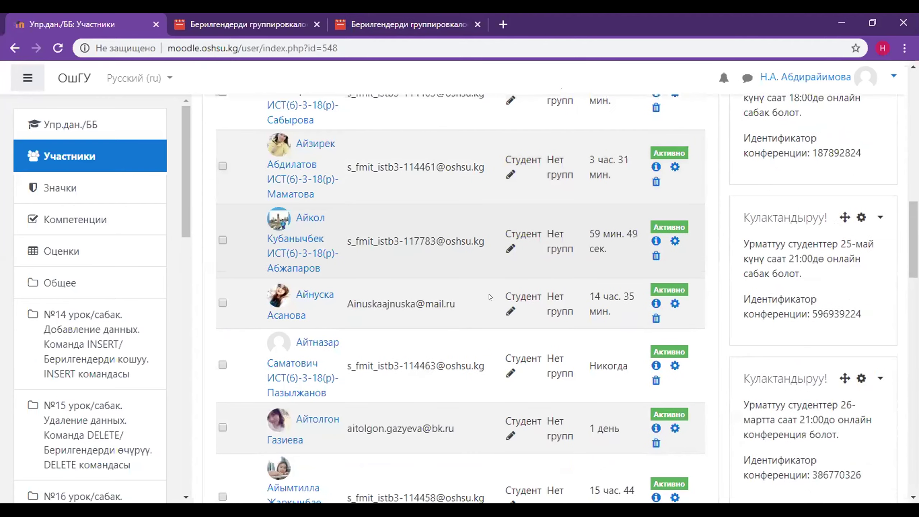
scroll(490, 297, down, 1)
scroll(490, 297, down, 3)
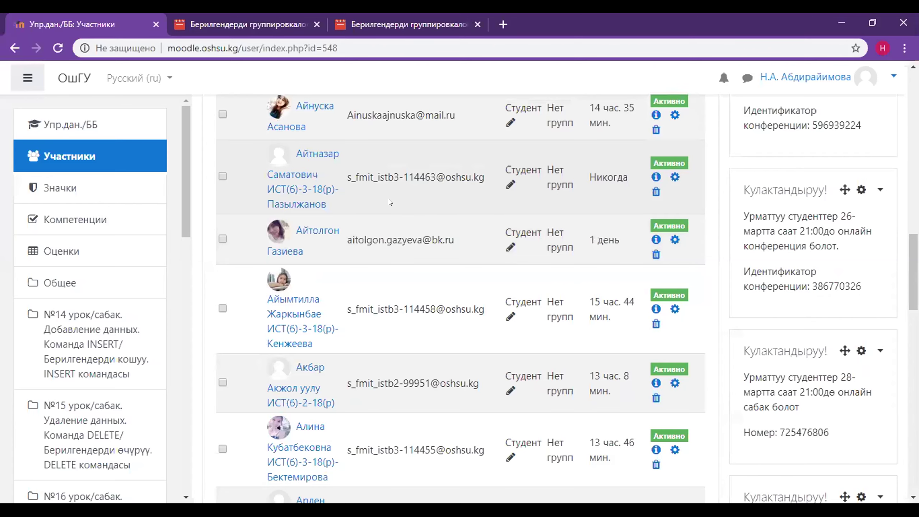
scroll(389, 200, down, 4)
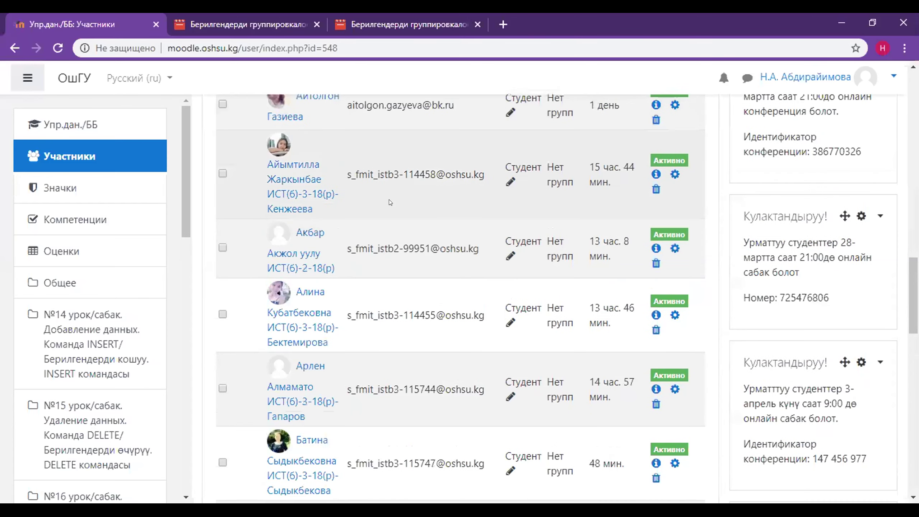
scroll(390, 200, up, 15)
scroll(389, 200, up, 3)
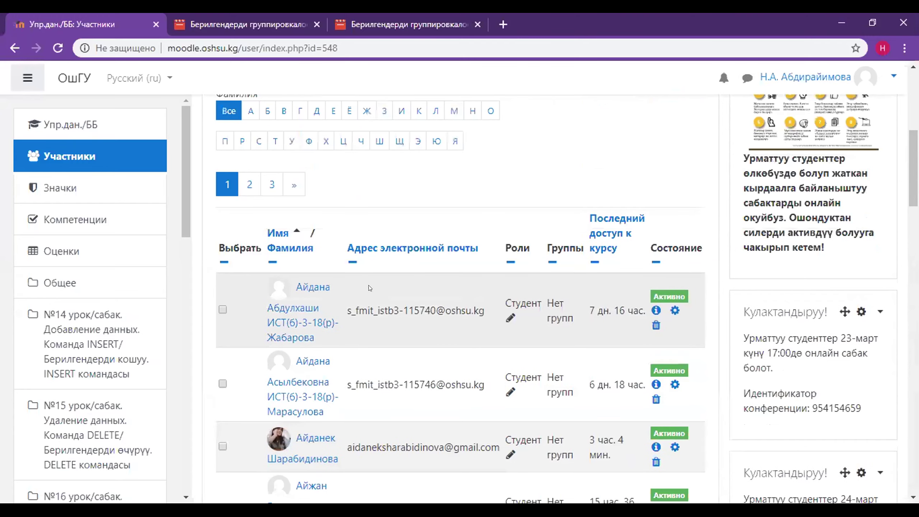
Open the course's "Отчет по оценкам" and examine the students' grades across the test and assignment columns from №14 to №19
click(60, 252)
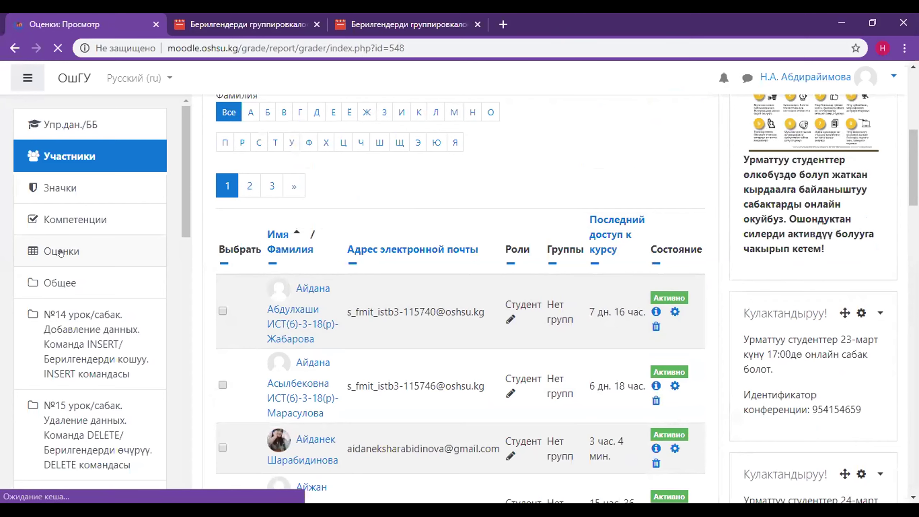
scroll(457, 241, down, 2)
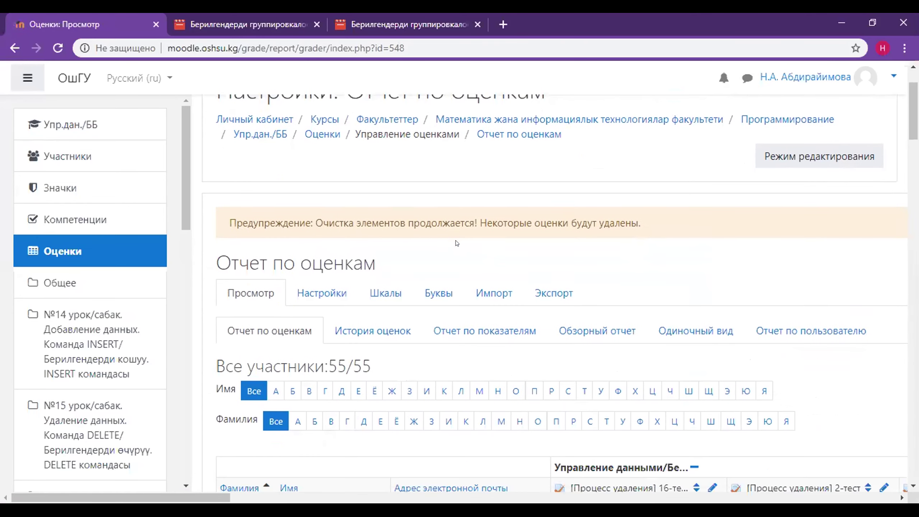
scroll(456, 235, down, 5)
scroll(317, 387, up, 2)
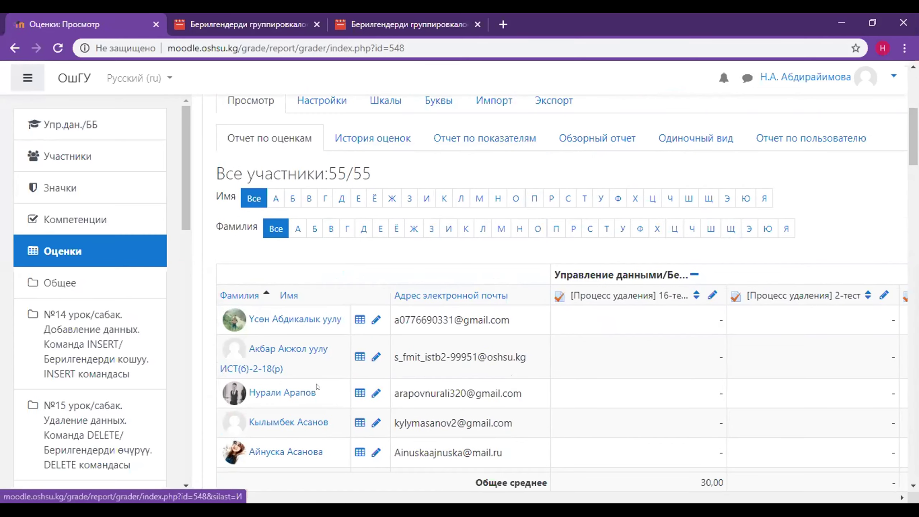
scroll(317, 387, right, 10)
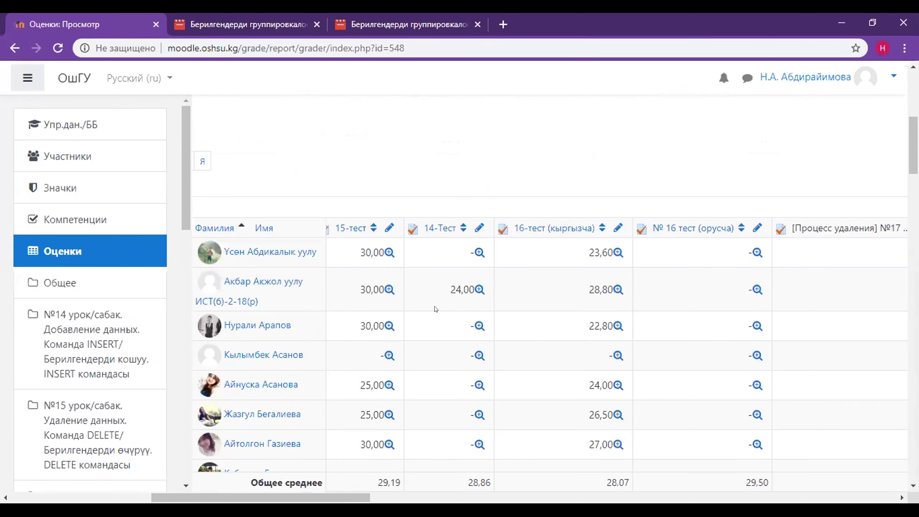
scroll(434, 308, down, 3)
scroll(436, 308, down, 12)
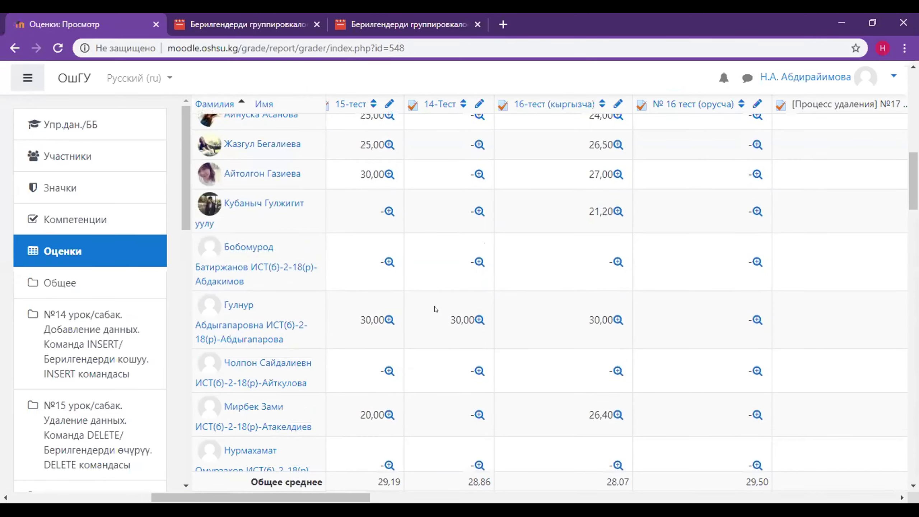
scroll(435, 308, down, 9)
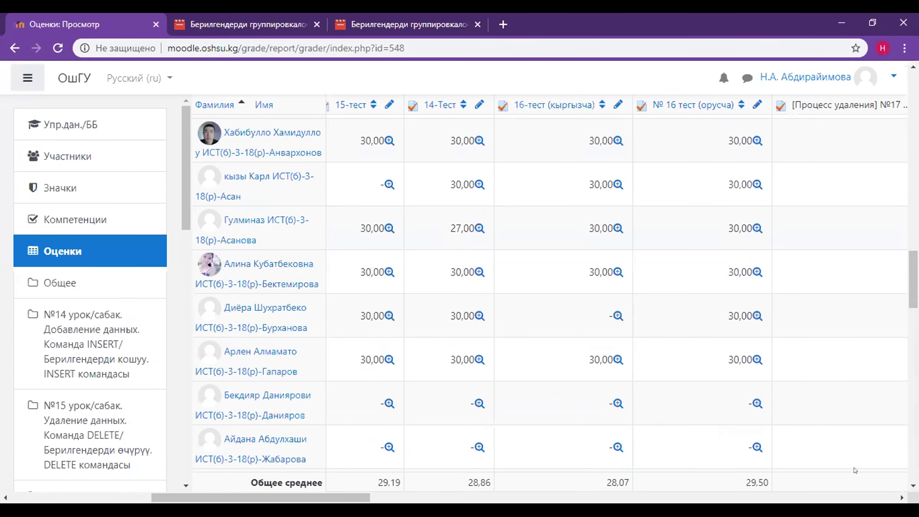
click(902, 498)
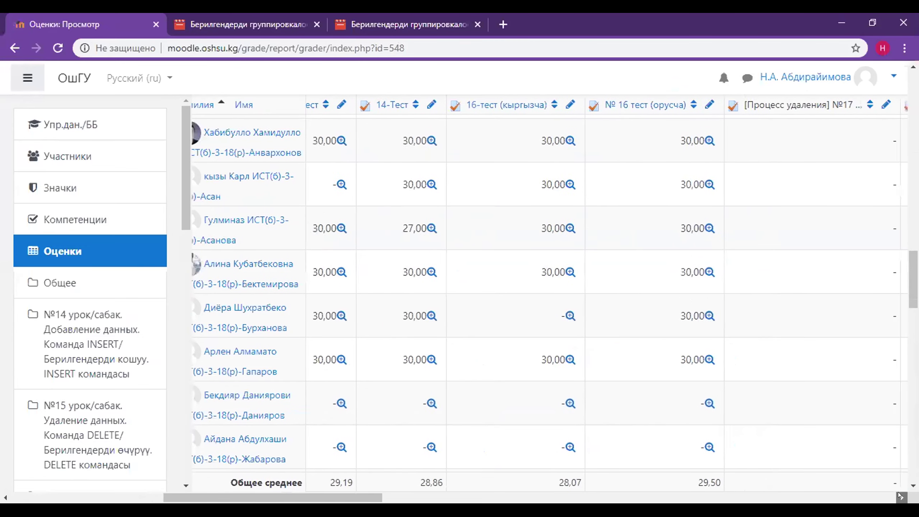
drag(902, 498, 900, 495)
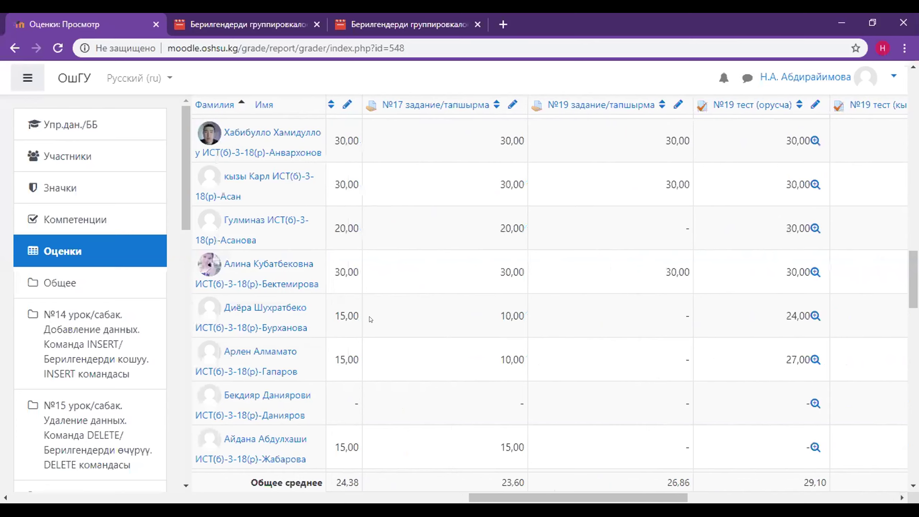
Return to the "Упр.дан./ББ" main page and look through the "Кулактандыруу!" online-lesson announcements down to the student video lesson blocks
click(79, 126)
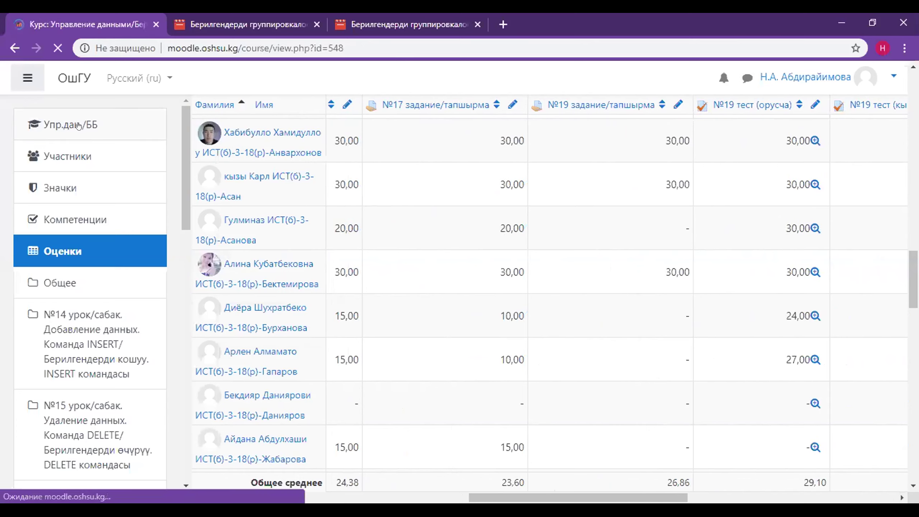
scroll(517, 232, down, 4)
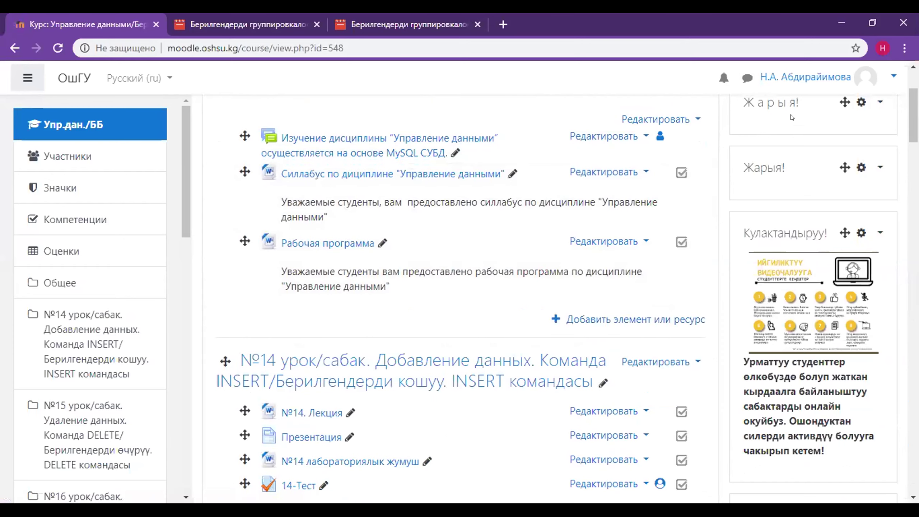
scroll(616, 171, up, 2)
scroll(670, 167, down, 4)
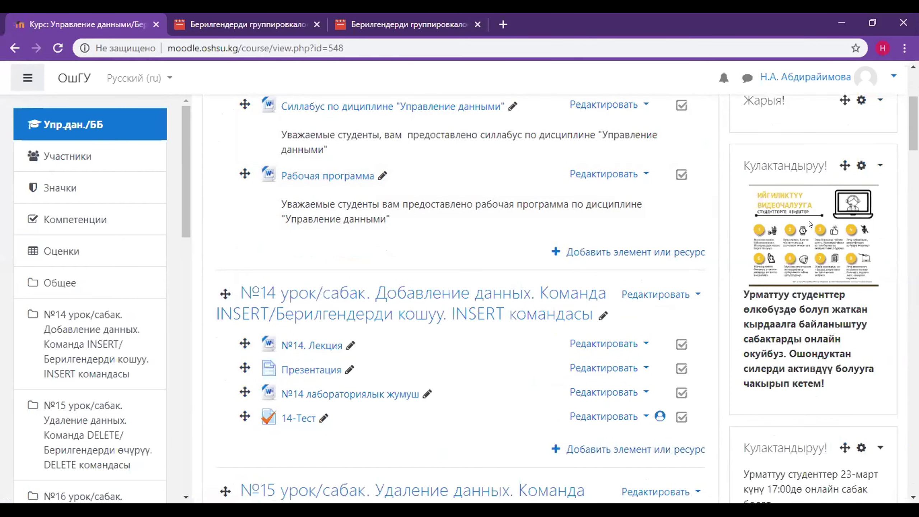
scroll(804, 221, down, 2)
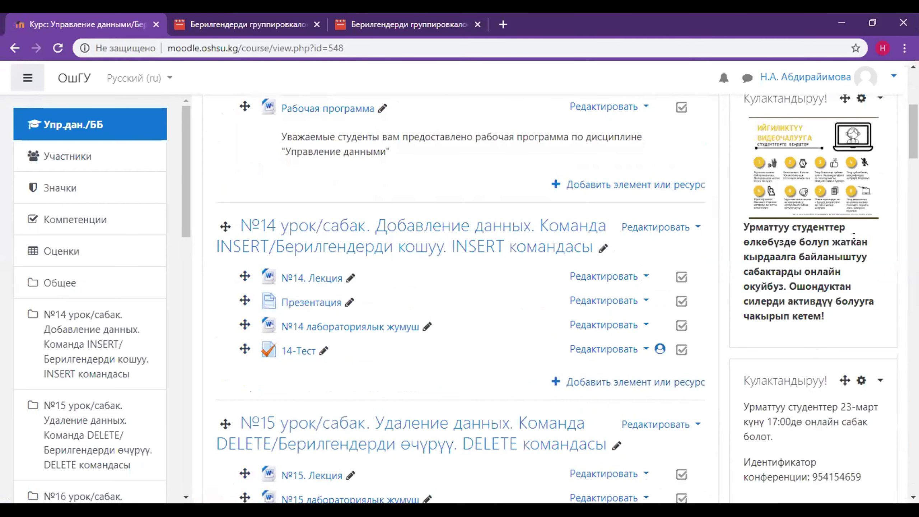
scroll(852, 154, down, 6)
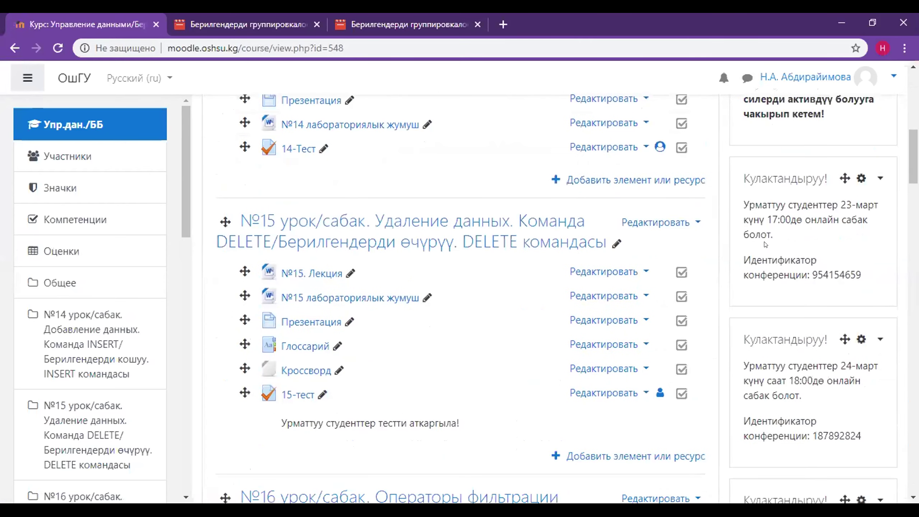
scroll(876, 224, down, 2)
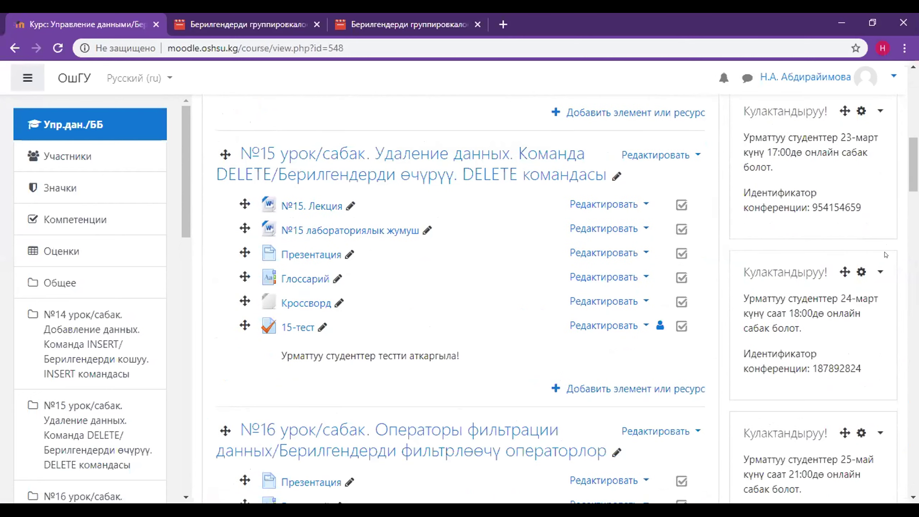
scroll(811, 199, down, 4)
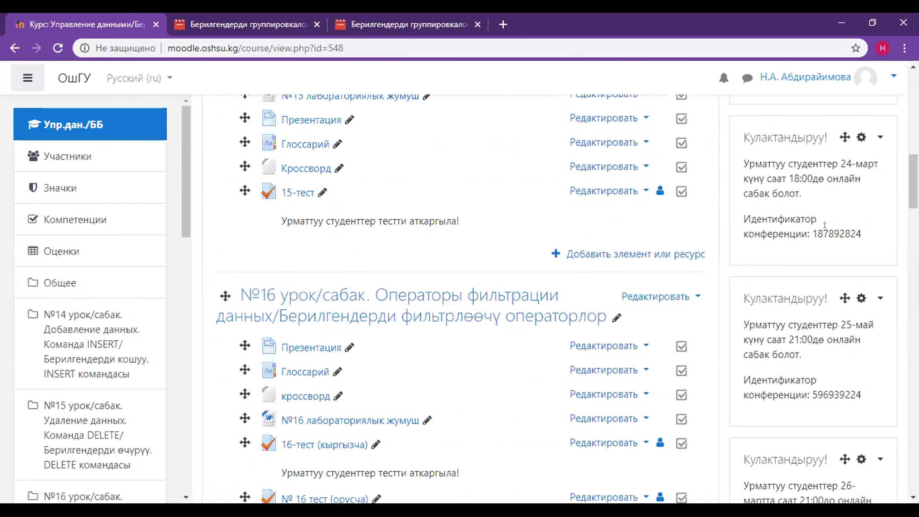
scroll(870, 225, down, 20)
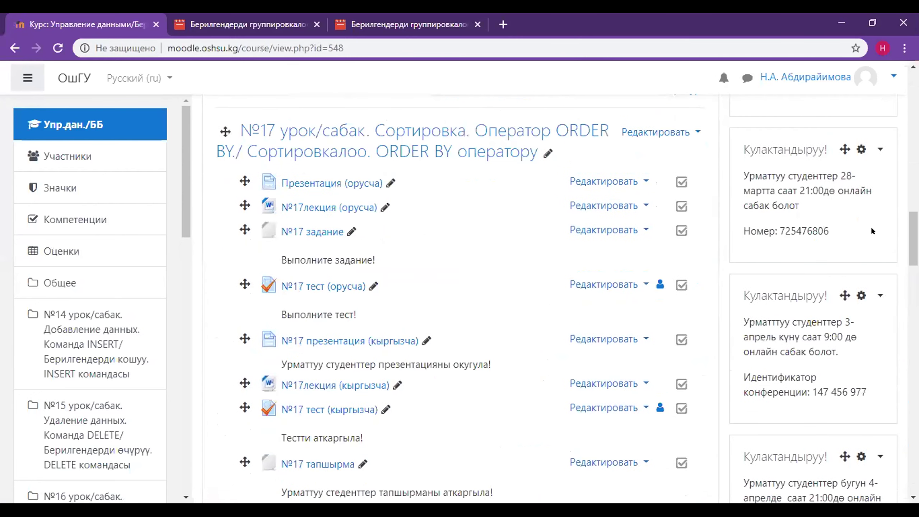
scroll(872, 230, down, 6)
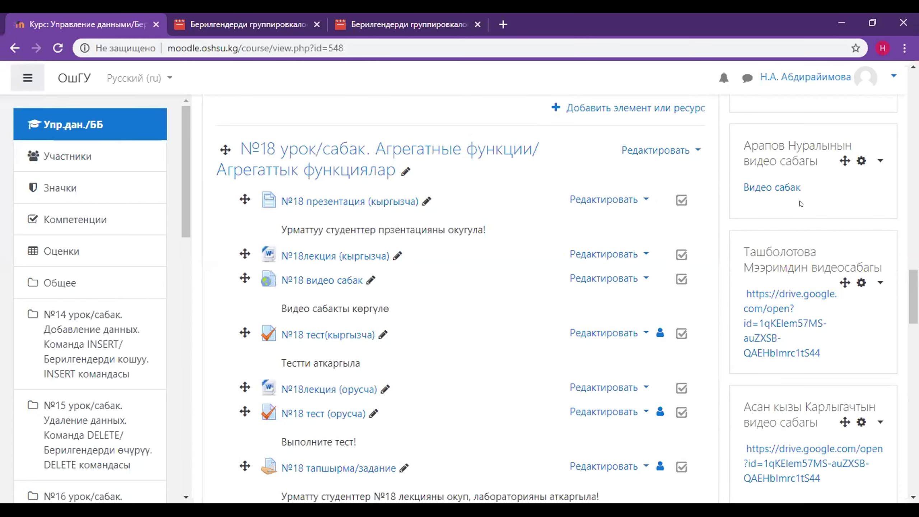
Open the "Видео сабак" student video link beside lesson №18 in a new browser tab and look over the remaining video blocks
scroll(801, 201, down, 2)
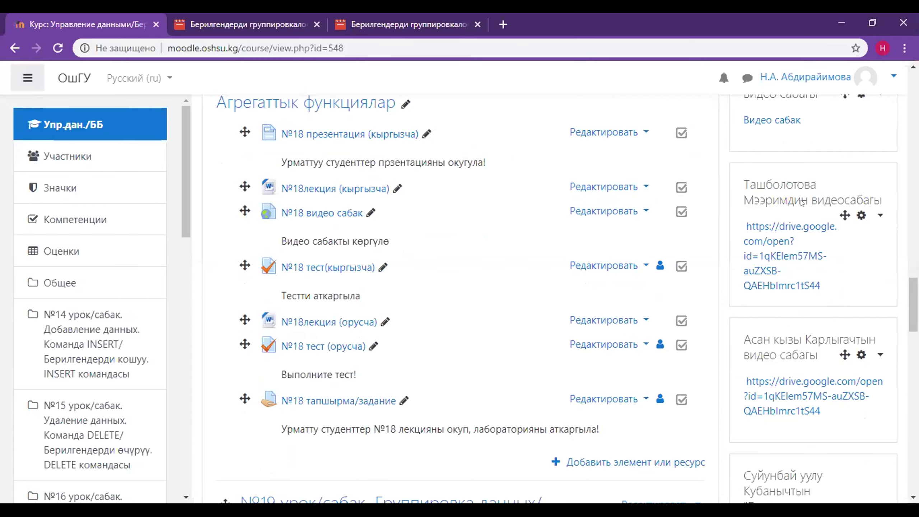
scroll(802, 203, up, 2)
right_click(770, 189)
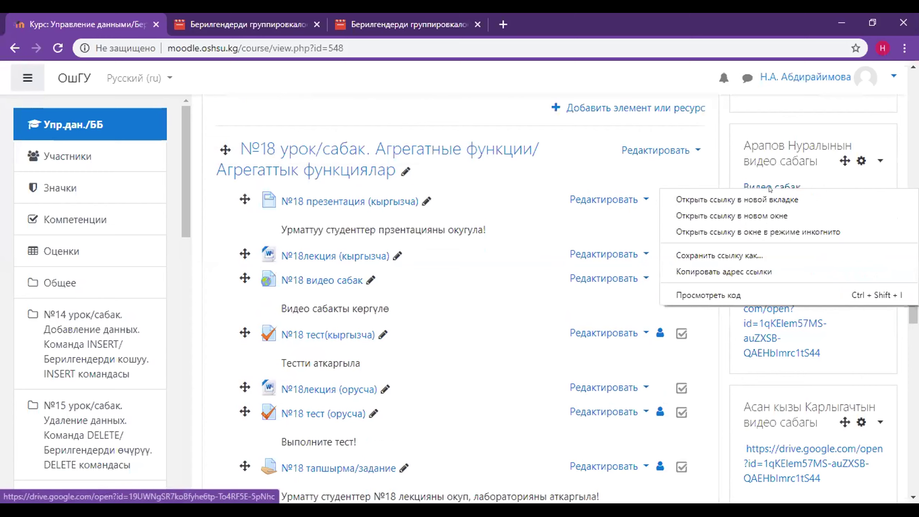
click(779, 200)
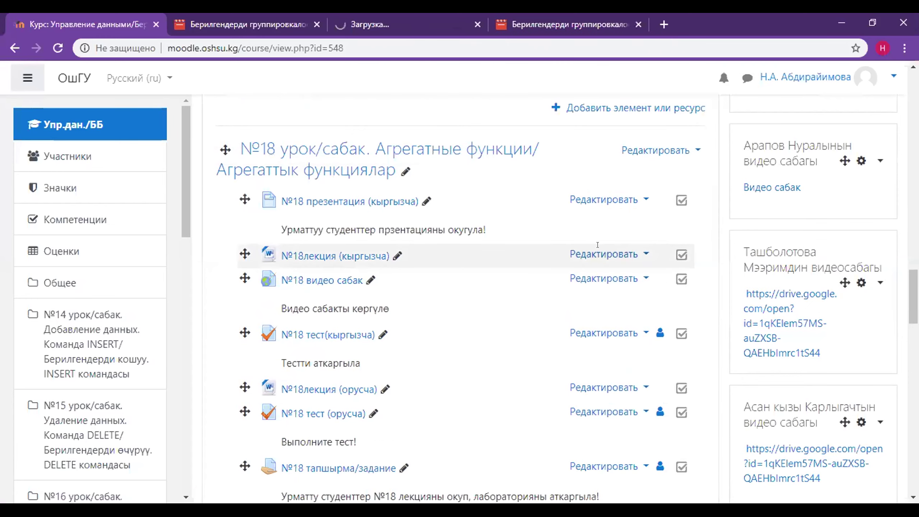
scroll(597, 244, down, 4)
scroll(597, 245, down, 3)
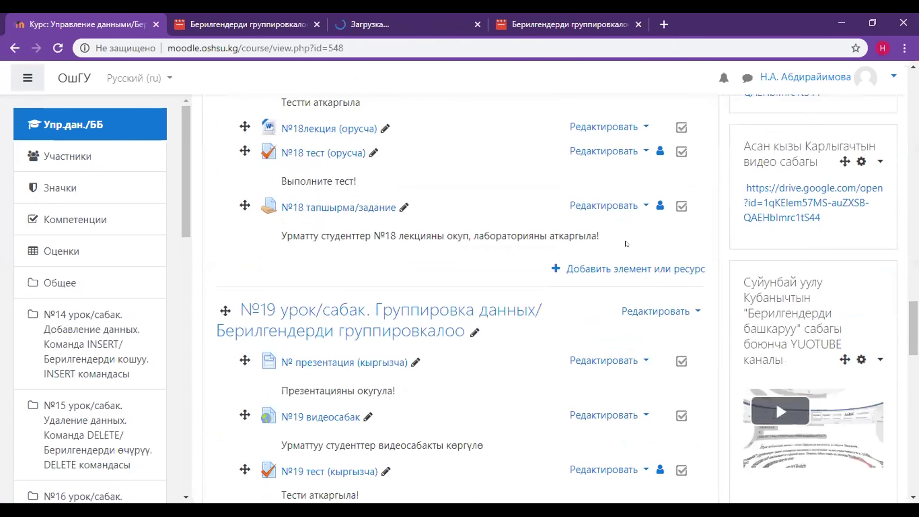
scroll(843, 232, down, 2)
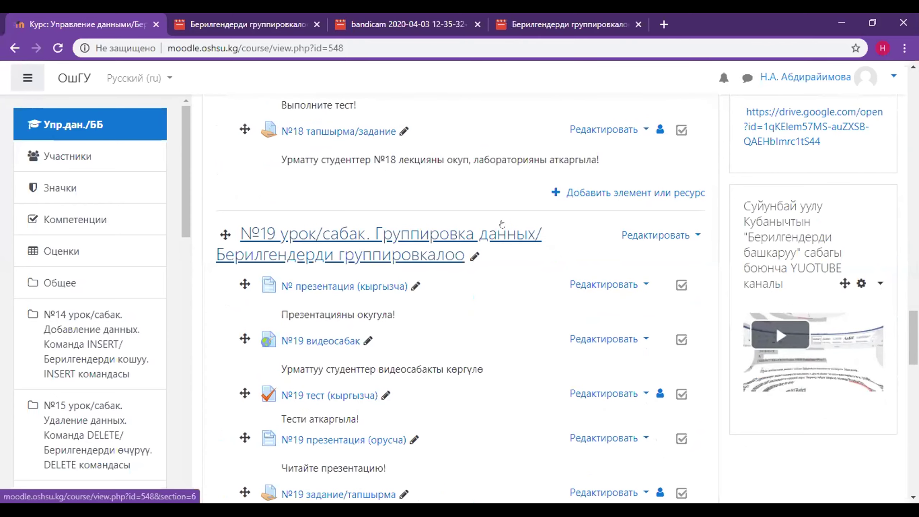
Look over the lesson №19 materials and open "№19 задание/тапшырма" to examine its "Резюме оценивания" grading summary
scroll(803, 199, up, 2)
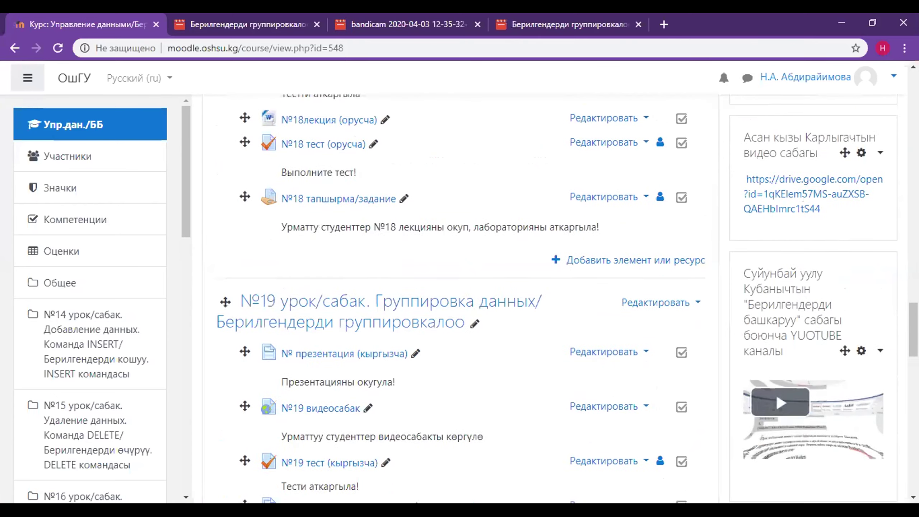
scroll(803, 199, up, 2)
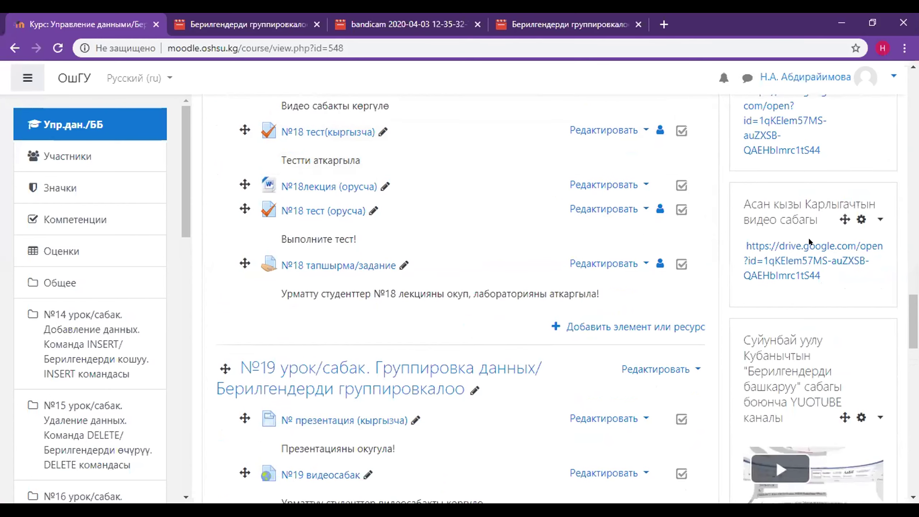
scroll(809, 240, down, 4)
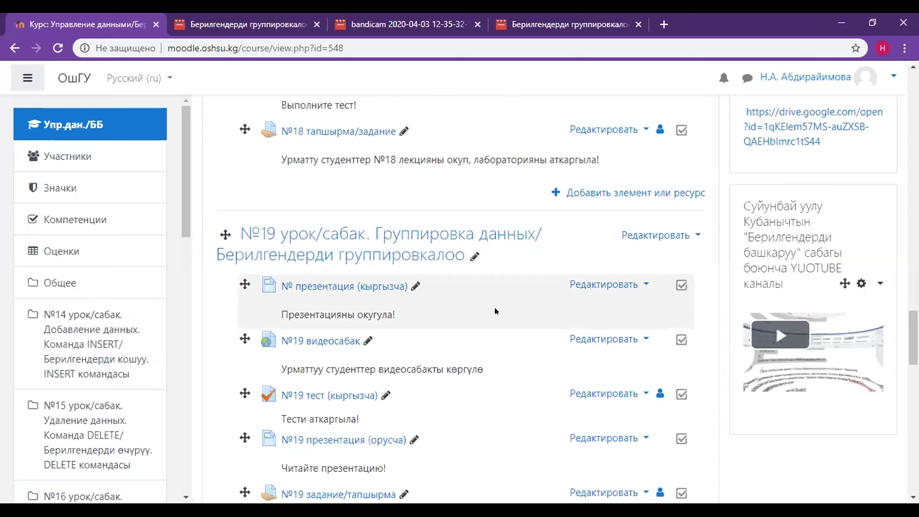
scroll(496, 309, down, 4)
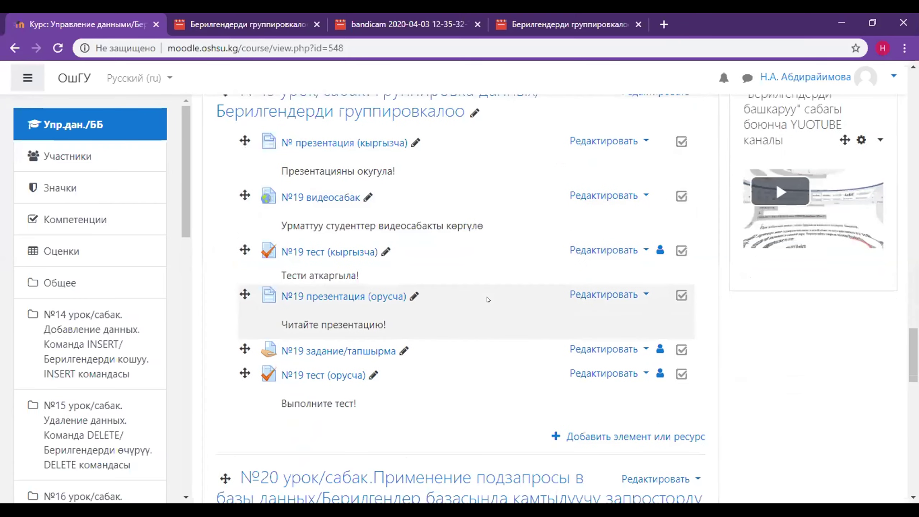
scroll(487, 297, down, 3)
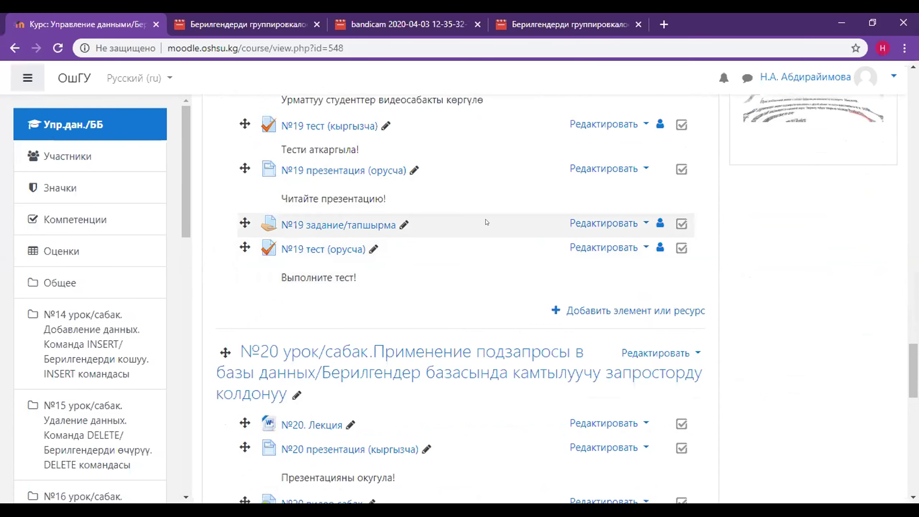
click(315, 224)
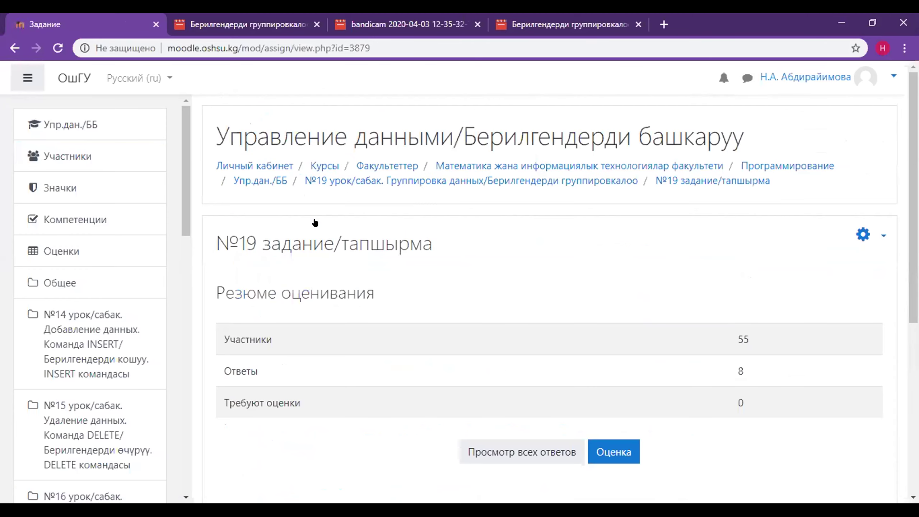
scroll(412, 265, down, 3)
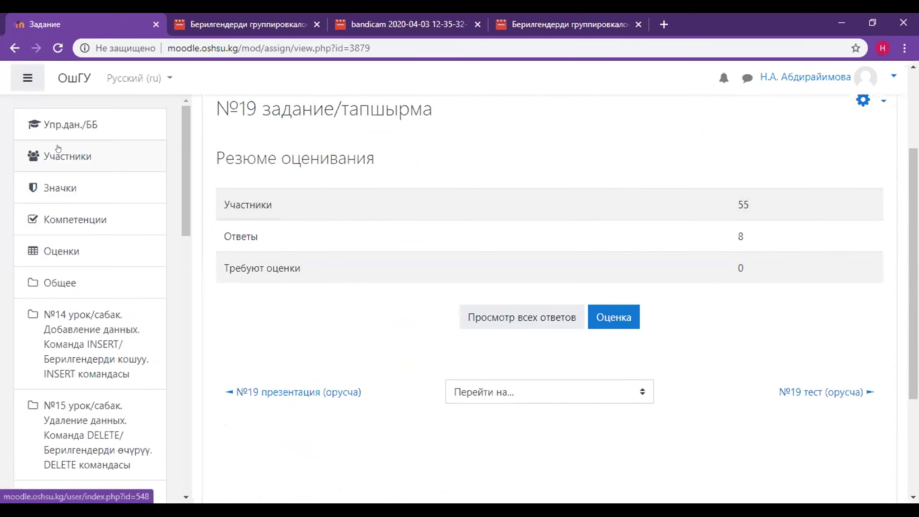
Return to the course main page, open the "кроссворд" in lesson №16 and look over its grid and clues
click(78, 126)
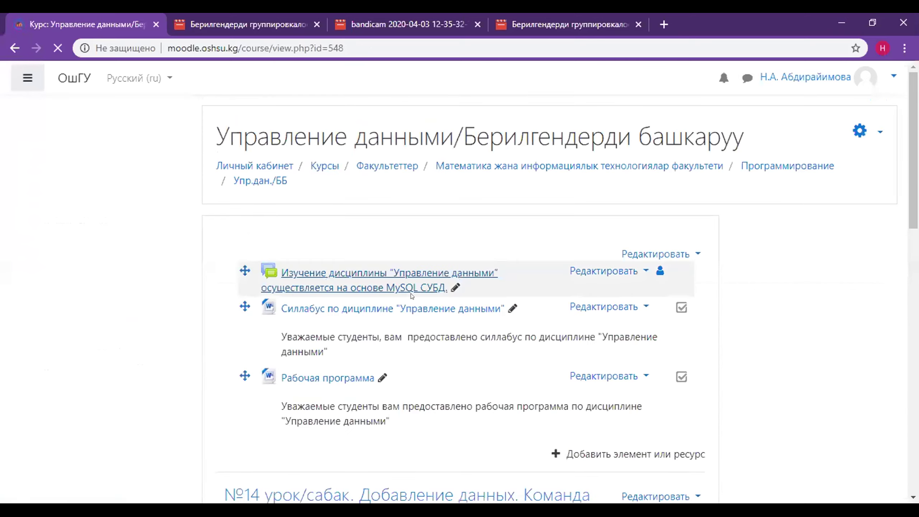
scroll(411, 293, down, 8)
scroll(412, 296, down, 7)
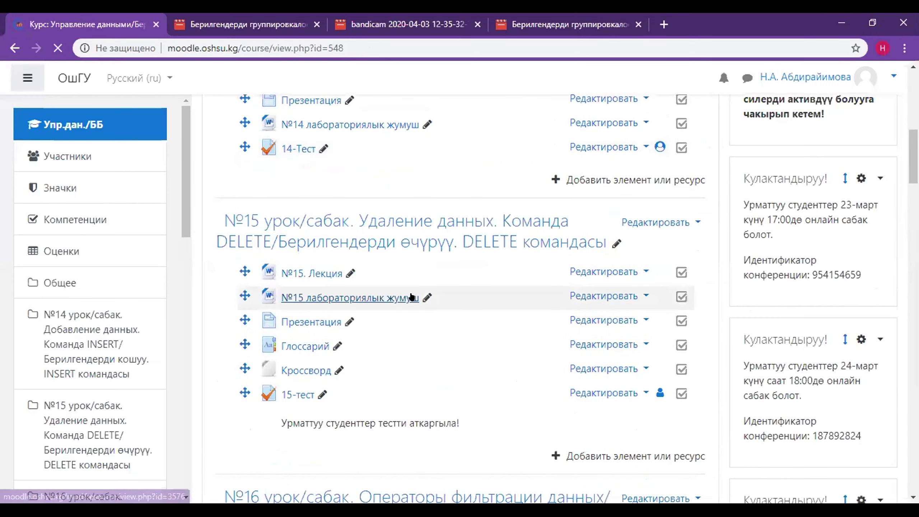
scroll(411, 294, down, 2)
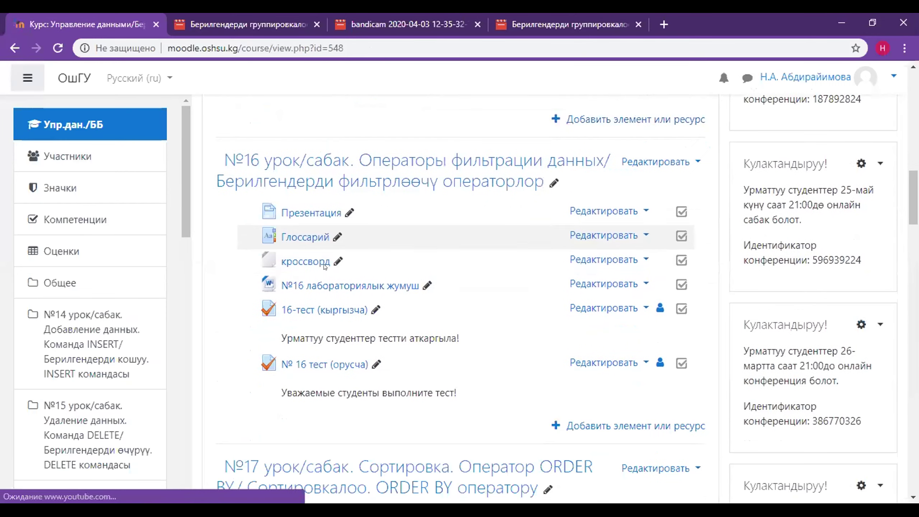
click(306, 264)
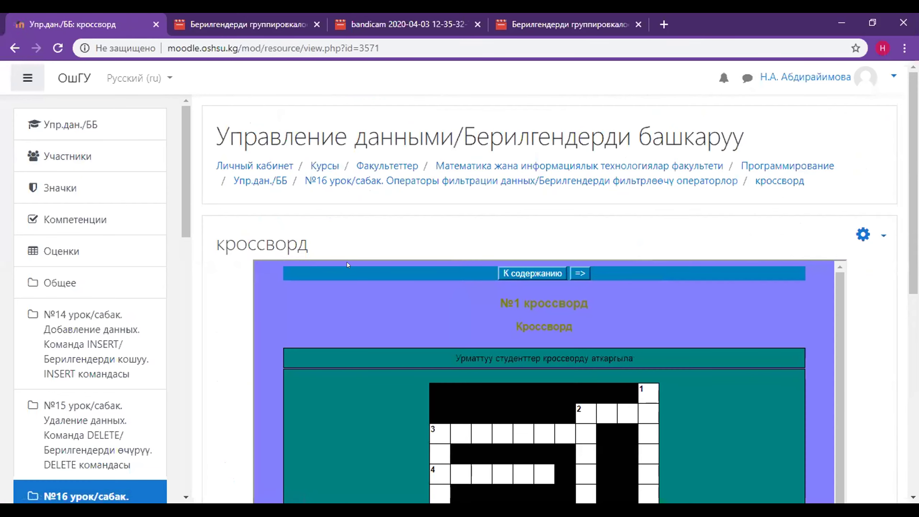
scroll(356, 262, down, 1)
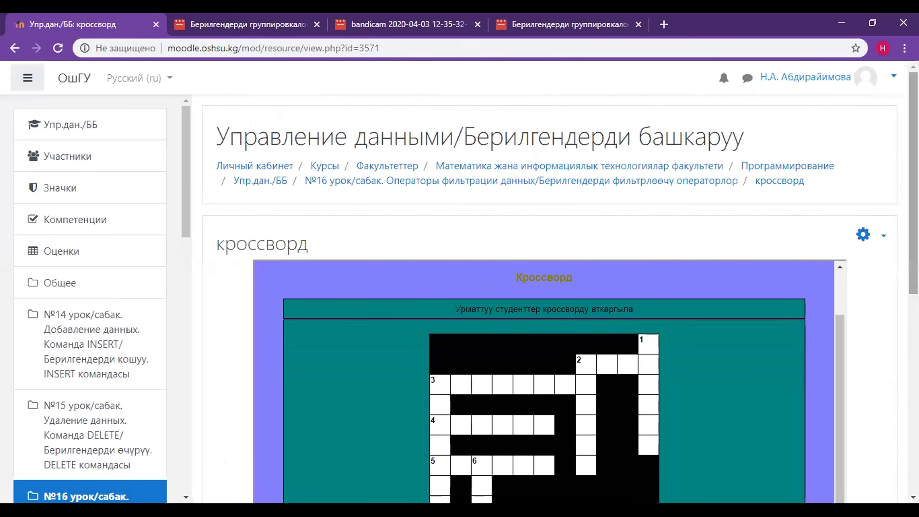
scroll(560, 285, down, 1)
scroll(550, 298, down, 5)
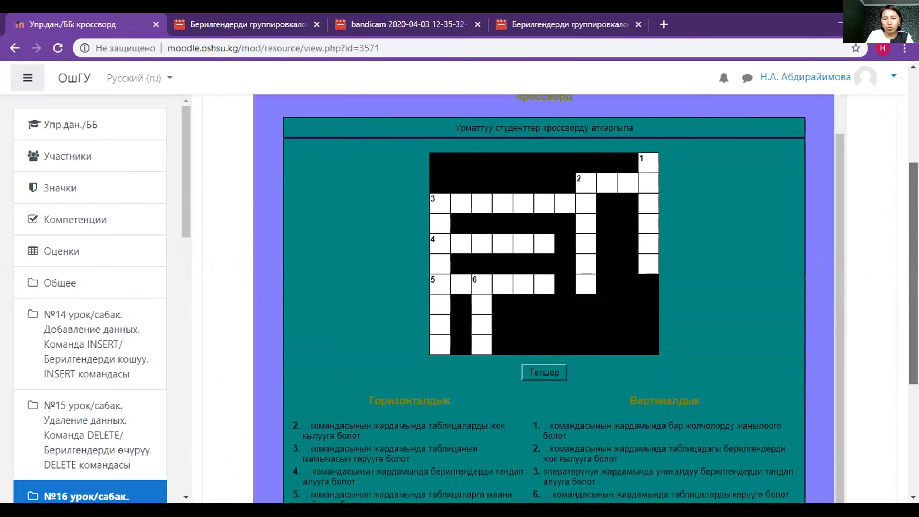
scroll(544, 299, down, 1)
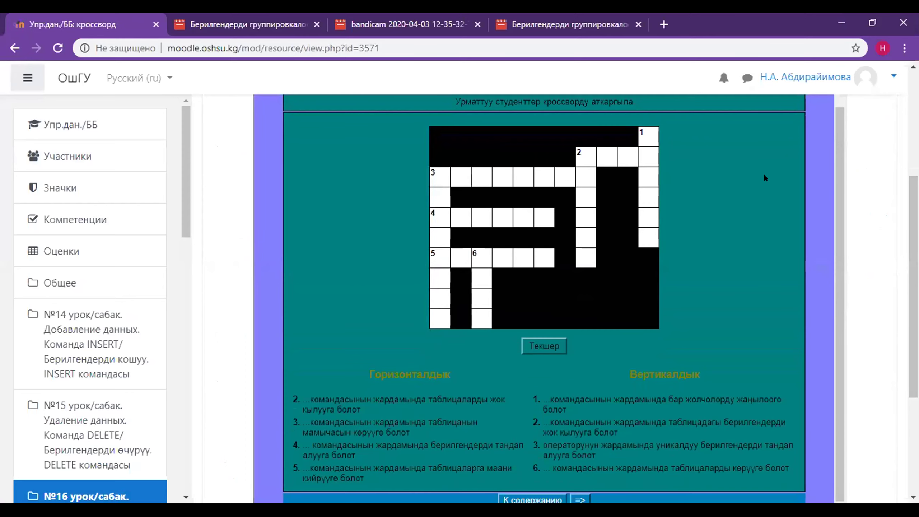
Enter the sample answer "арьоро" for vertical clue 1 of the crossword
click(639, 135)
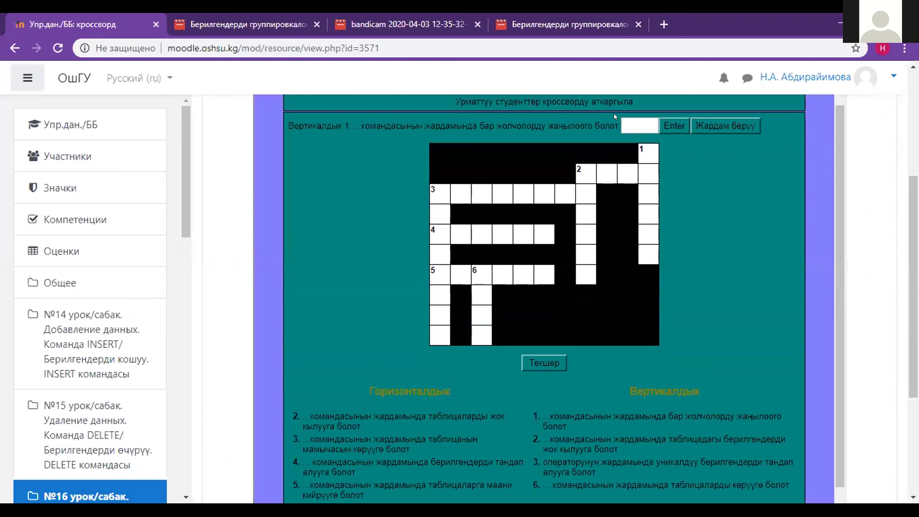
click(630, 124)
text(рьорол)
click(674, 126)
key(Return)
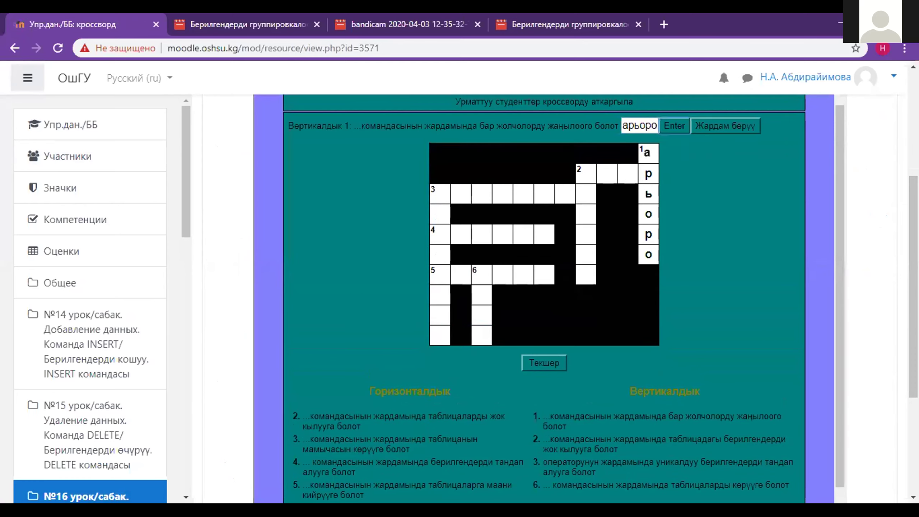
Enter the sample answers "поло" for horizontal clue 2 and "мролбр" for vertical clue 2
click(578, 169)
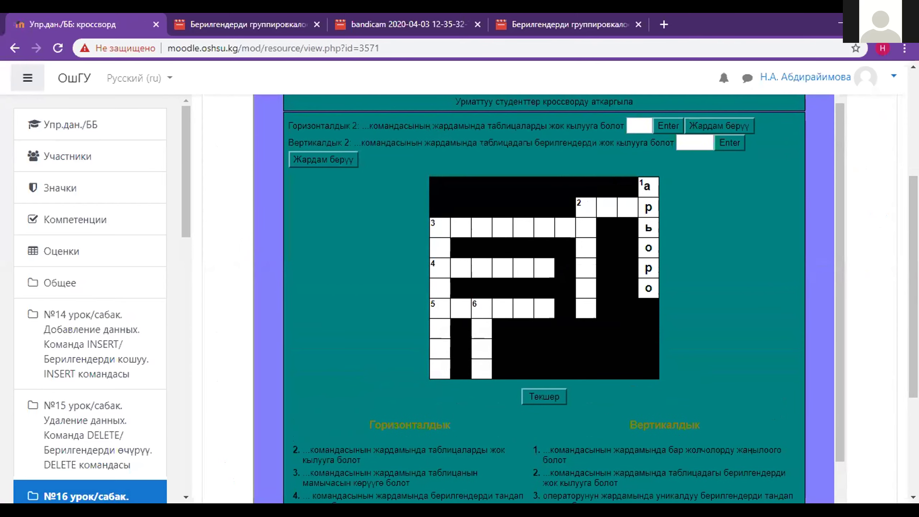
text(поло)
click(669, 126)
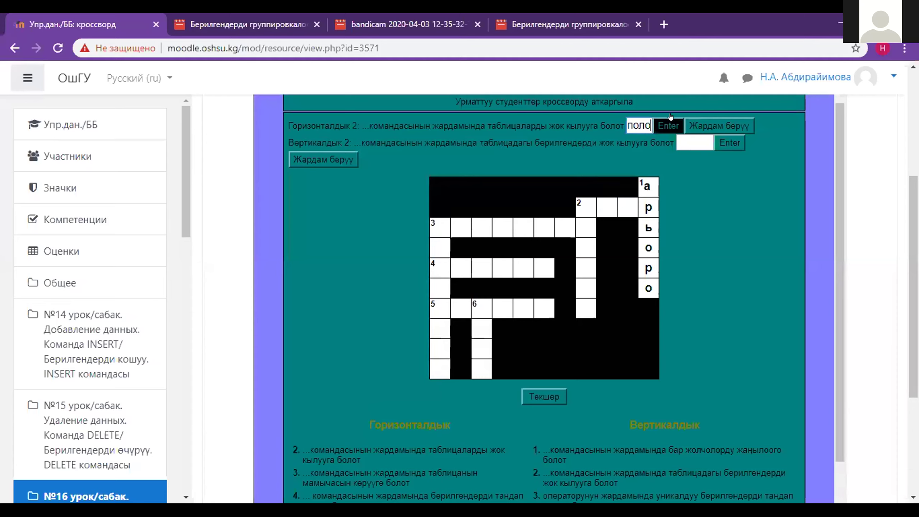
text(олброл)
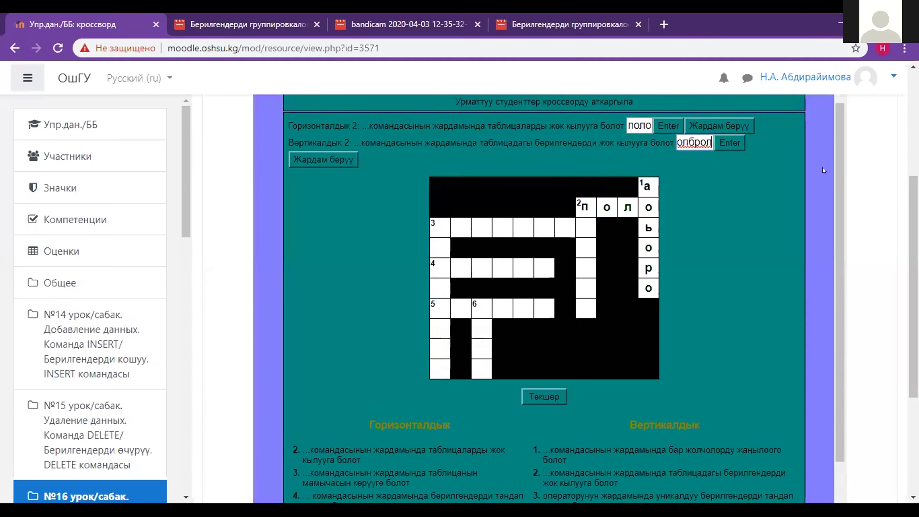
key(Return)
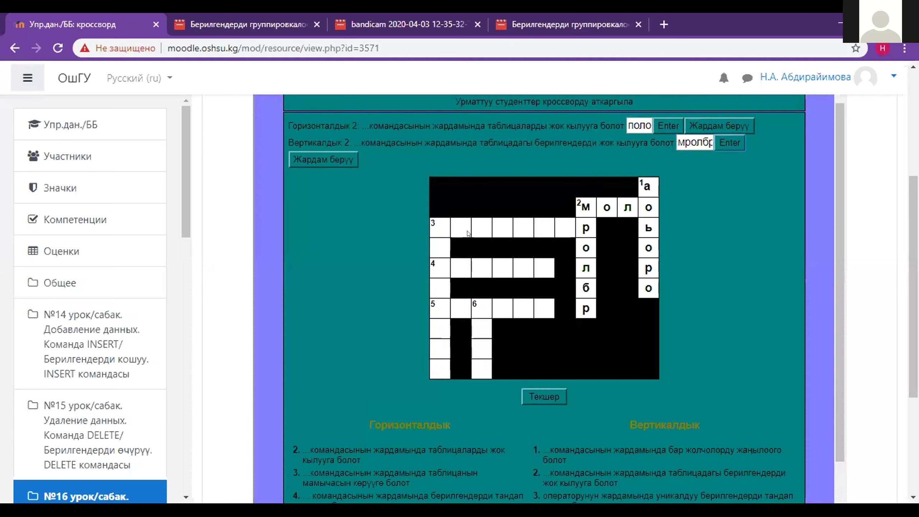
Enter the sample answers "проблроб" for horizontal clue 3 and "веорпро" for vertical clue 3
click(437, 224)
click(677, 125)
text(проблпроб)
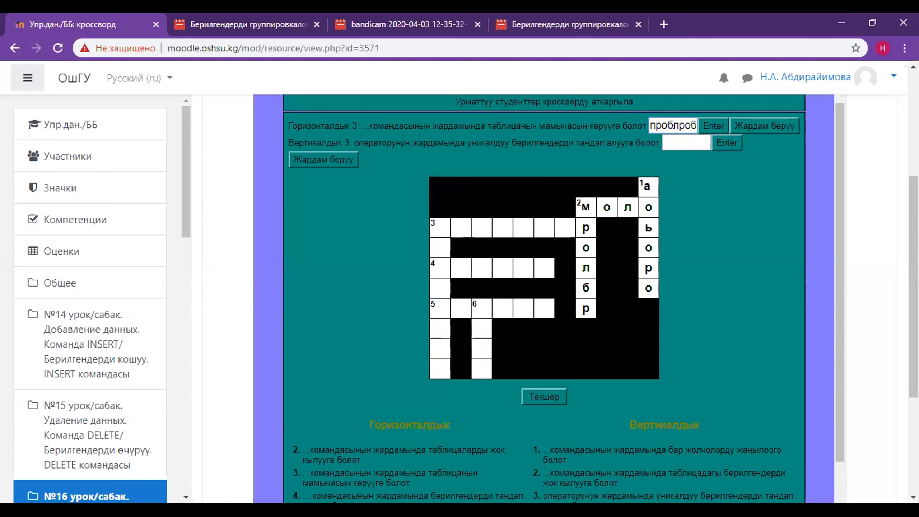
click(707, 127)
click(710, 146)
text(веорпро)
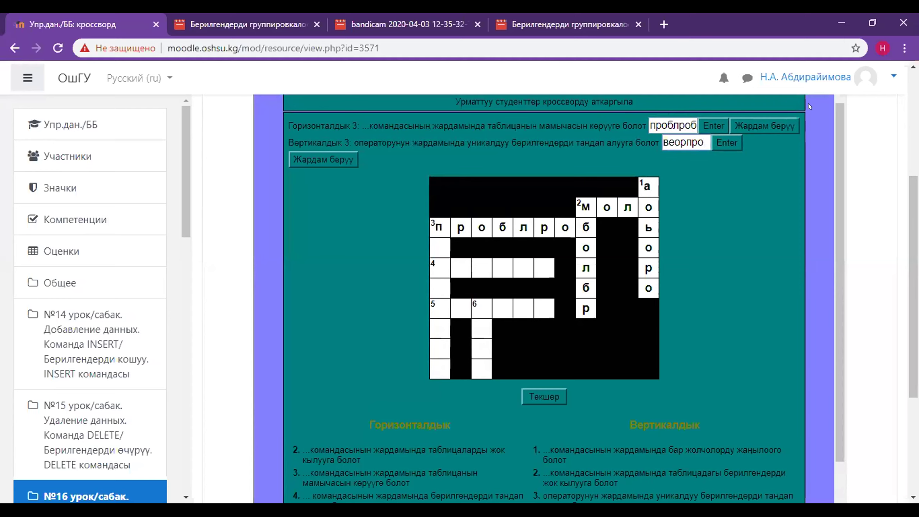
click(726, 137)
Enter the sample answers "ролб" for horizontal clue 4 and "аонгнг" for horizontal clue 5
click(484, 268)
click(654, 119)
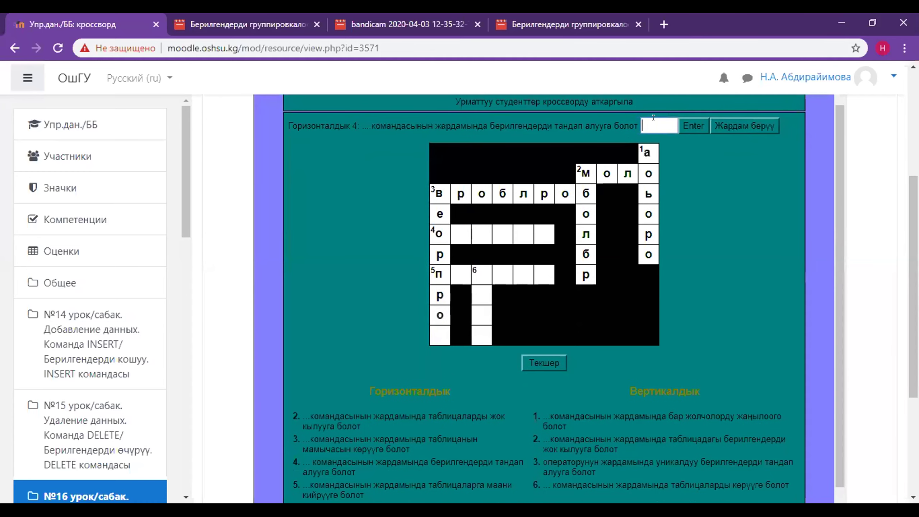
text(ролб)
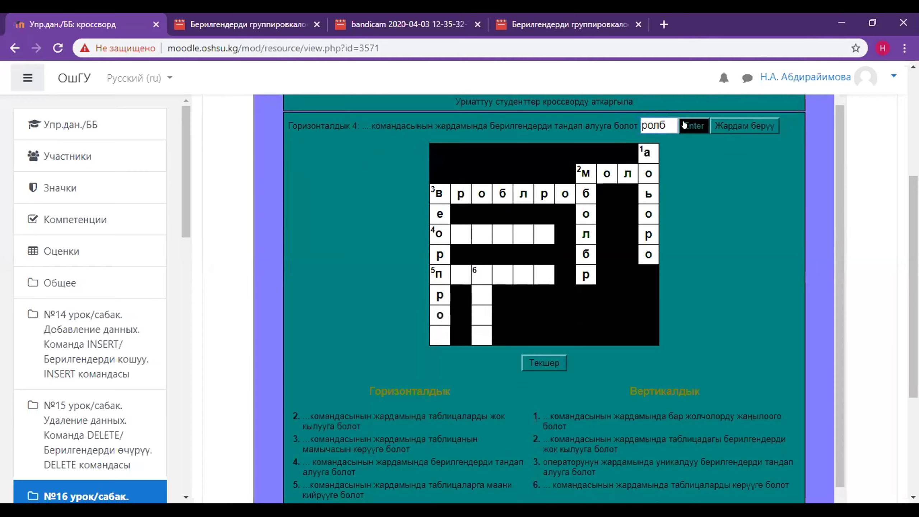
click(684, 125)
click(428, 269)
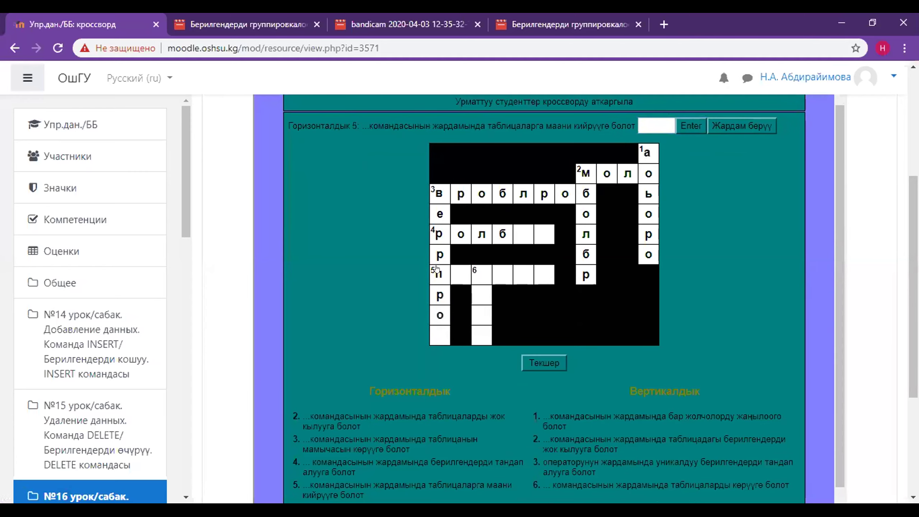
text(аонгнг)
click(692, 126)
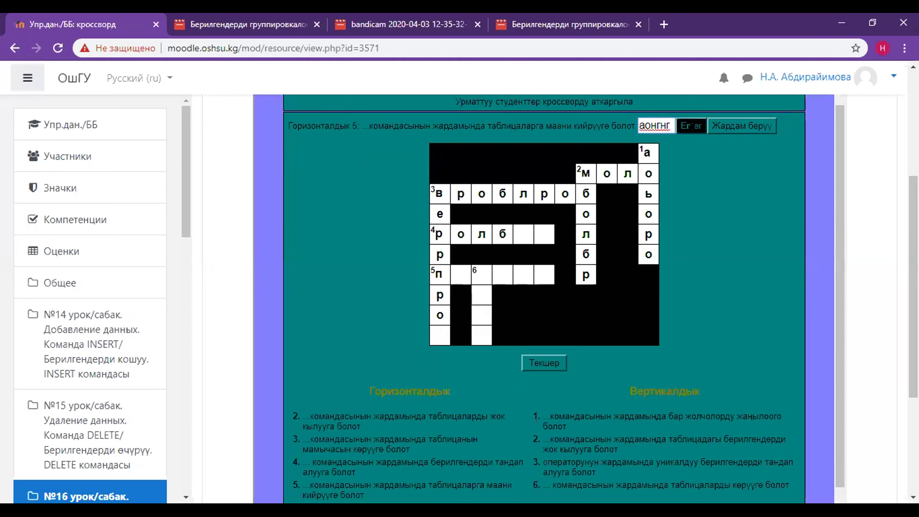
Fill in "порл" as the answer to vertical clue 6, run the crossword check and dismiss its result message
click(478, 272)
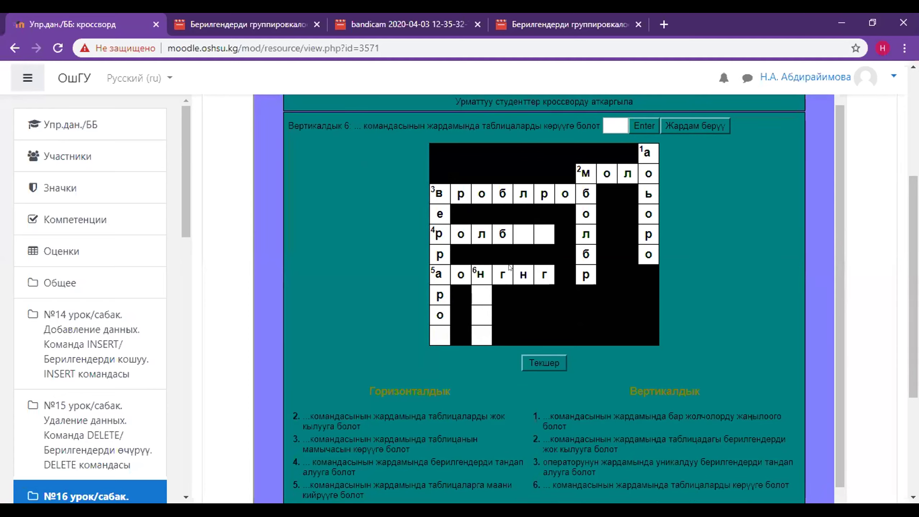
text(порл)
click(544, 362)
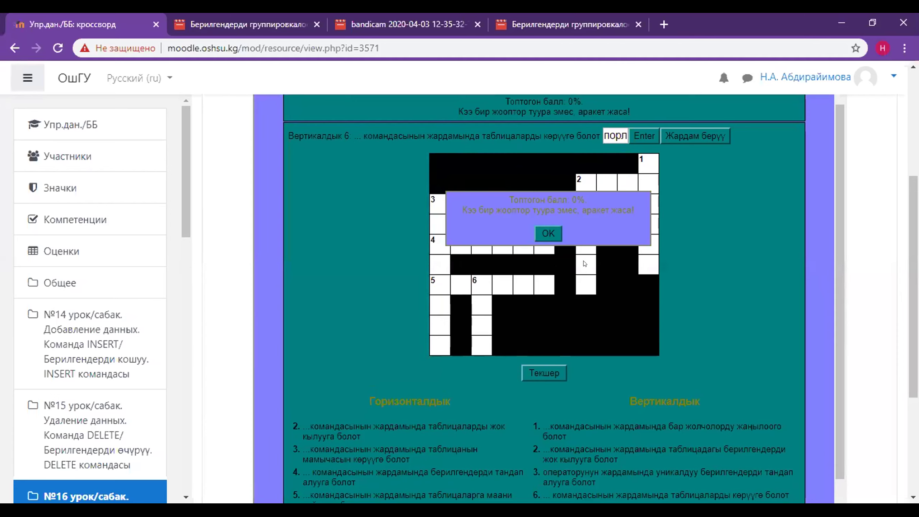
click(547, 233)
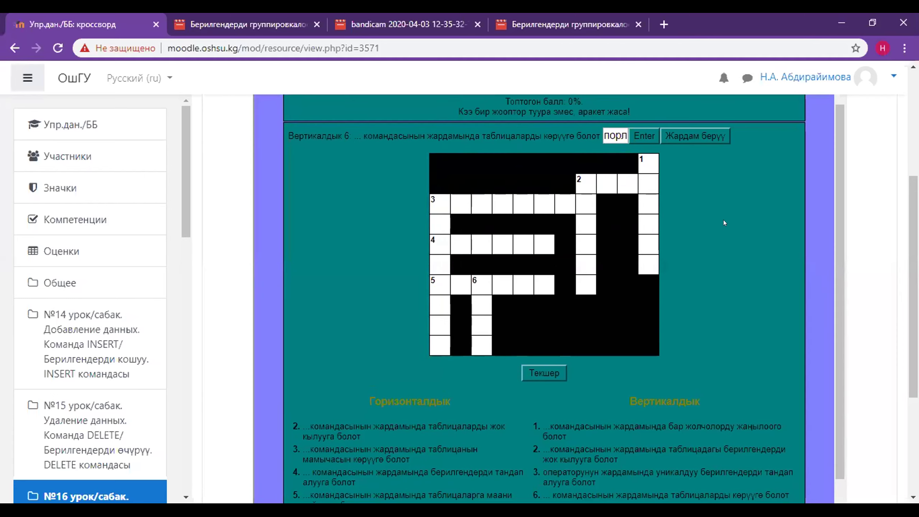
Leave the crossword for the lesson №16 section, look through that page and return to the "Упр.дан./ББ" main page
scroll(188, 263, down, 5)
scroll(188, 263, down, 1)
click(90, 265)
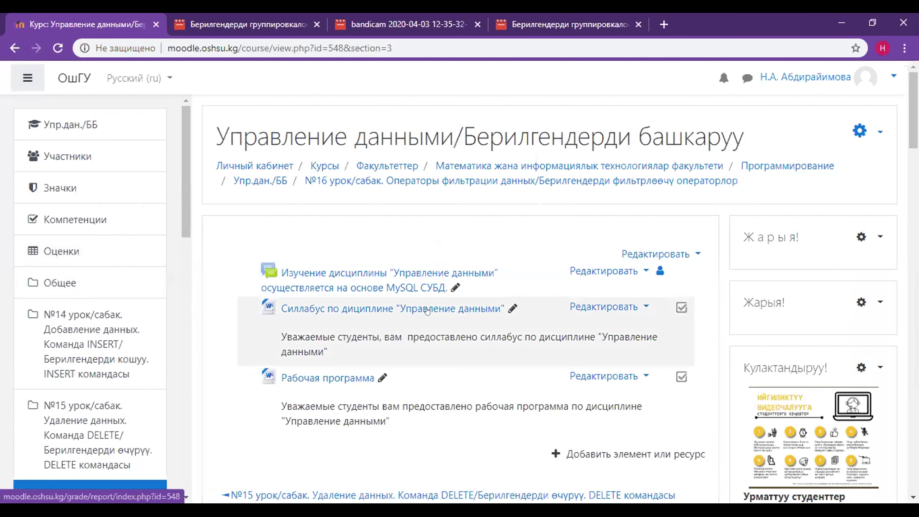
scroll(427, 311, down, 15)
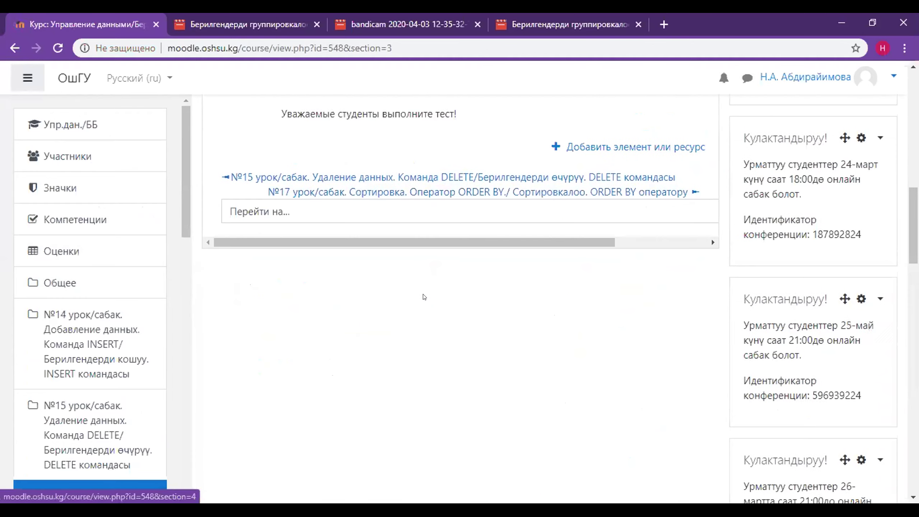
scroll(419, 261, up, 12)
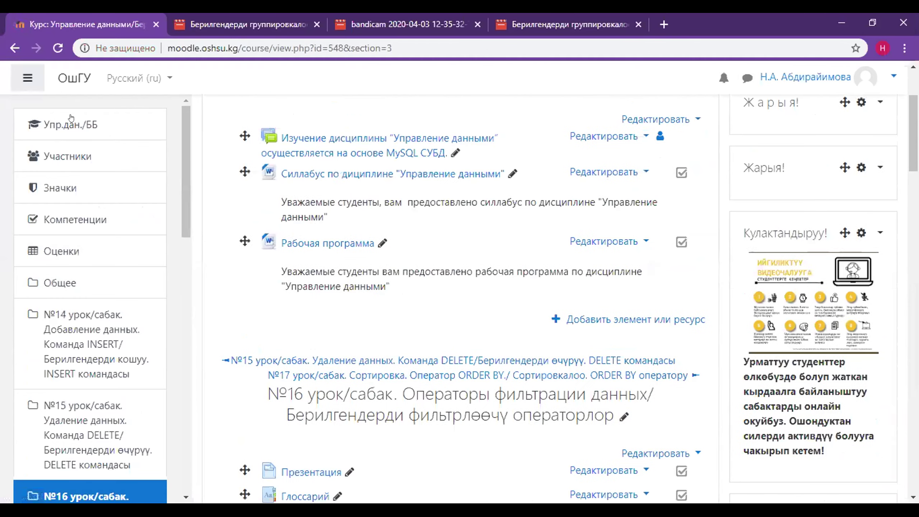
click(71, 124)
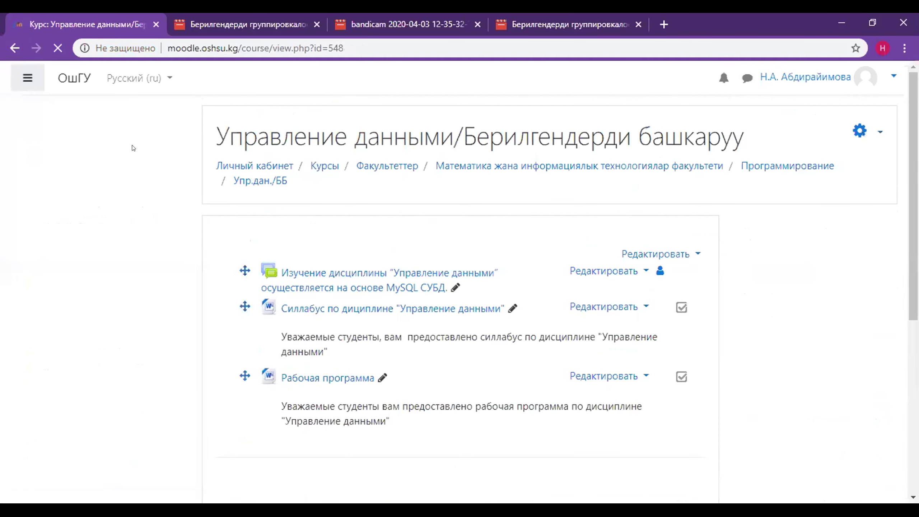
Switch to the first Google Drive tab with the "Берилгендерди группировкалоо" video lesson and start playing it
click(242, 20)
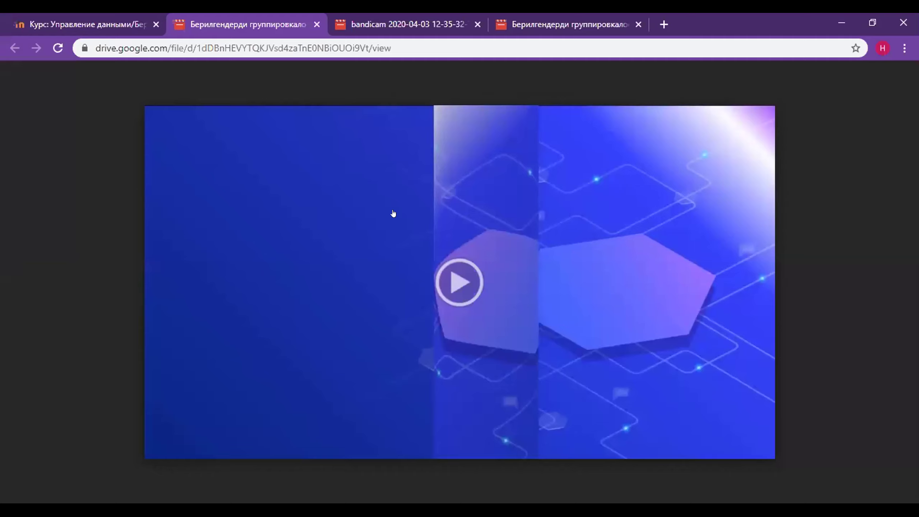
click(458, 281)
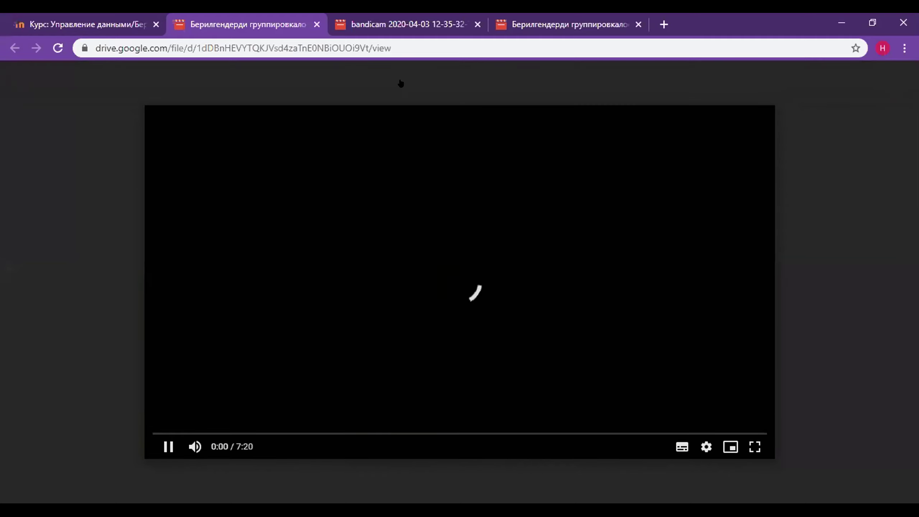
click(414, 17)
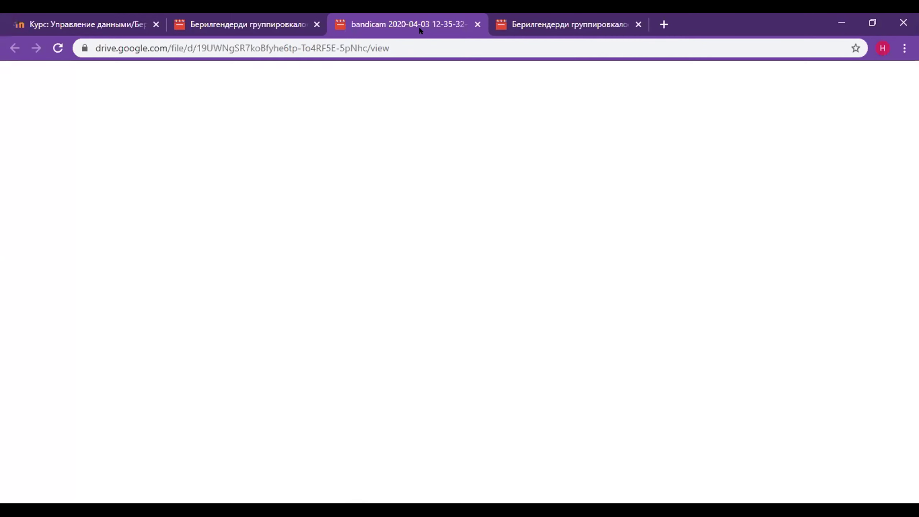
click(445, 279)
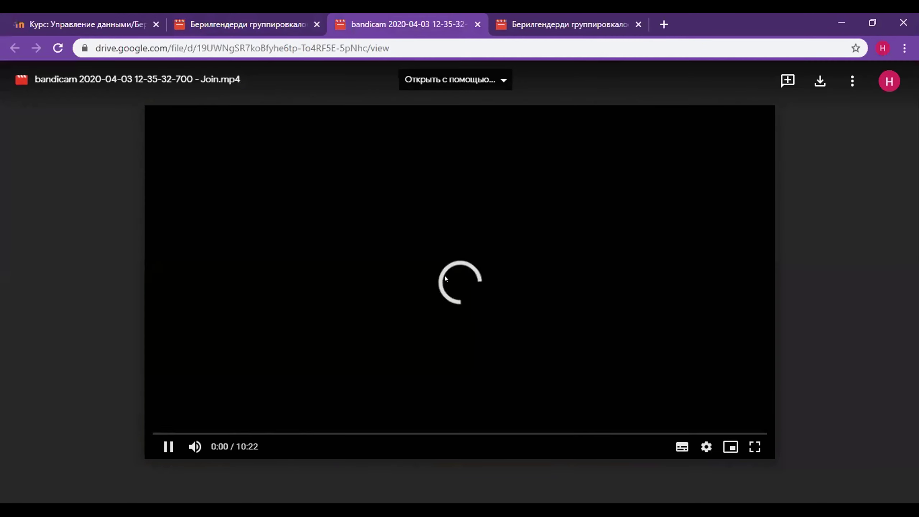
click(269, 25)
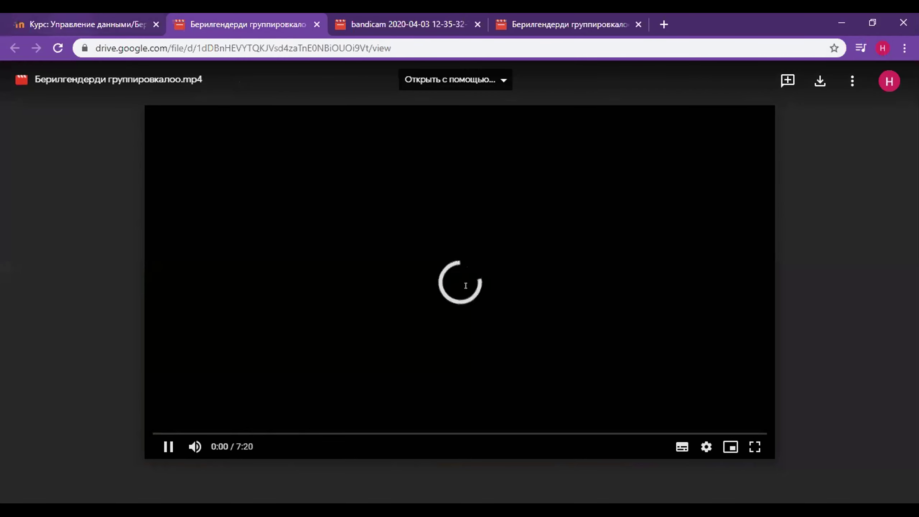
Look through the Moodle course page down to the lesson №16 materials and return to the first "Берилгендерди группировкалоо" video
key(ctrl+shift+Tab)
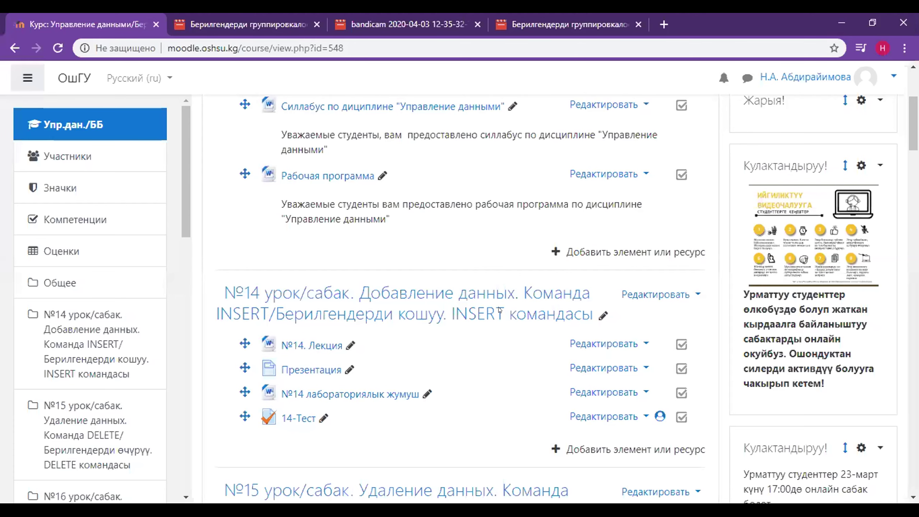
scroll(400, 159, down, 12)
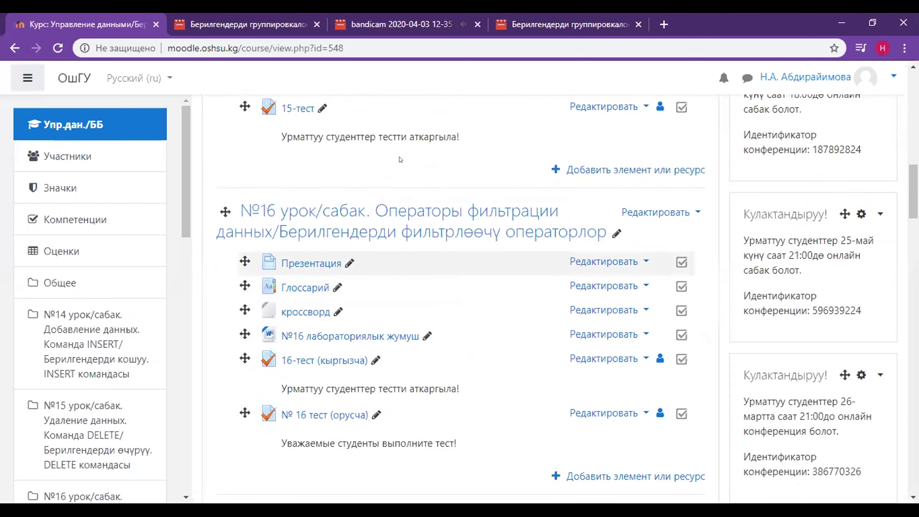
scroll(400, 160, down, 3)
click(249, 20)
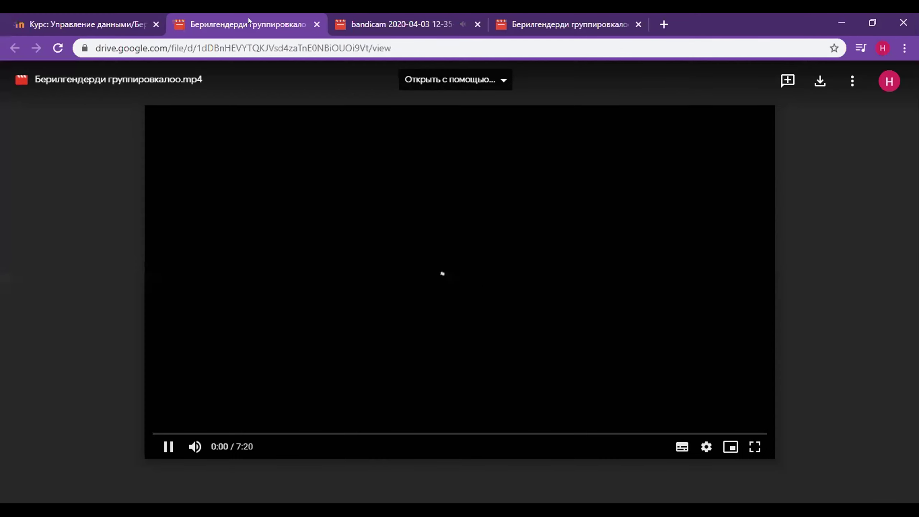
click(421, 25)
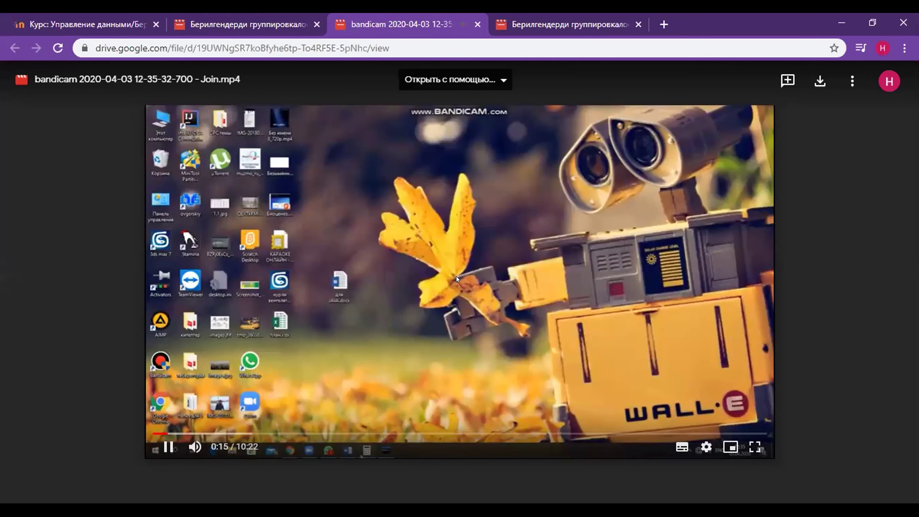
click(457, 277)
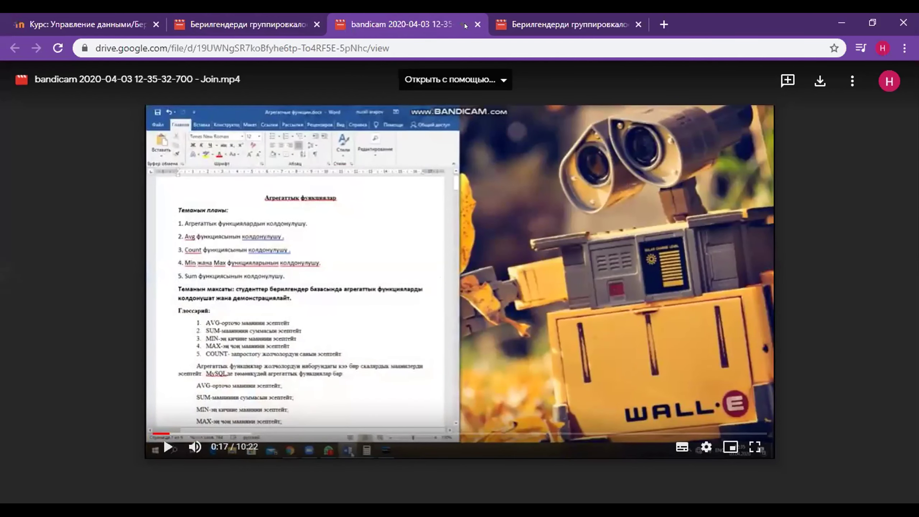
click(478, 25)
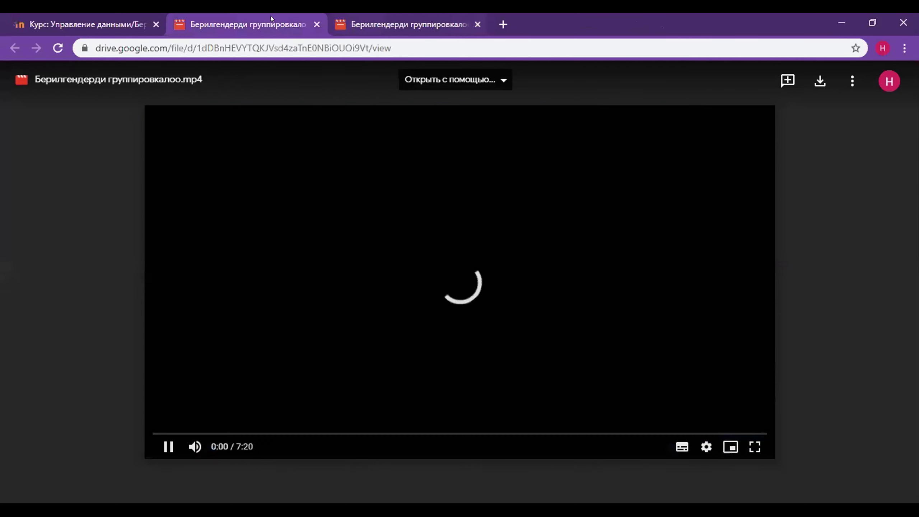
Return to the Moodle course page and open the "№17 тапшырма" matching exercise from the lesson №17 section
key(ctrl+shift+Tab)
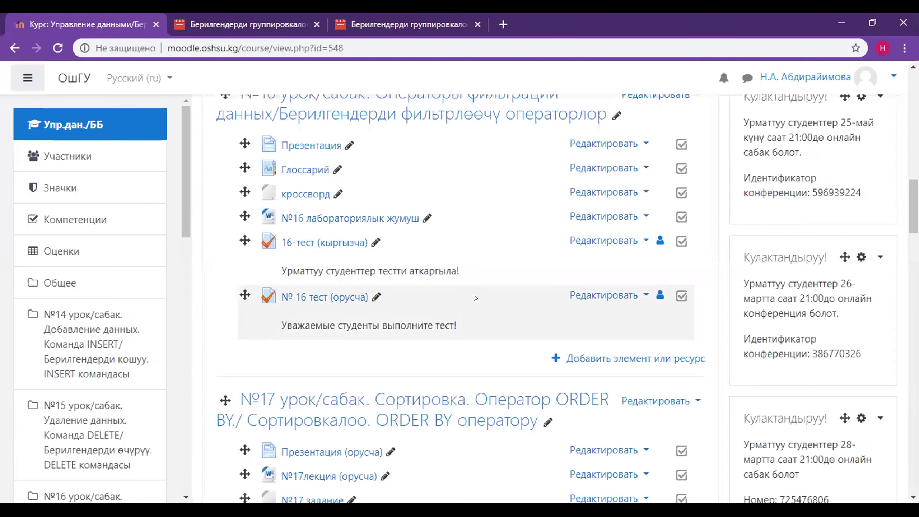
scroll(474, 296, down, 7)
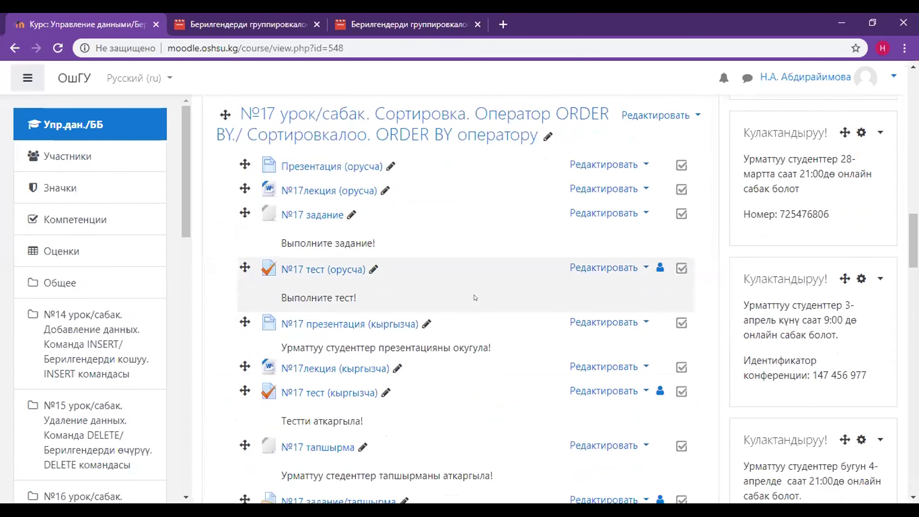
scroll(475, 297, down, 3)
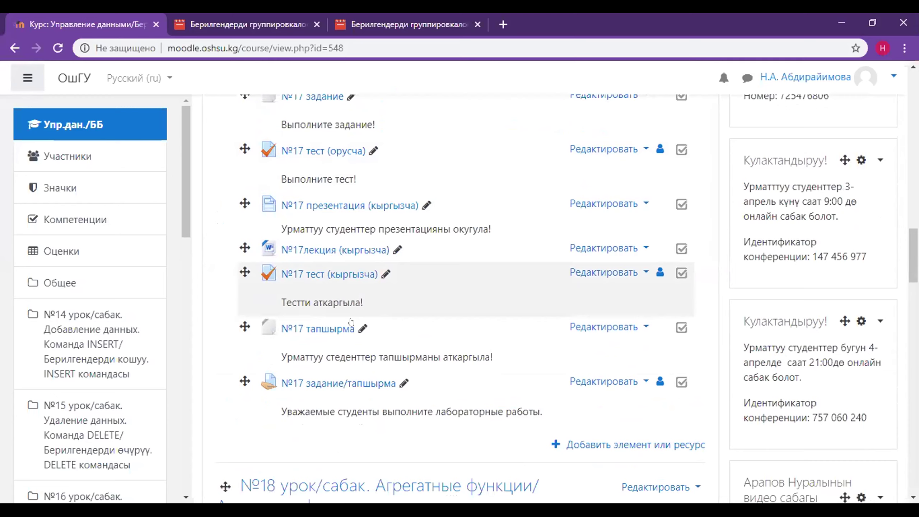
click(315, 330)
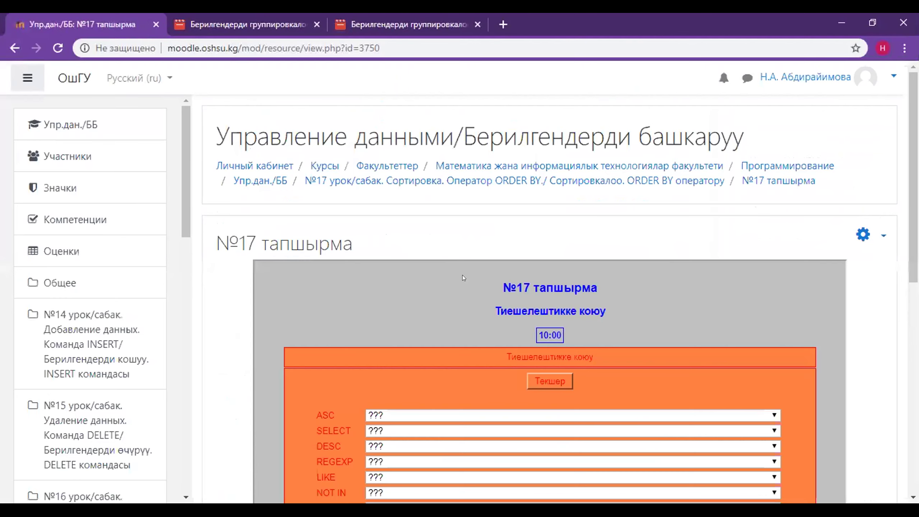
scroll(463, 275, down, 5)
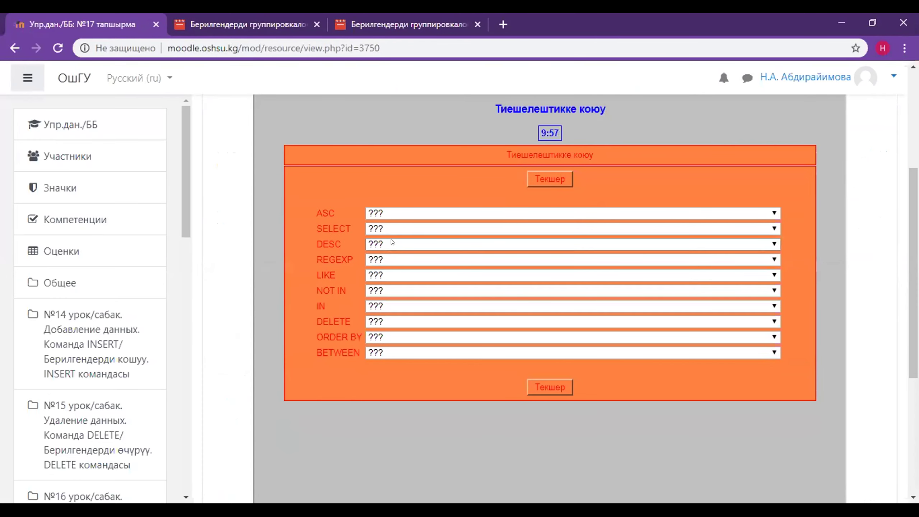
Match ASC with "ББдан берилгендерди тандап алуучу команда" and both SELECT and DESC with "оператору берилгендерди кемүү тартиби боюнча сортировкалайт"
click(674, 213)
click(508, 247)
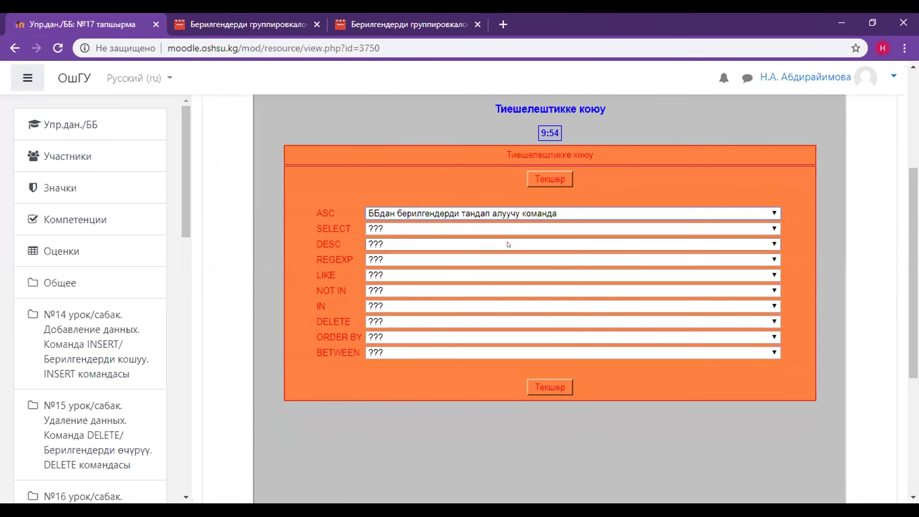
click(579, 229)
click(671, 273)
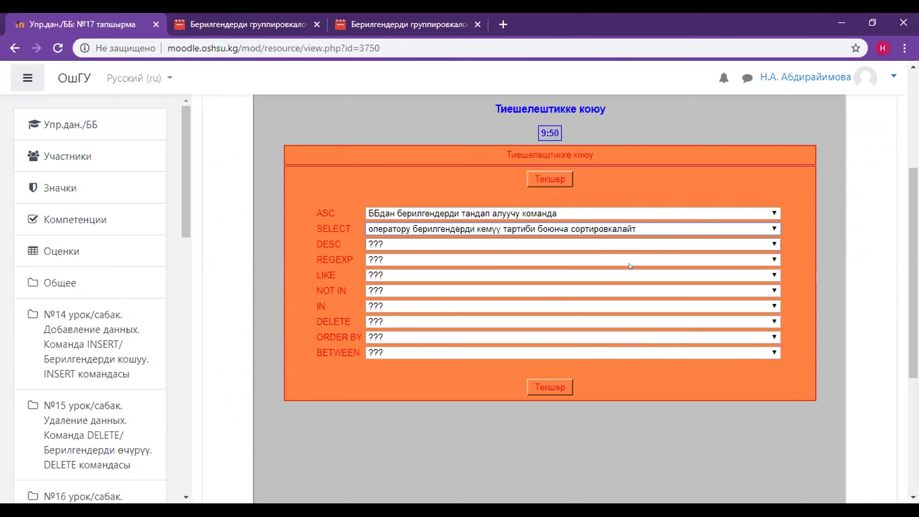
click(630, 245)
click(582, 291)
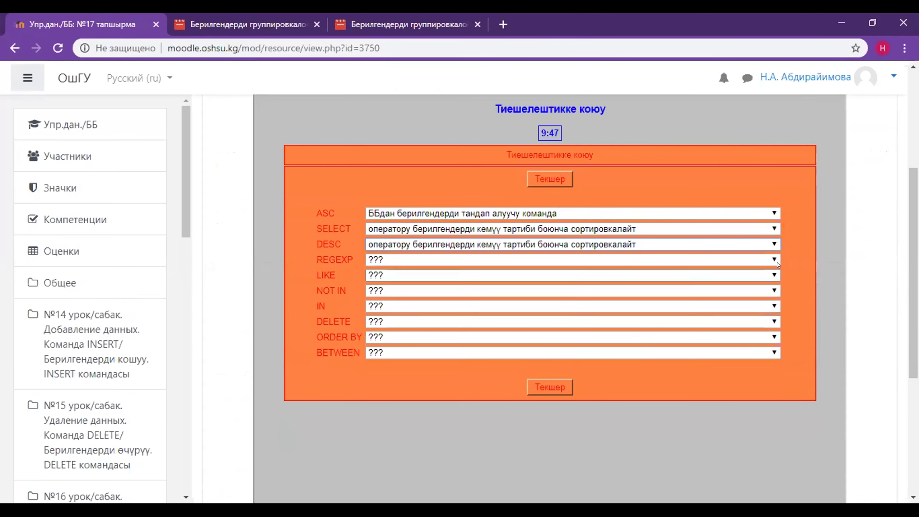
Match REGEXP with "оператору бир же бир нече мамычалар боюнча берилгендерди сортировкалайт", NOT IN with "мамычада бар болгон маанилердин наборун көрсөтүүчү оператор", and check the answers
click(594, 260)
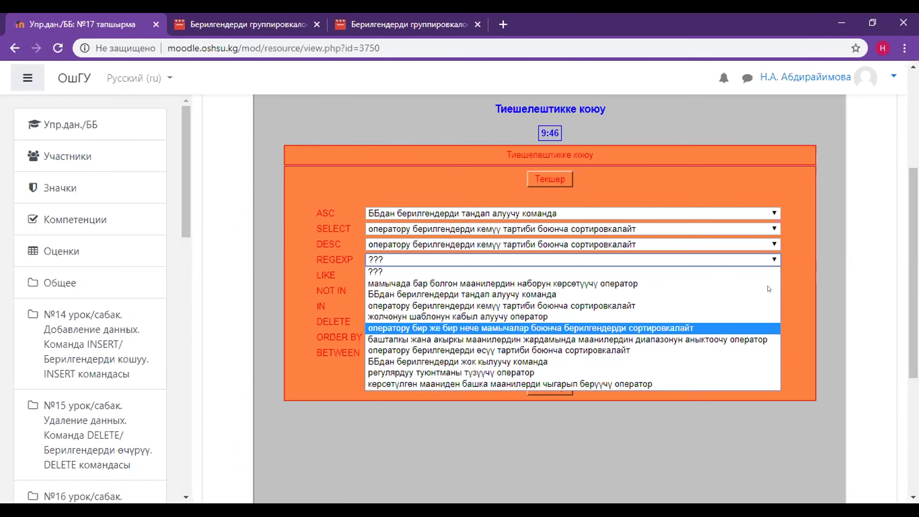
click(522, 327)
click(481, 290)
click(487, 320)
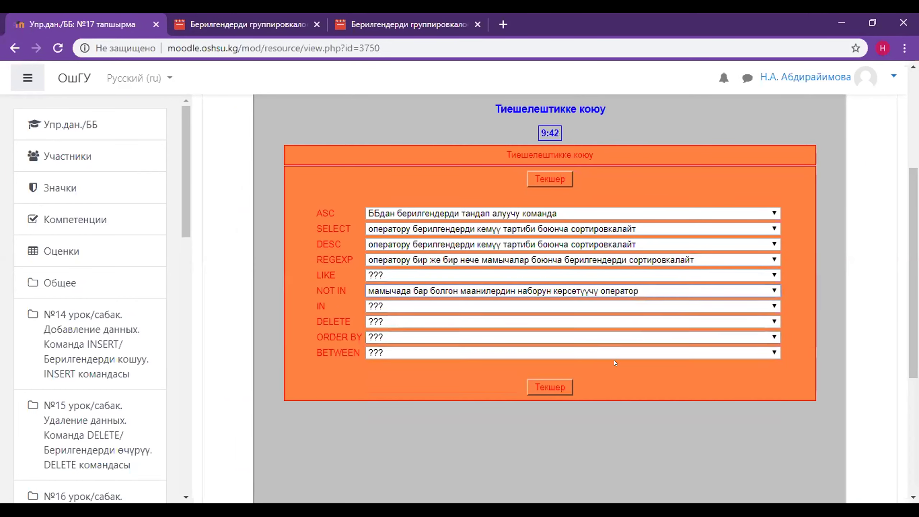
click(550, 385)
click(548, 240)
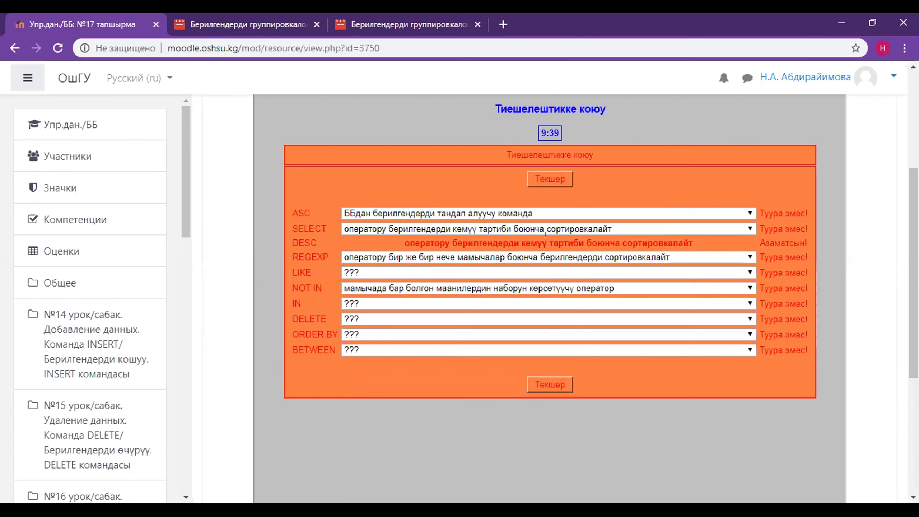
Leave the matching exercise and open the section page of lesson №17 on sorting and the ORDER BY operator
scroll(553, 296, down, 4)
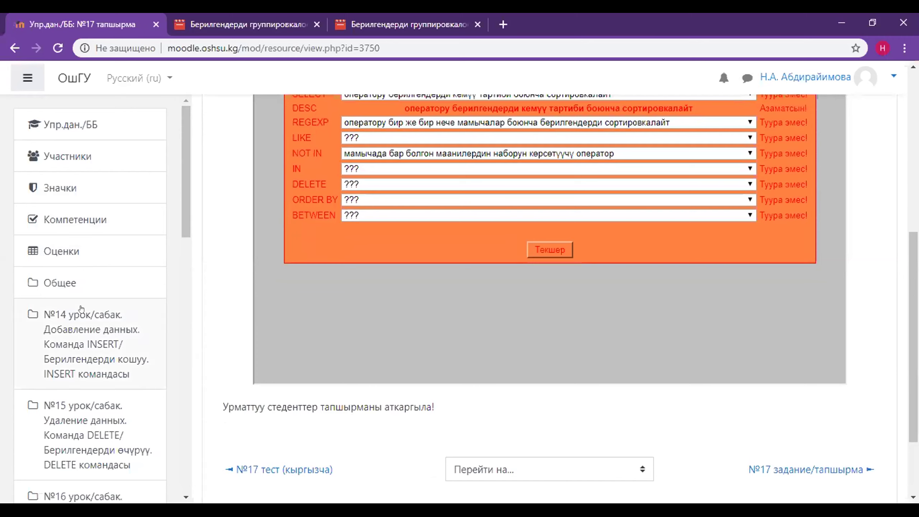
scroll(93, 364, down, 5)
scroll(93, 364, down, 3)
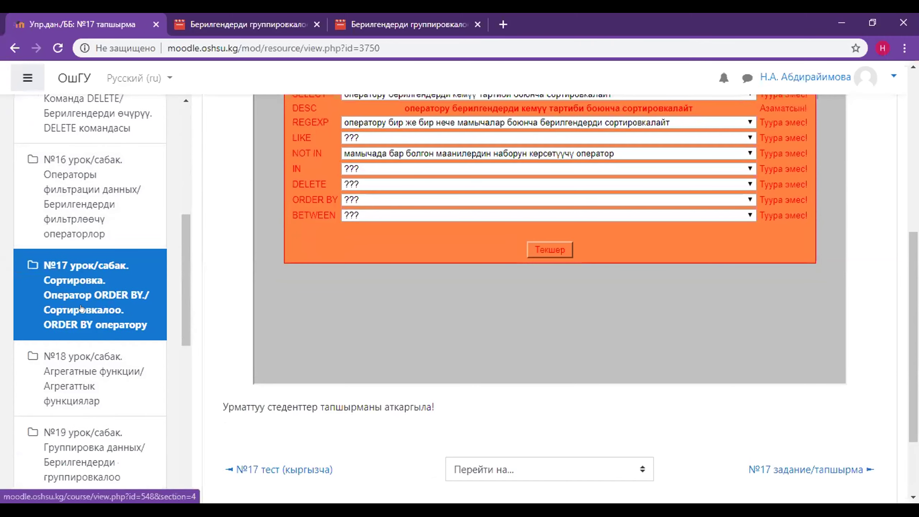
click(86, 308)
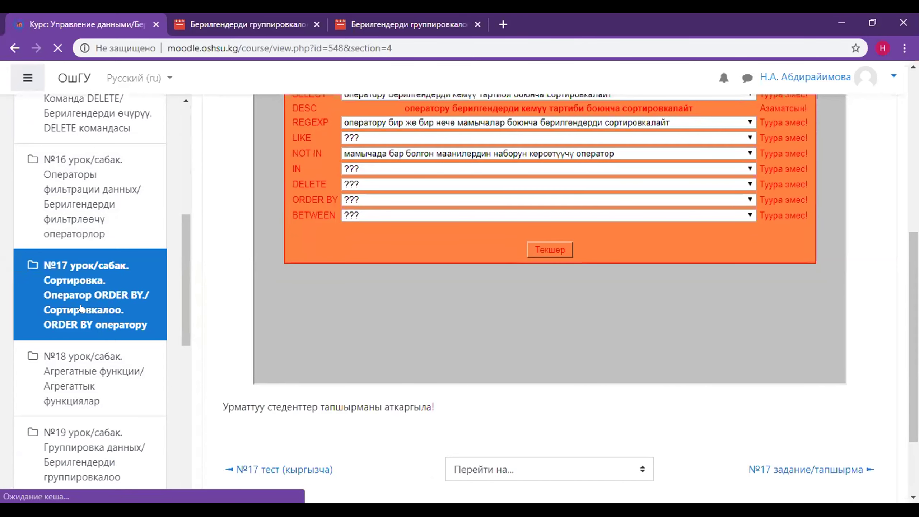
Look through the lesson №17 section, examining its presentations, lectures, tests and assignments in Russian and Kyrgyz
scroll(562, 297, down, 2)
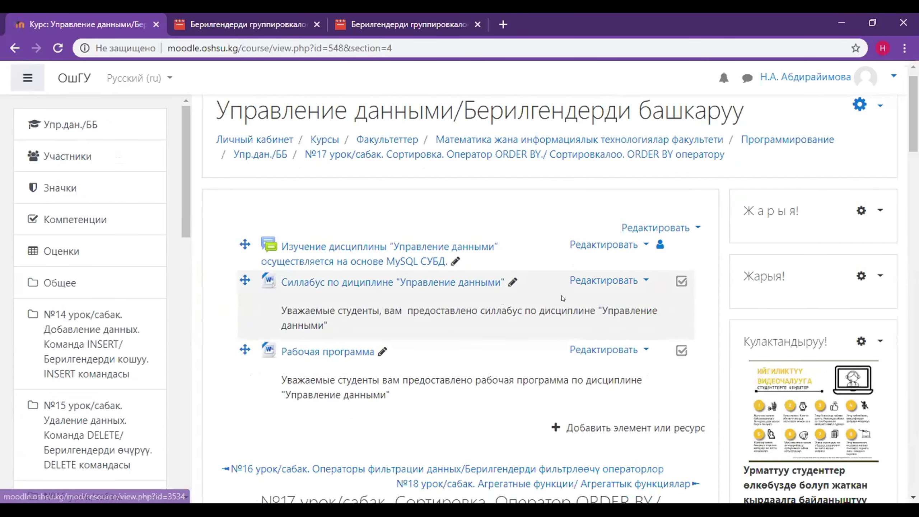
scroll(562, 298, down, 6)
scroll(557, 293, down, 4)
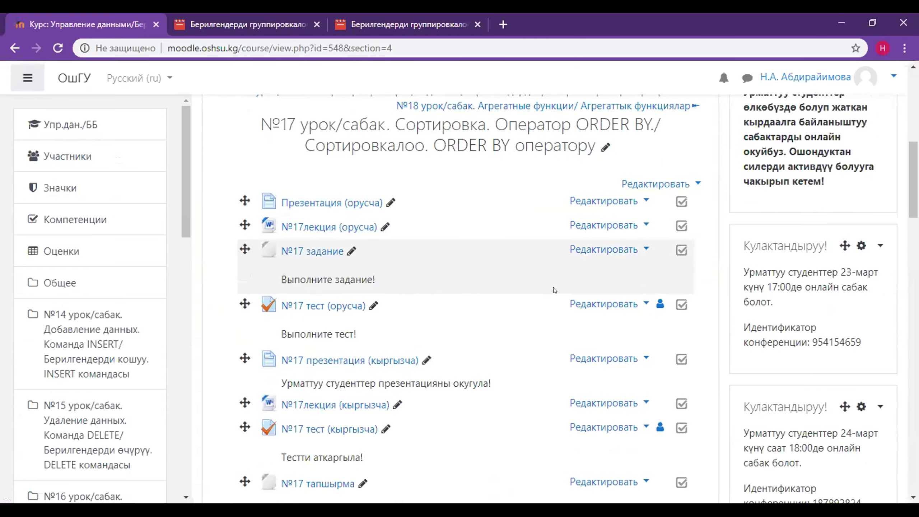
scroll(555, 290, down, 4)
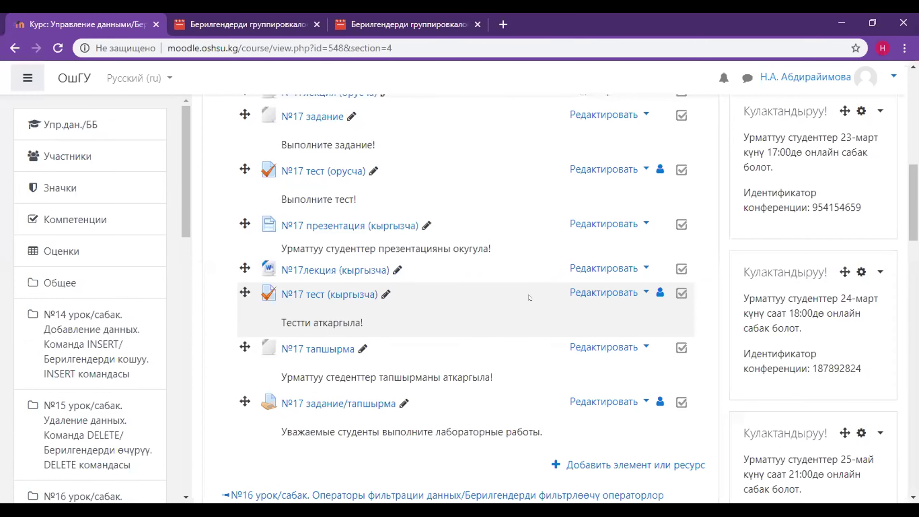
scroll(529, 297, down, 1)
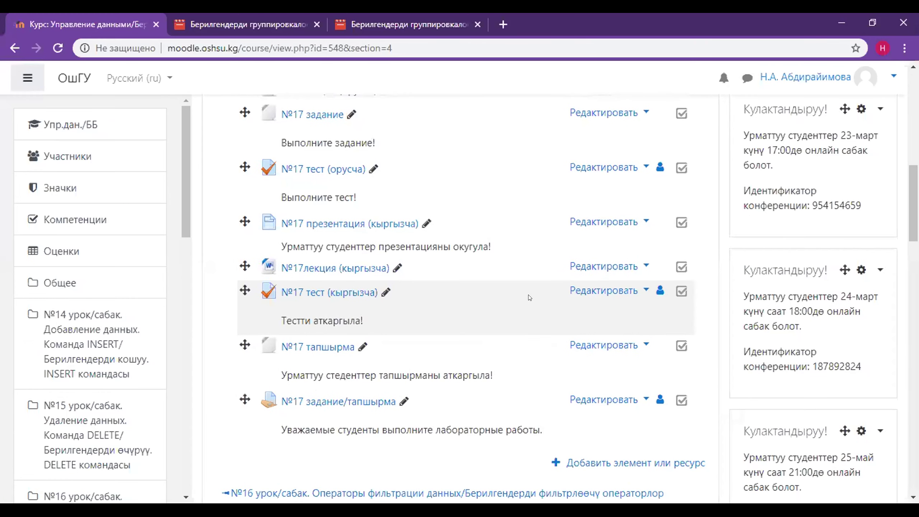
scroll(529, 297, down, 3)
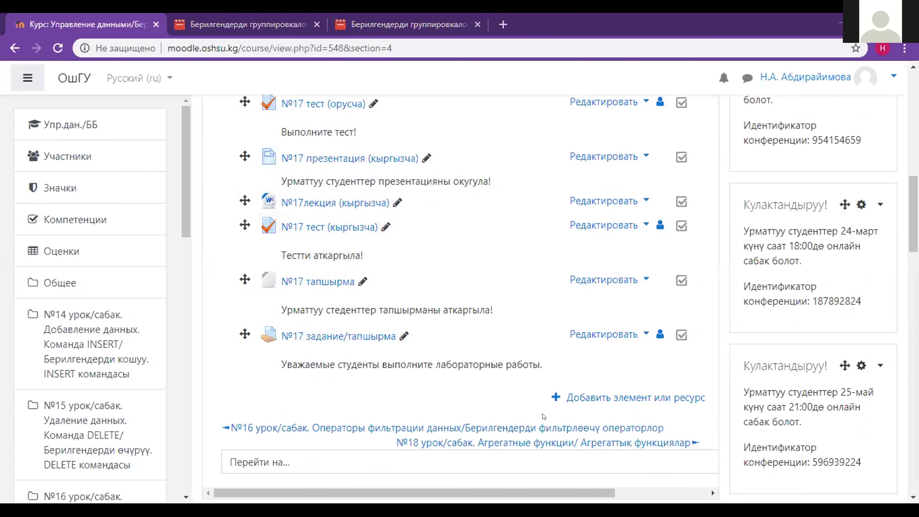
scroll(532, 349, up, 2)
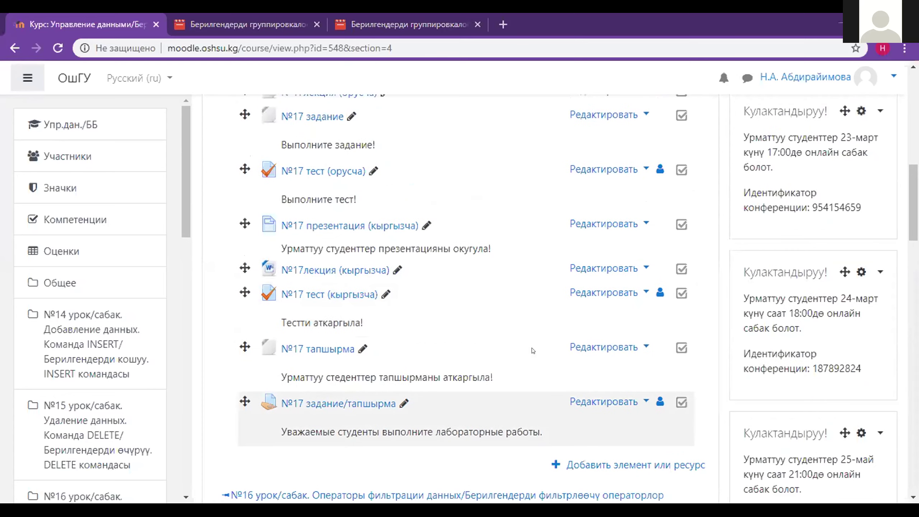
scroll(532, 350, down, 4)
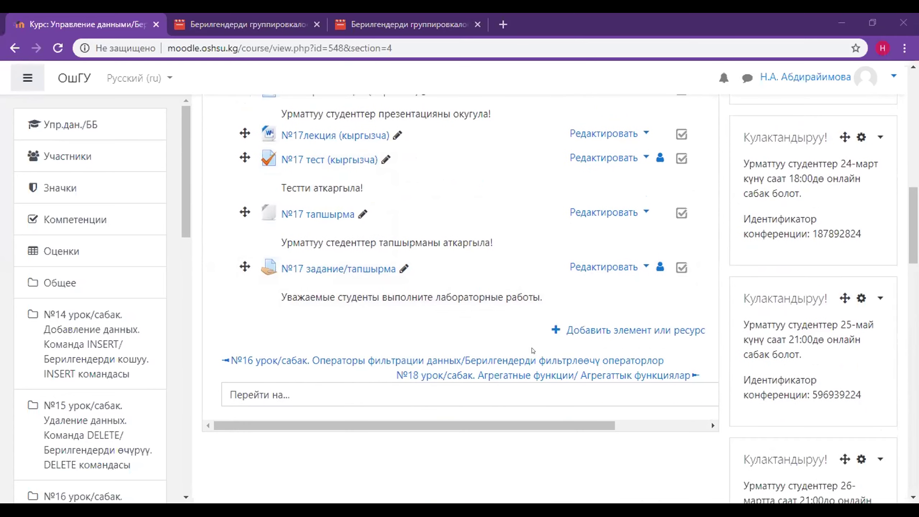
scroll(531, 347, up, 4)
scroll(531, 347, up, 4)
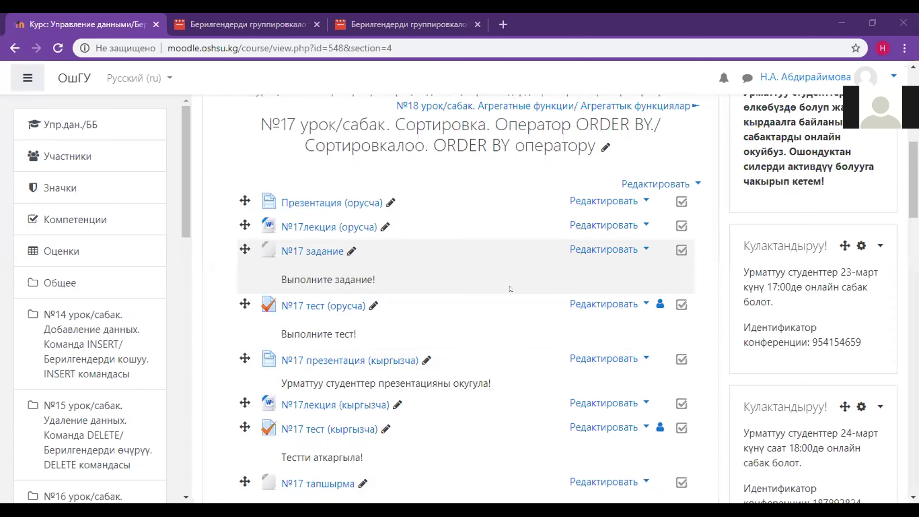
scroll(511, 288, up, 1)
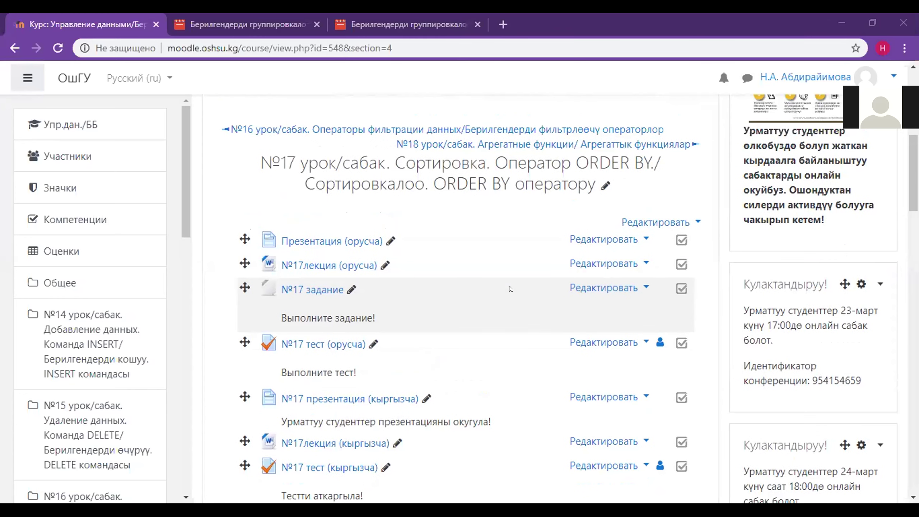
scroll(510, 289, up, 3)
scroll(511, 289, down, 8)
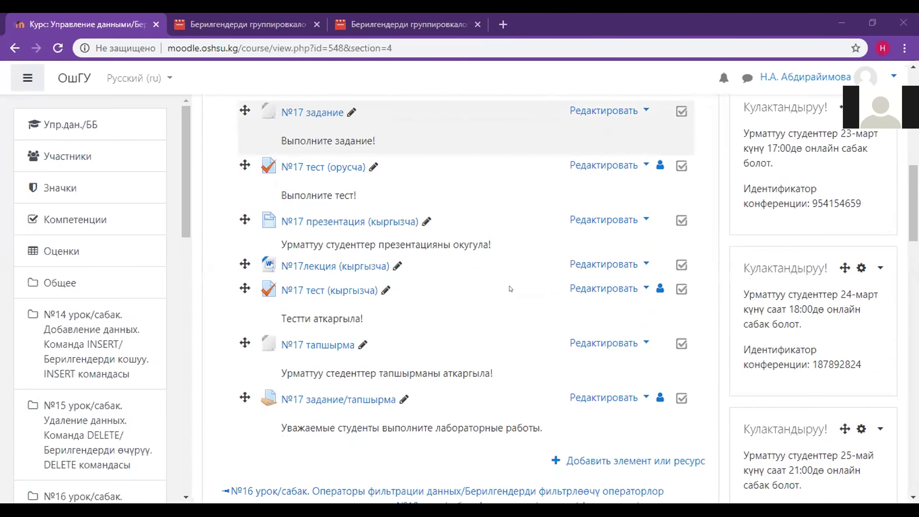
scroll(510, 289, up, 1)
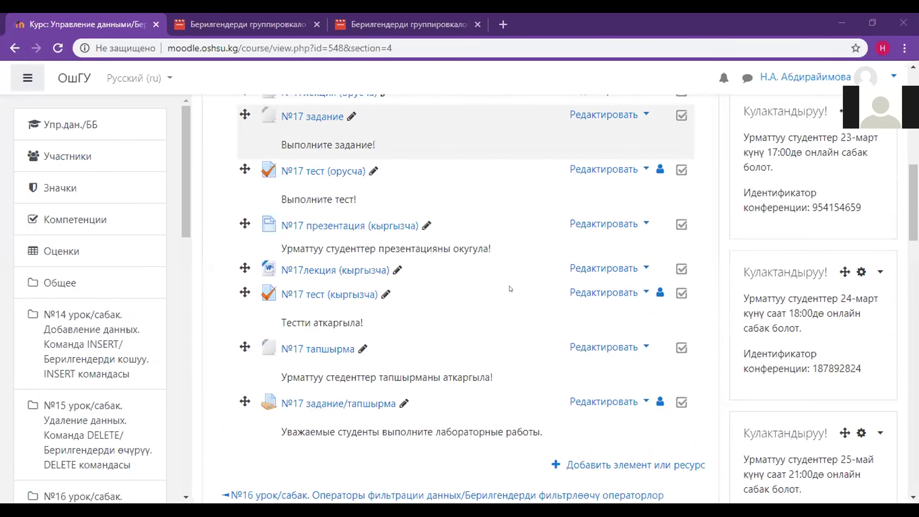
scroll(510, 289, up, 4)
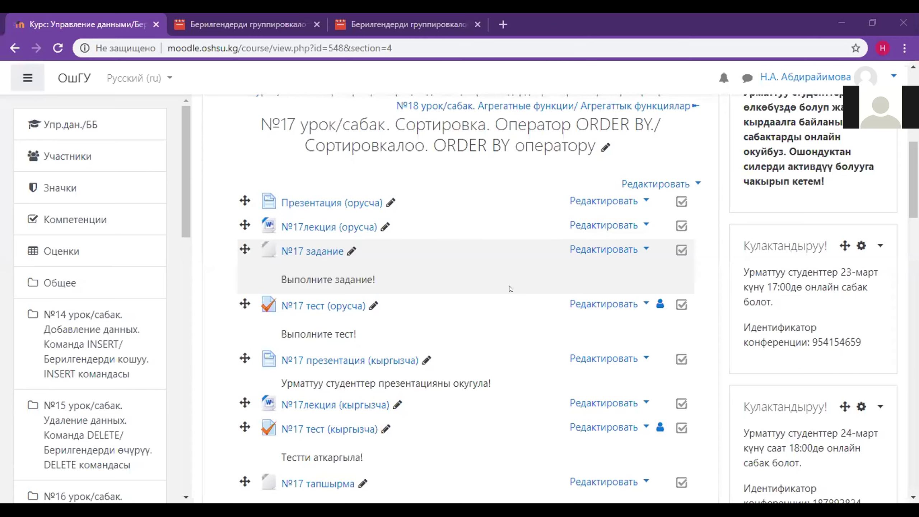
Review the lesson №17 section down to its laboratory assignment "№17 задание/тапшырма"
scroll(511, 288, up, 2)
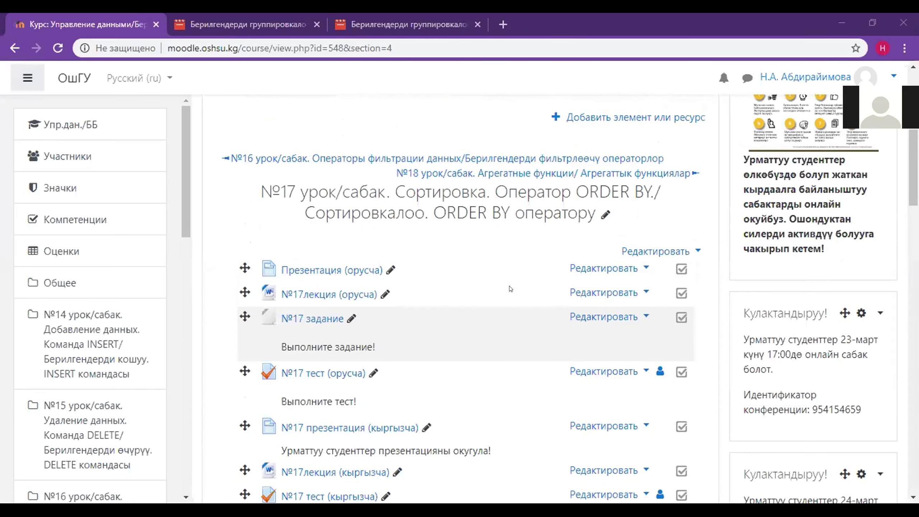
scroll(510, 289, down, 2)
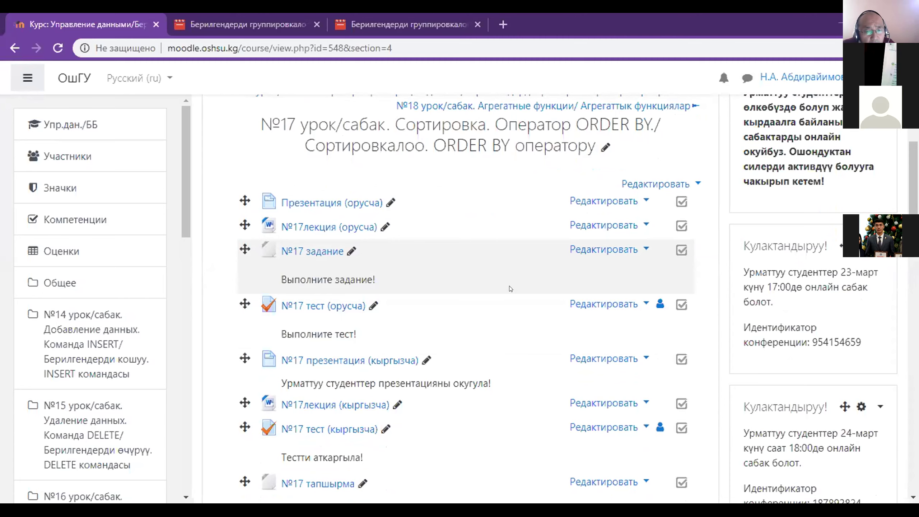
scroll(510, 289, down, 2)
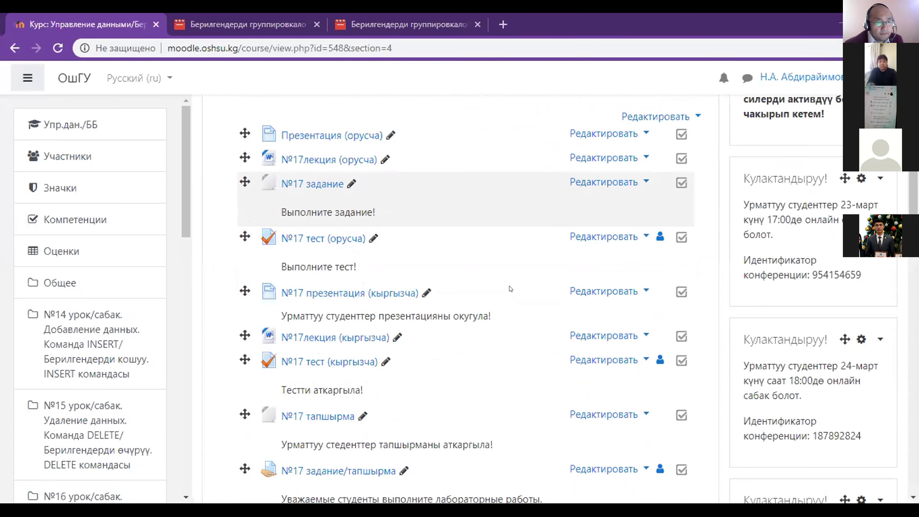
scroll(510, 289, down, 2)
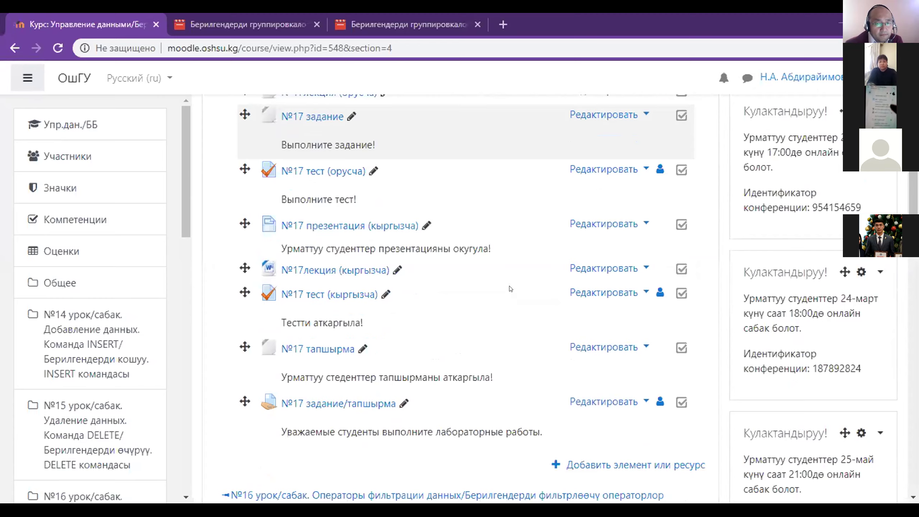
scroll(511, 289, down, 4)
scroll(510, 288, down, 2)
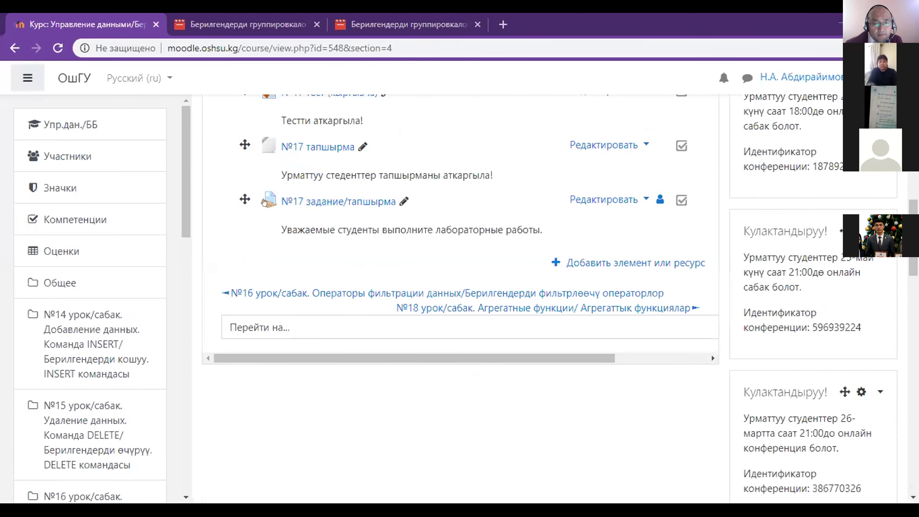
Return to the full course page and look through the materials of lessons №14 to №17
scroll(104, 125, up, 4)
click(110, 125)
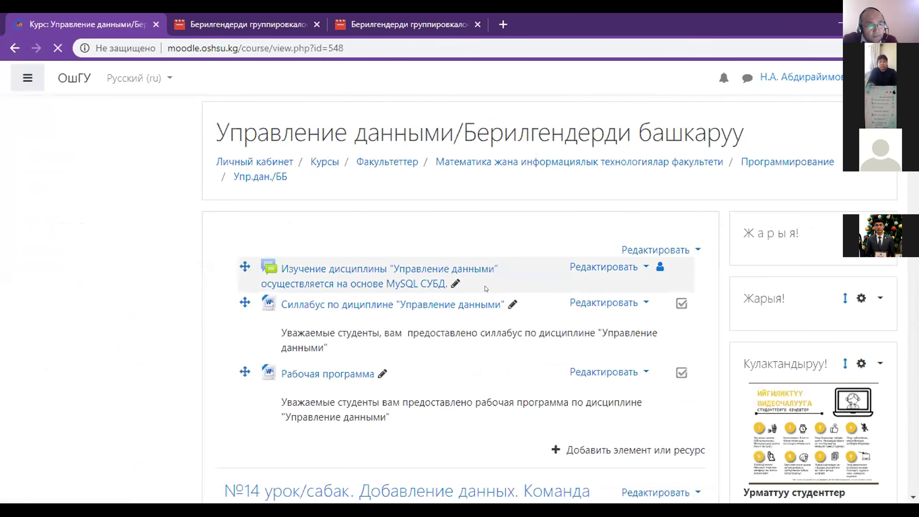
scroll(485, 286, down, 1)
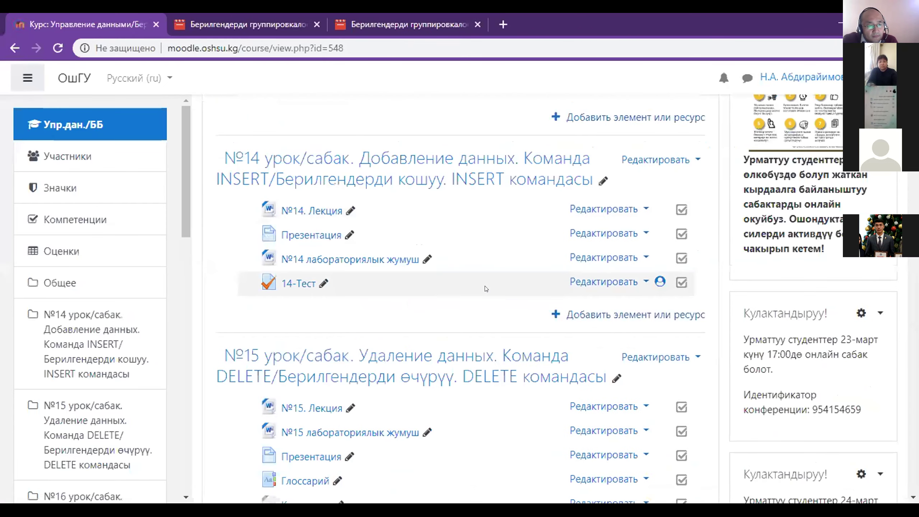
scroll(484, 286, down, 8)
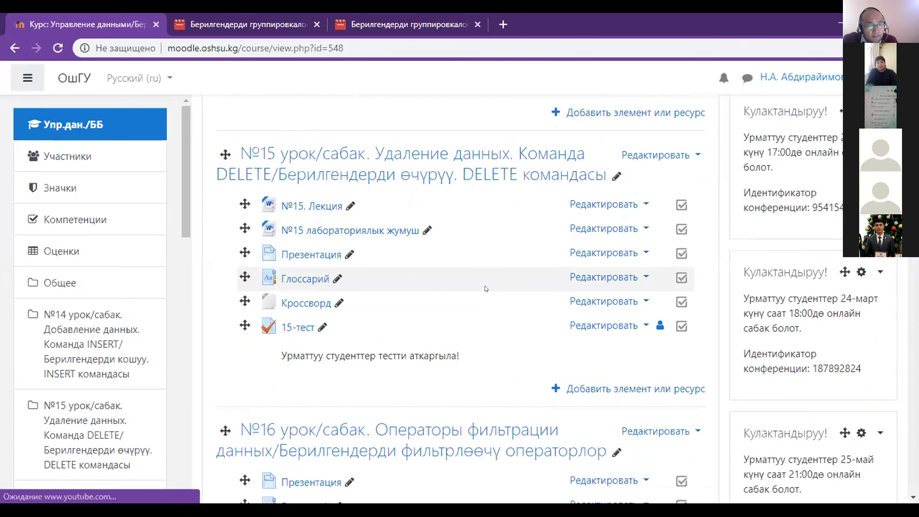
scroll(485, 289, down, 3)
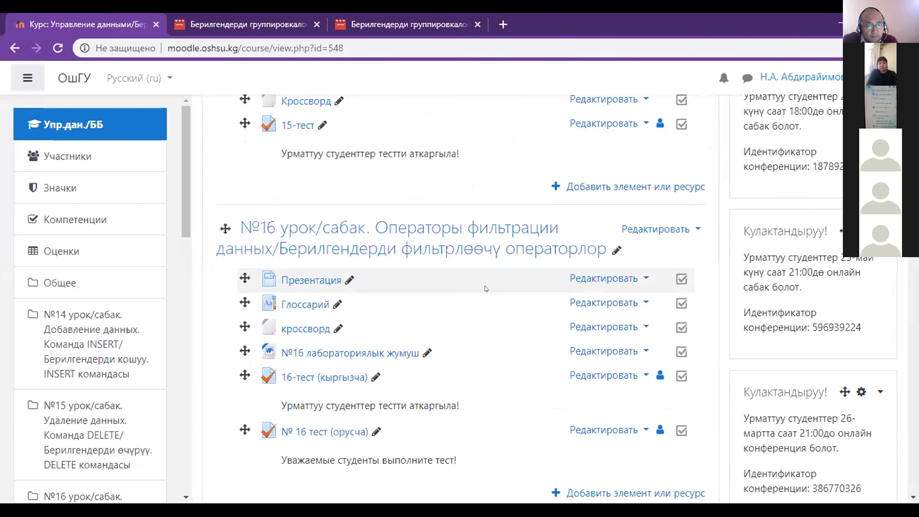
scroll(486, 288, down, 3)
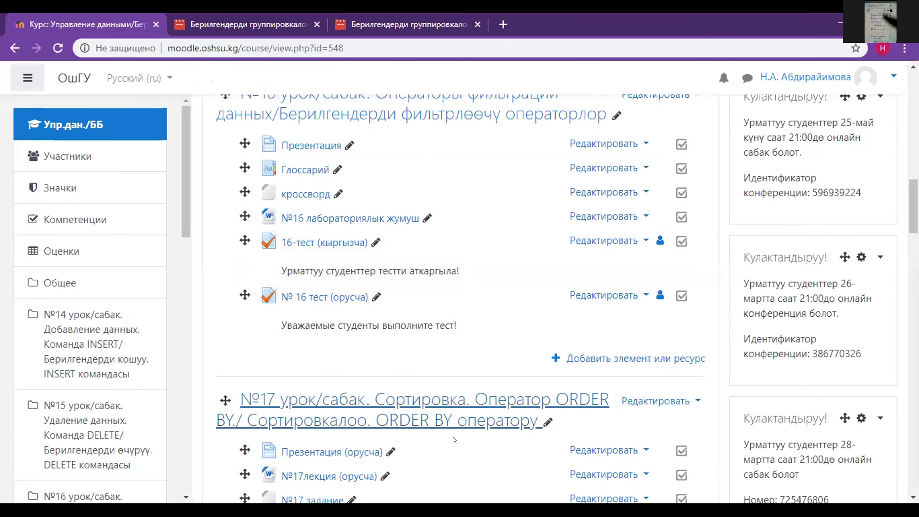
scroll(296, 328, down, 3)
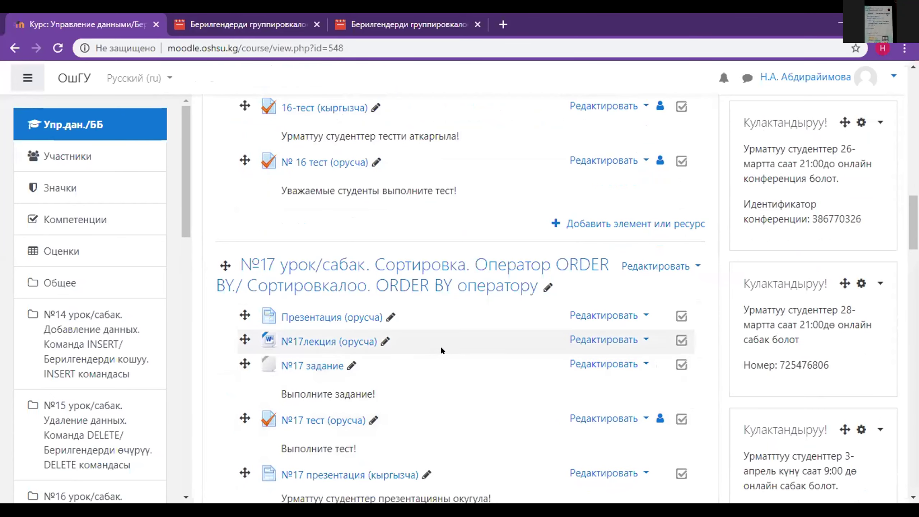
scroll(441, 341, down, 2)
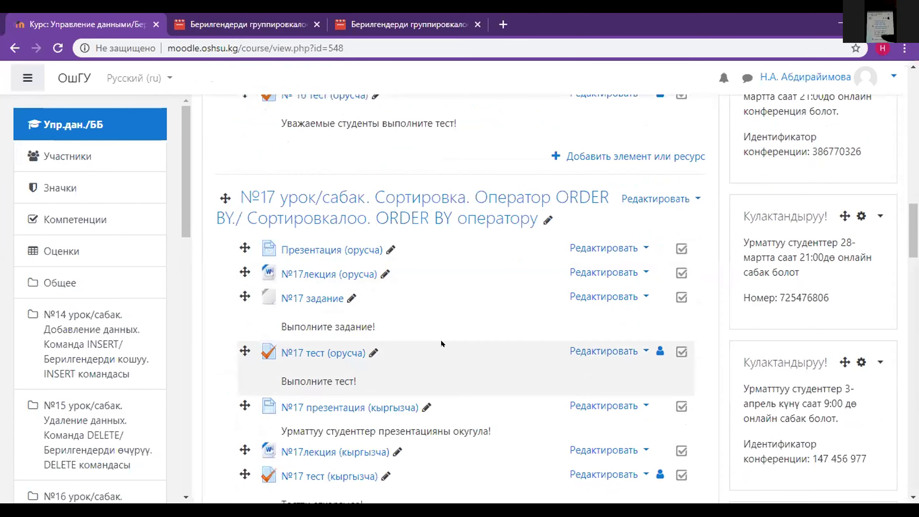
scroll(442, 342, down, 2)
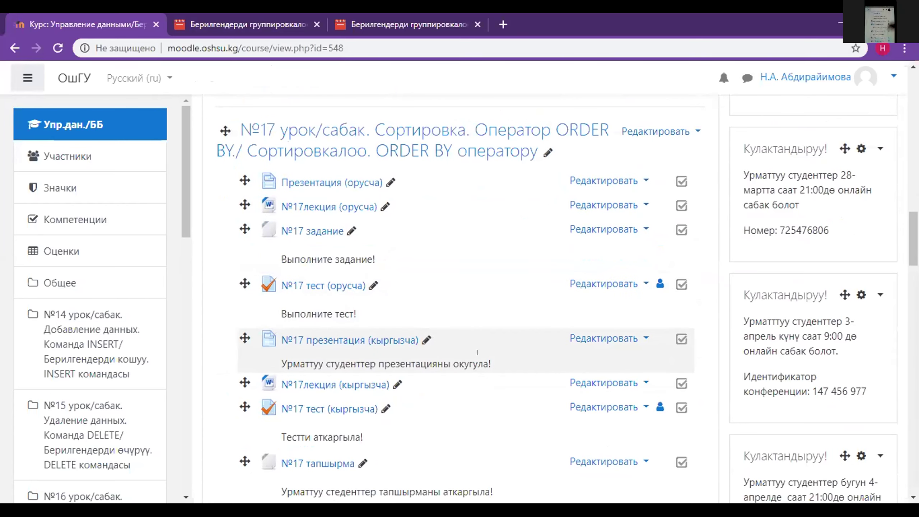
scroll(478, 352, down, 8)
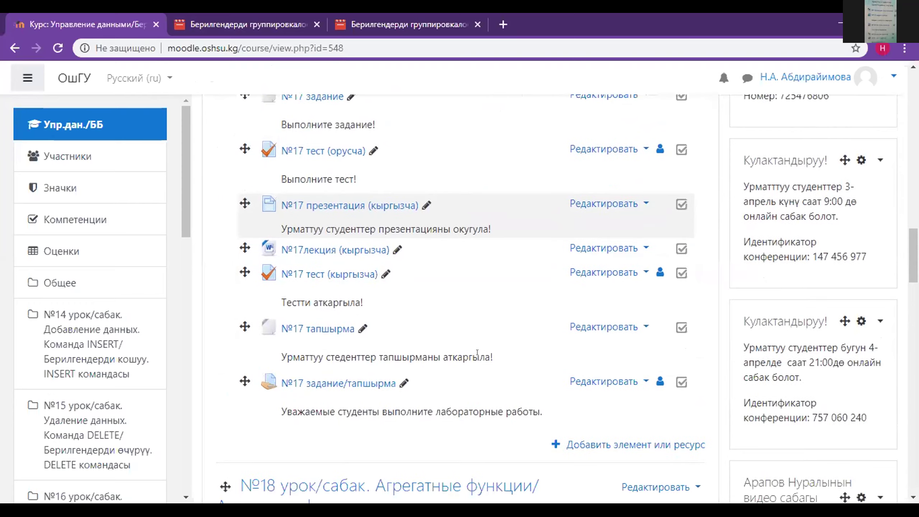
Examine the presentations, video lessons, tests and assignments of lessons №18 on aggregate functions, №19 on grouping and №20 on subqueries
scroll(477, 352, down, 9)
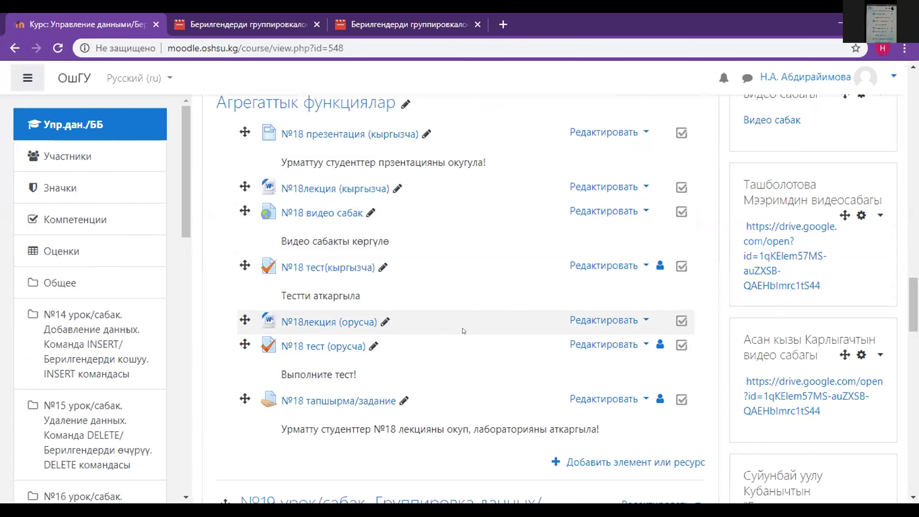
scroll(463, 331, down, 5)
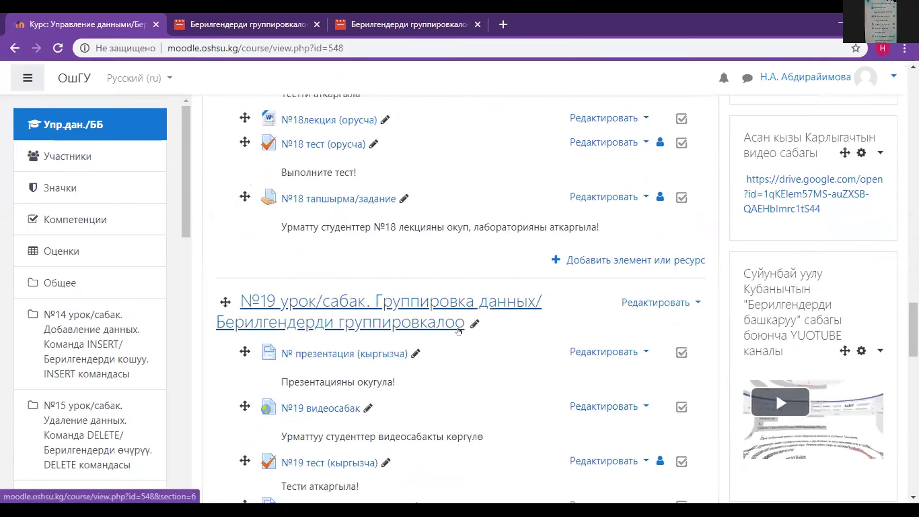
scroll(459, 331, down, 2)
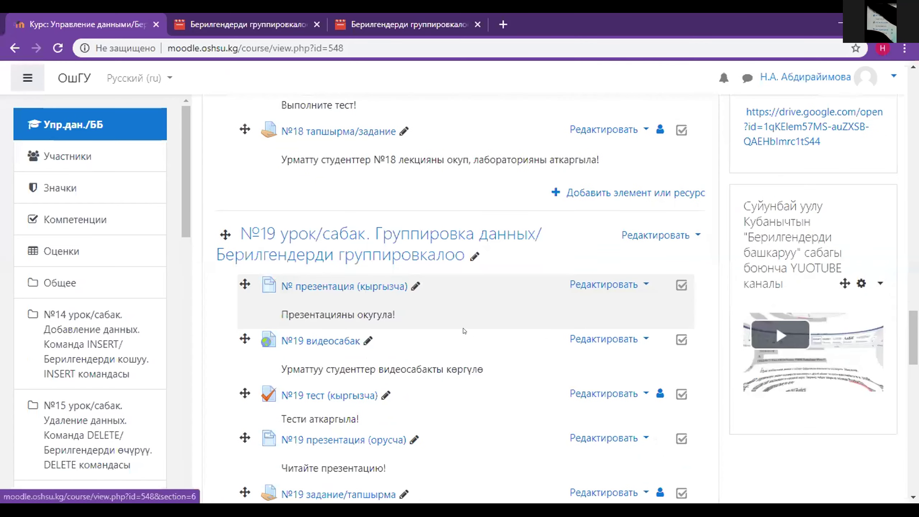
scroll(464, 331, down, 3)
scroll(465, 331, down, 1)
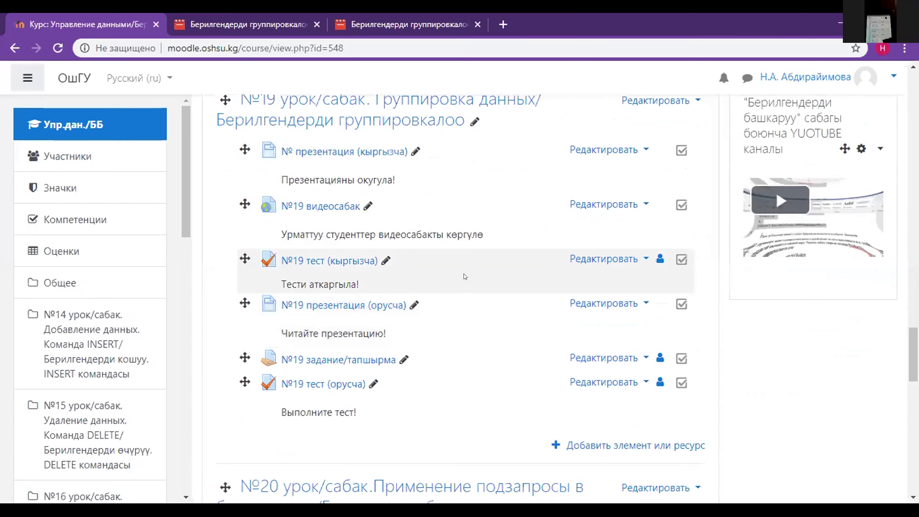
scroll(477, 243, down, 4)
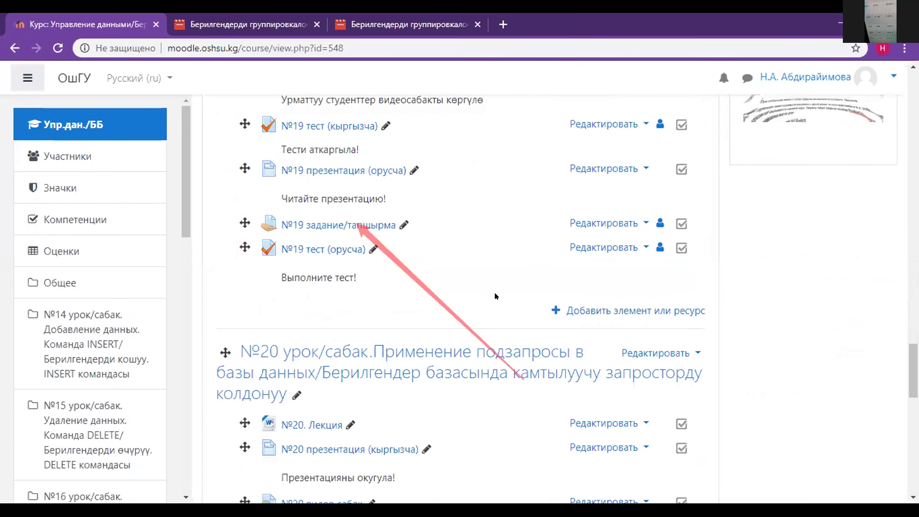
scroll(496, 294, down, 2)
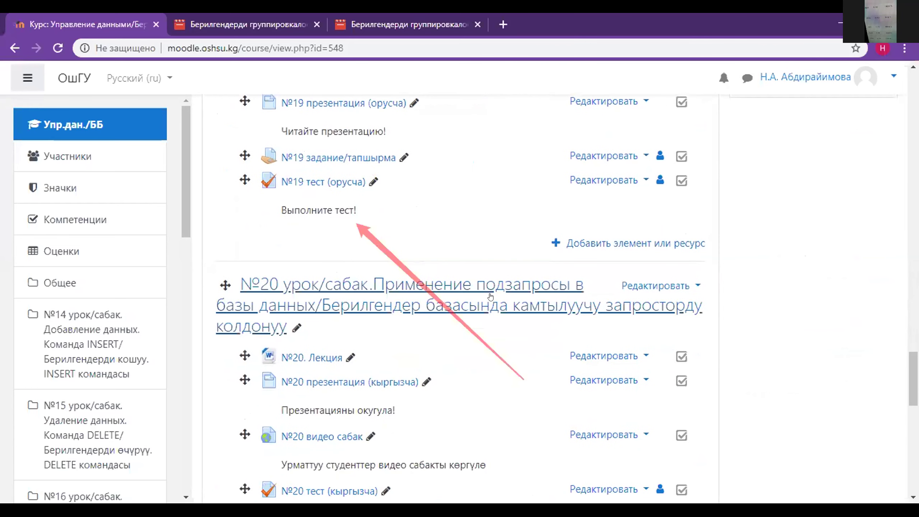
scroll(491, 297, down, 1)
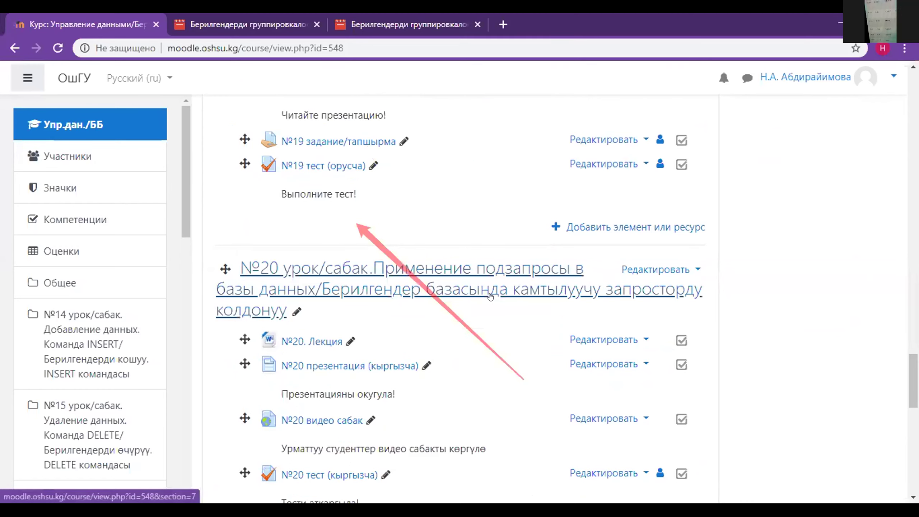
scroll(491, 297, down, 7)
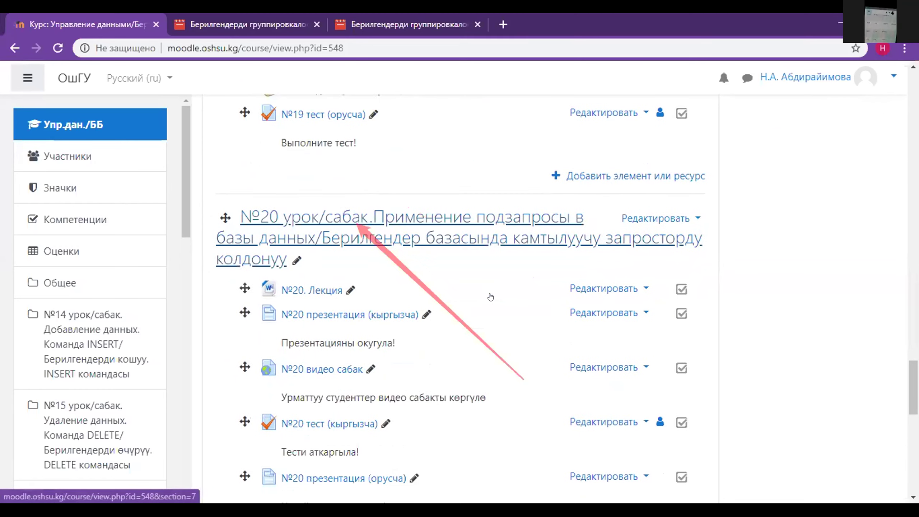
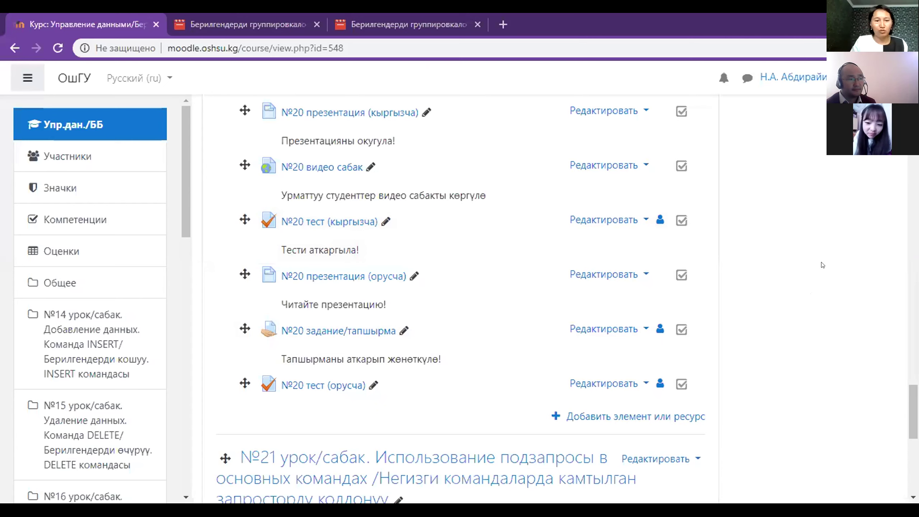
Go back through lessons №19 and №18 to lesson №17 and review its lectures, tests and assignments
scroll(823, 289, up, 3)
scroll(823, 265, up, 8)
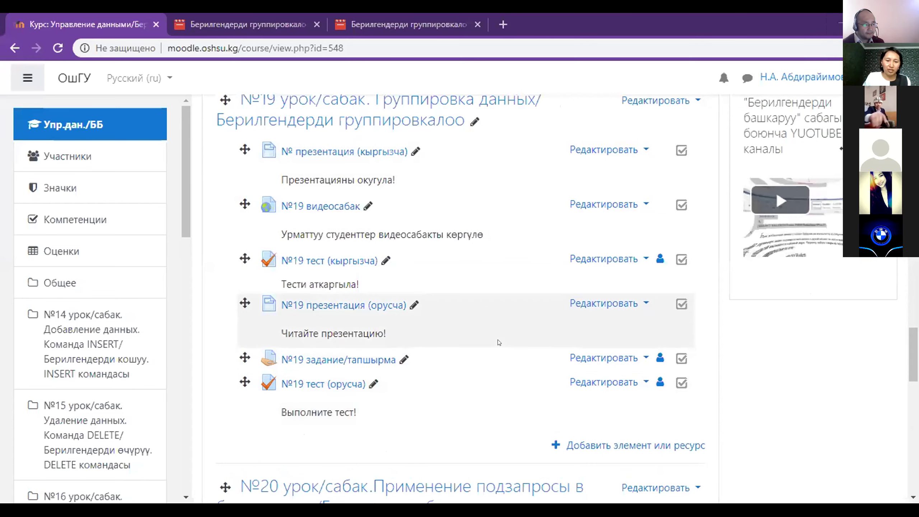
scroll(500, 331, up, 1)
scroll(500, 328, up, 9)
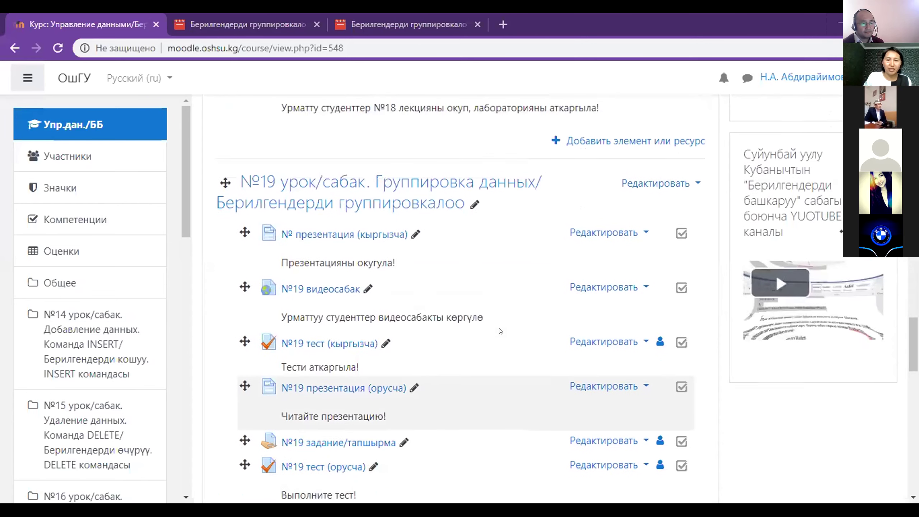
scroll(500, 331, up, 14)
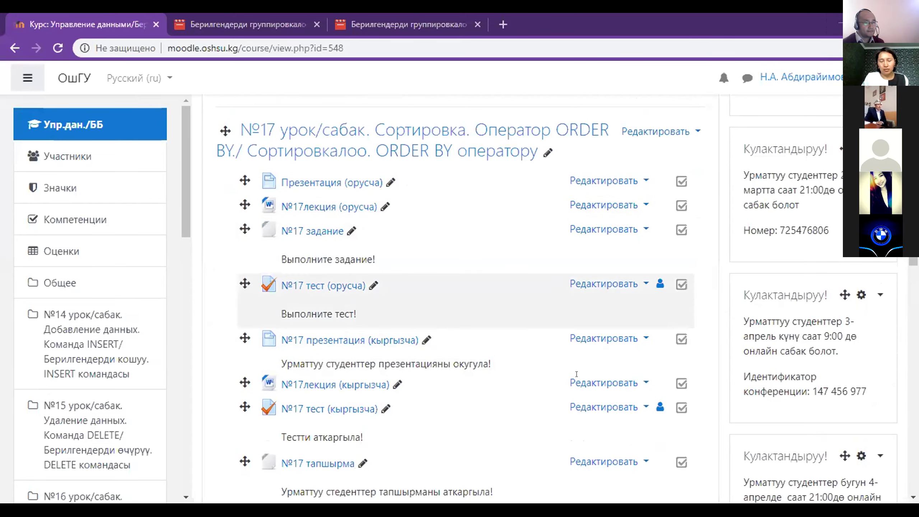
scroll(529, 364, down, 2)
scroll(528, 363, down, 2)
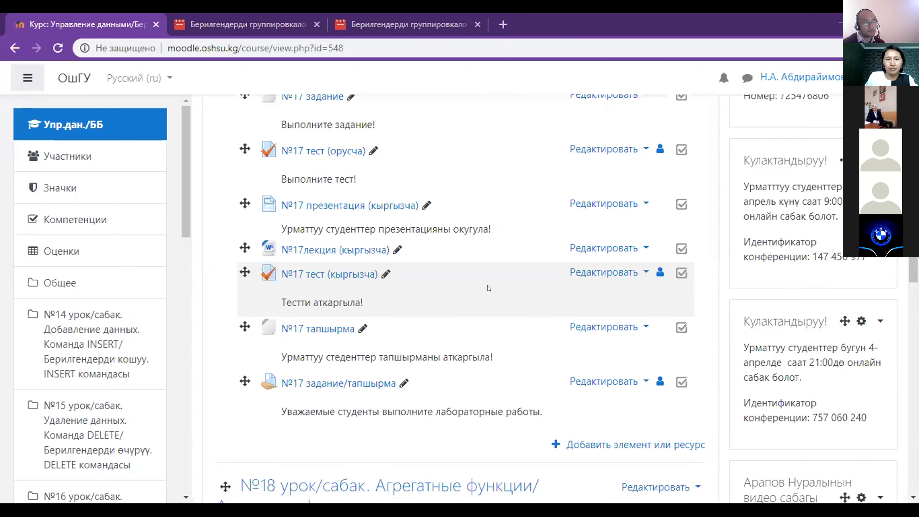
scroll(488, 288, up, 3)
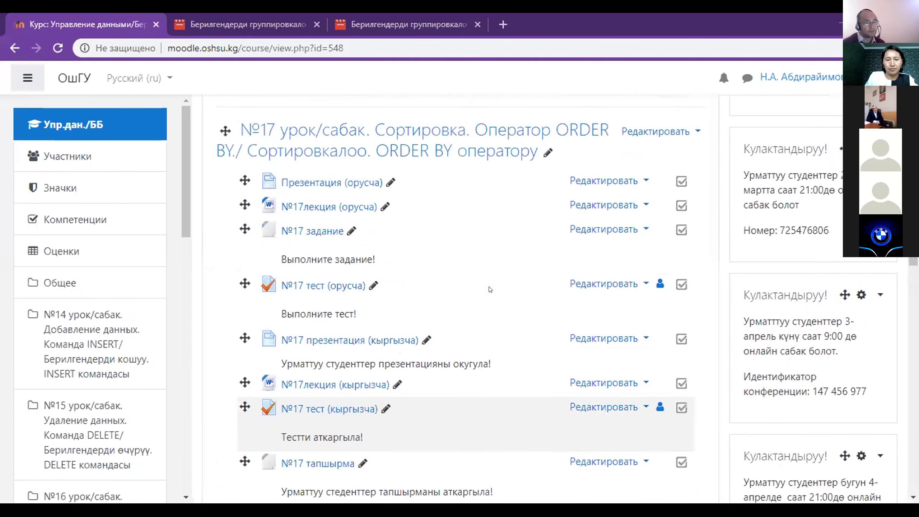
Return to lesson №20 on subqueries and examine its lecture, presentations, video lesson, tests and assignment
scroll(492, 288, down, 15)
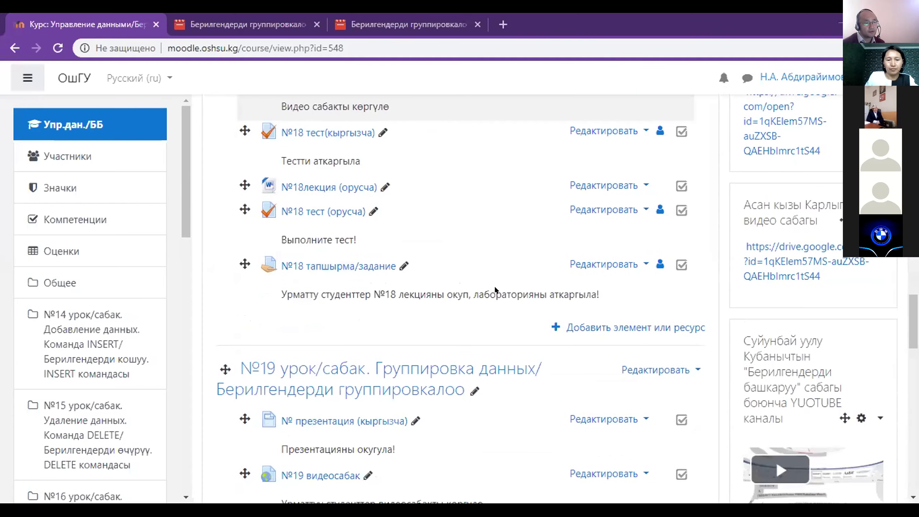
scroll(494, 288, down, 15)
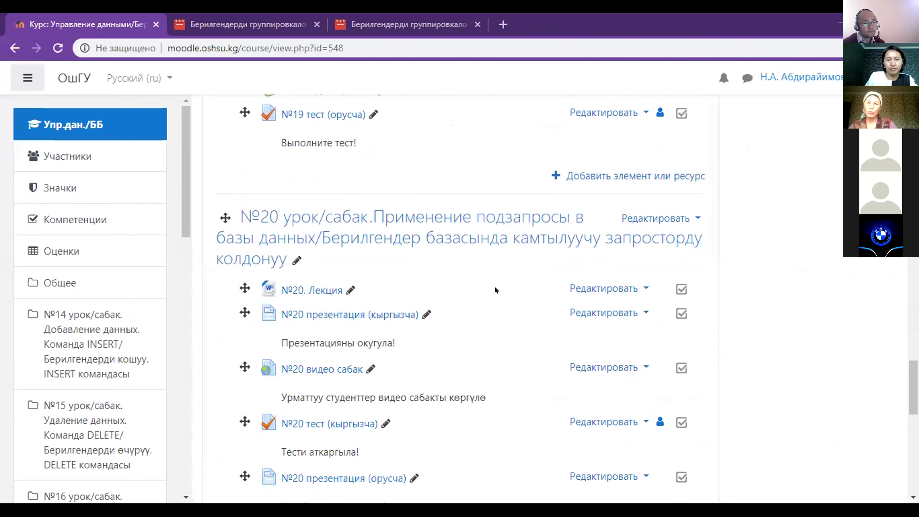
scroll(496, 288, down, 1)
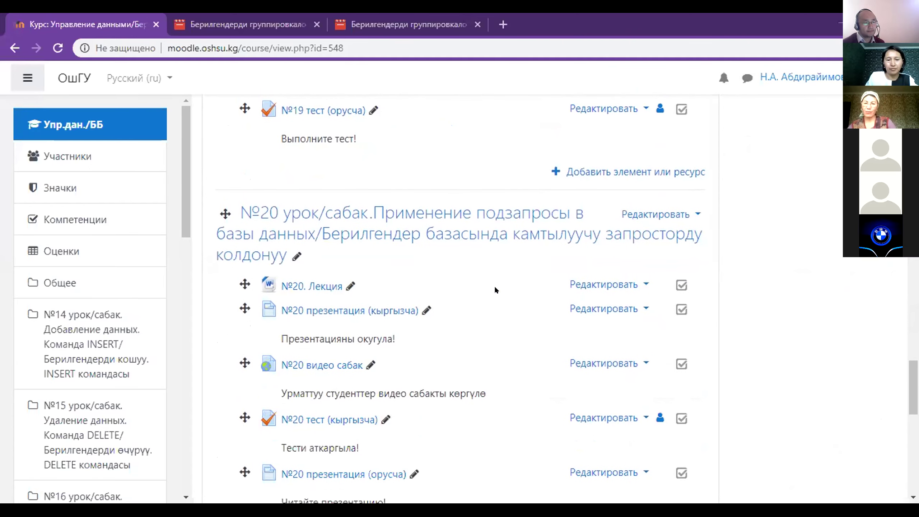
scroll(495, 288, down, 4)
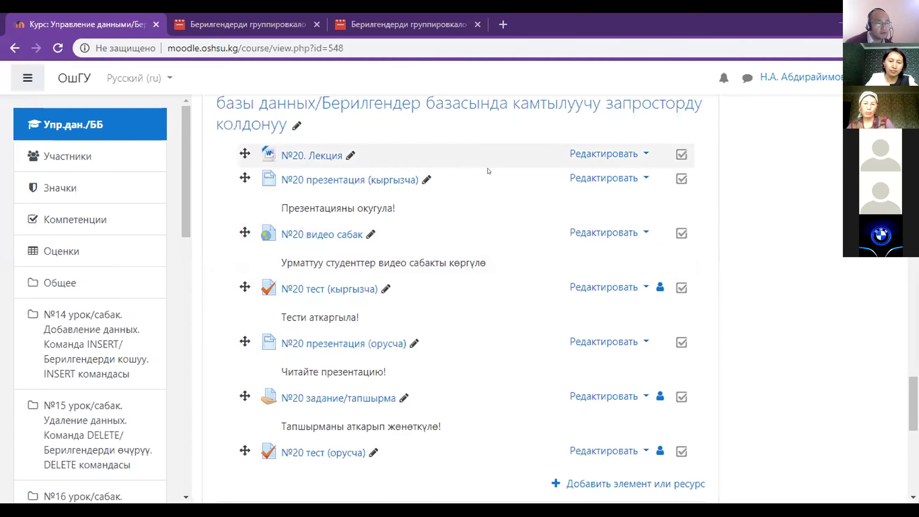
scroll(445, 233, up, 2)
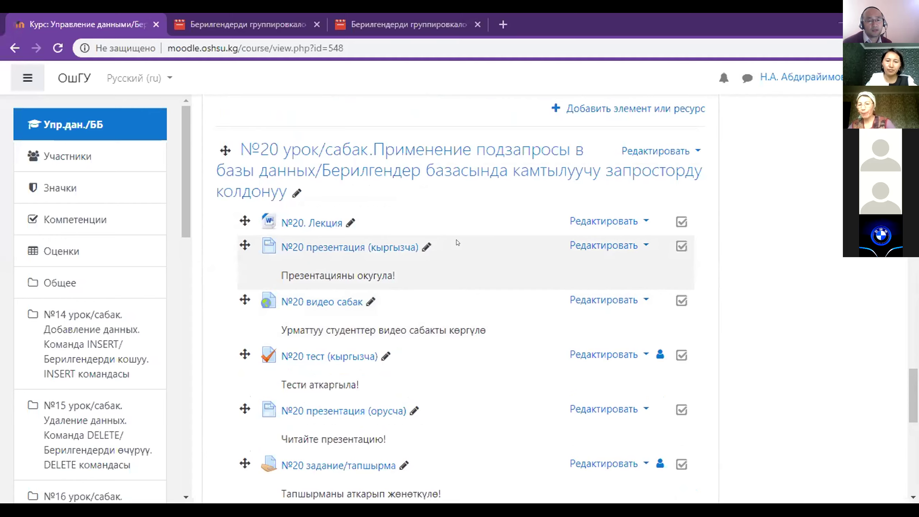
scroll(456, 243, down, 2)
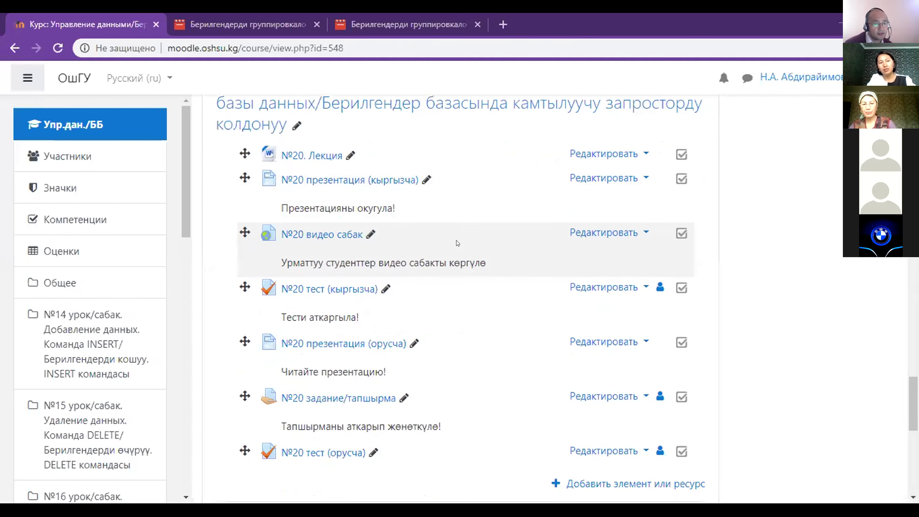
scroll(457, 243, down, 2)
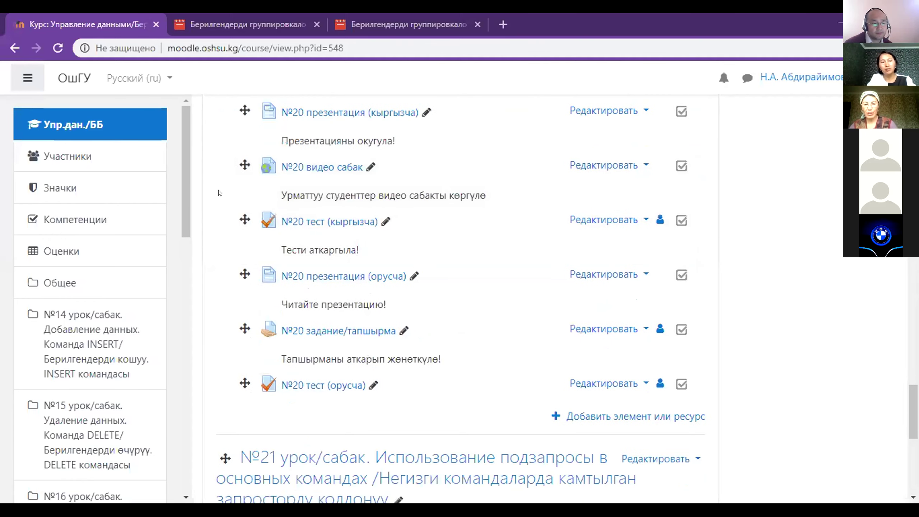
Review the lesson №20 materials and briefly show the already opened data-grouping video lesson before returning to the course
scroll(475, 223, up, 4)
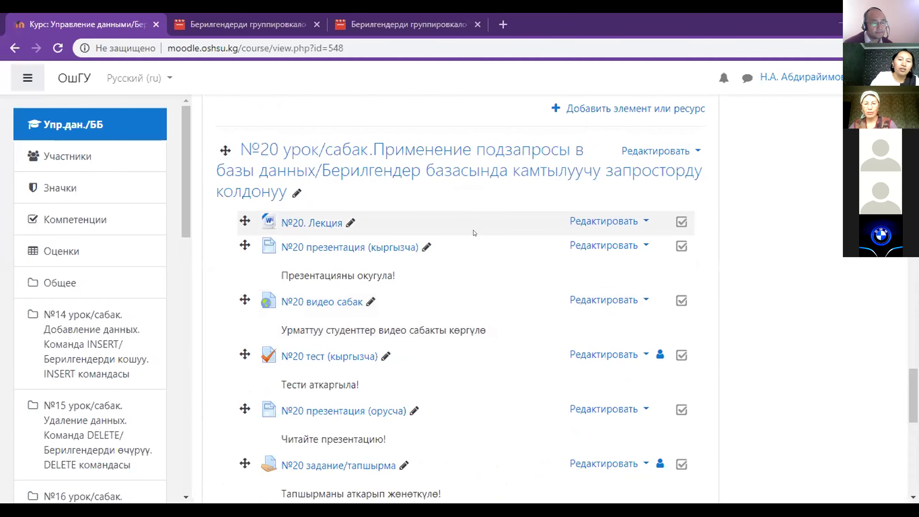
scroll(435, 254, down, 4)
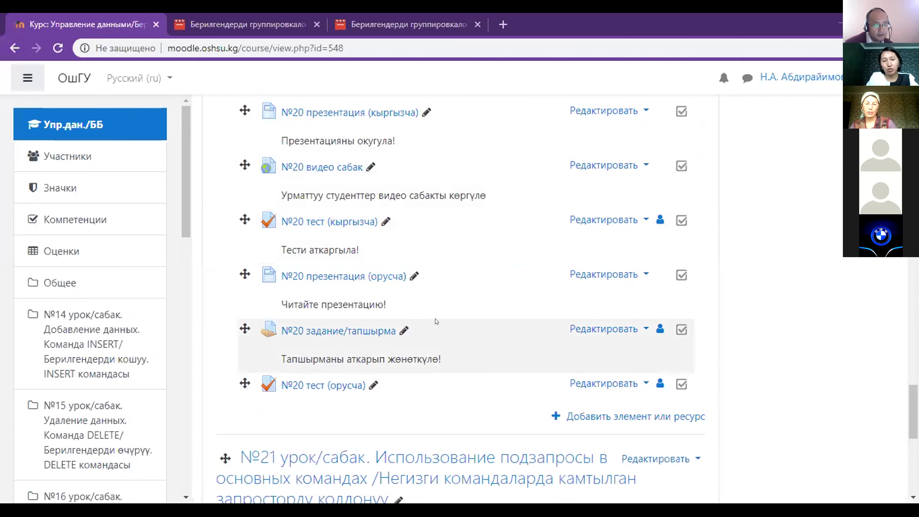
scroll(441, 318, up, 5)
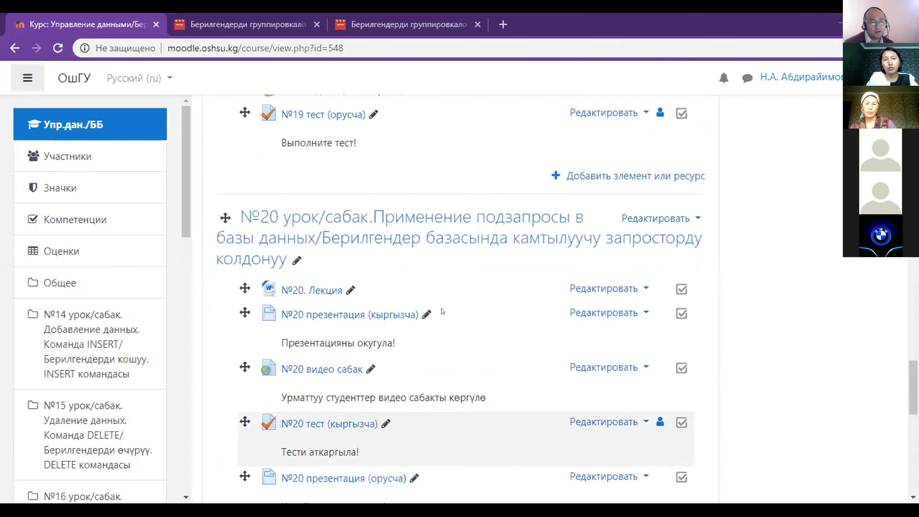
click(401, 20)
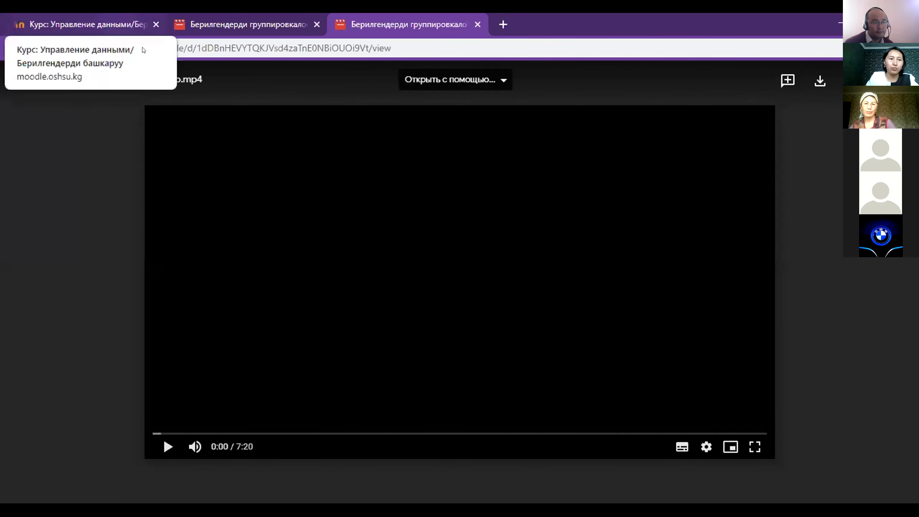
click(141, 24)
Return to lesson №18 on aggregate functions and open its assignment "№18 тапшырма/задание" to view the grading summary
scroll(466, 235, down, 5)
scroll(466, 236, down, 8)
scroll(466, 233, up, 13)
scroll(466, 234, up, 10)
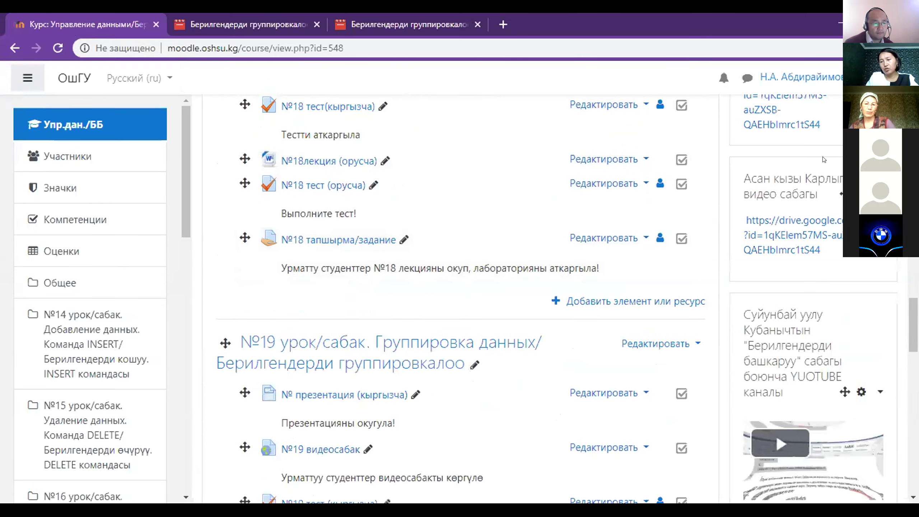
scroll(823, 159, up, 4)
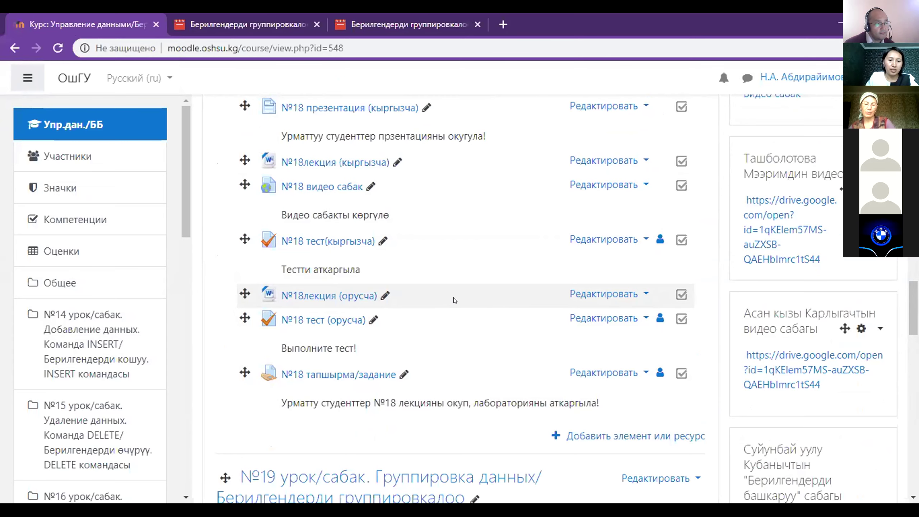
scroll(454, 298, down, 4)
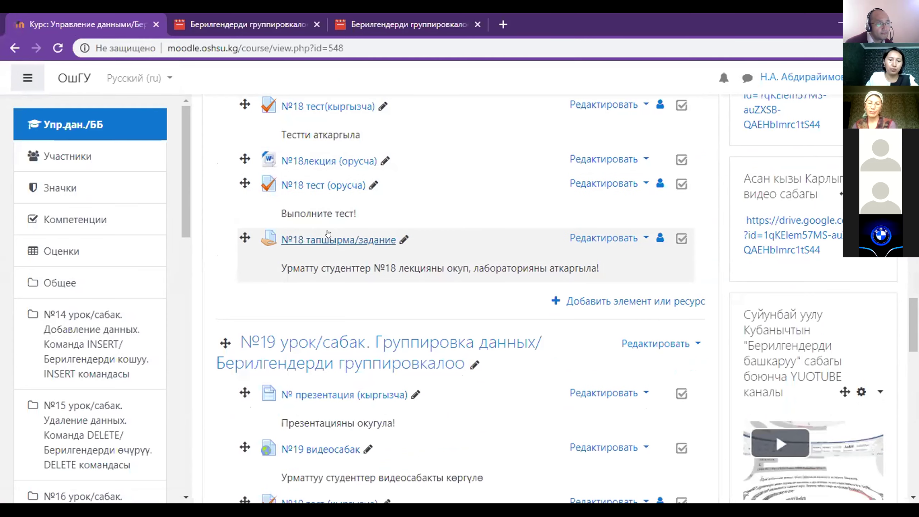
click(307, 241)
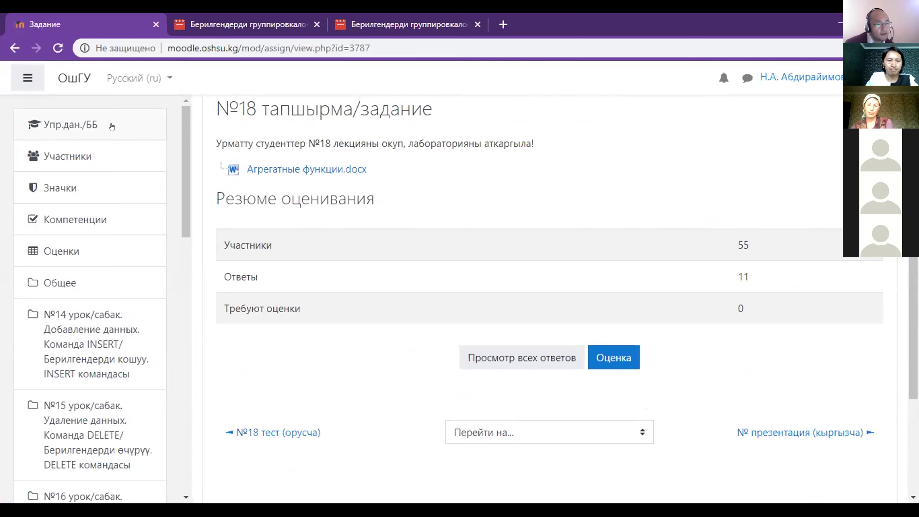
Return to the full course page and review the syllabus, work programme and materials of lessons №14 to №16
click(93, 124)
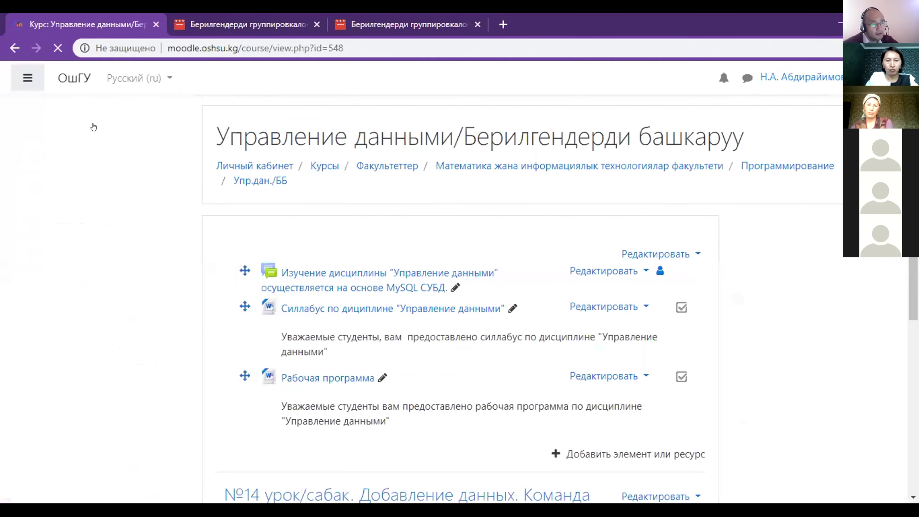
scroll(454, 229, down, 2)
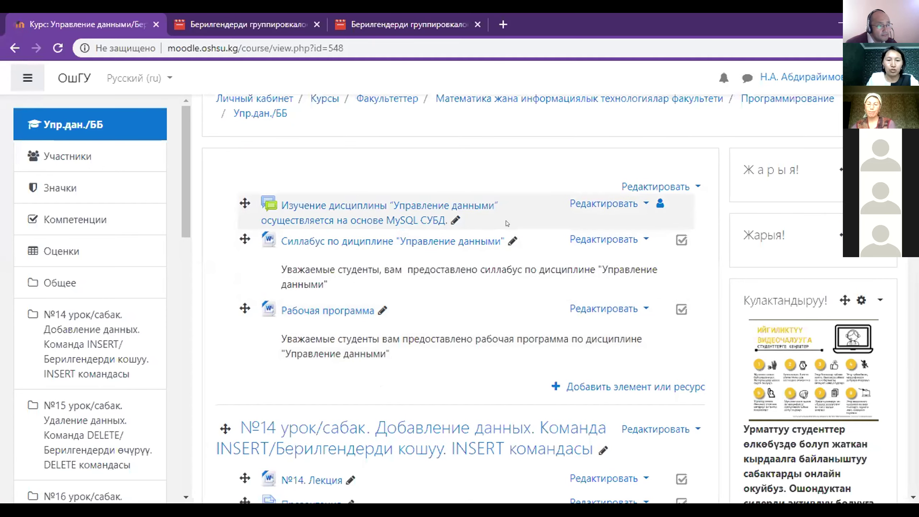
scroll(499, 221, down, 3)
scroll(499, 221, down, 6)
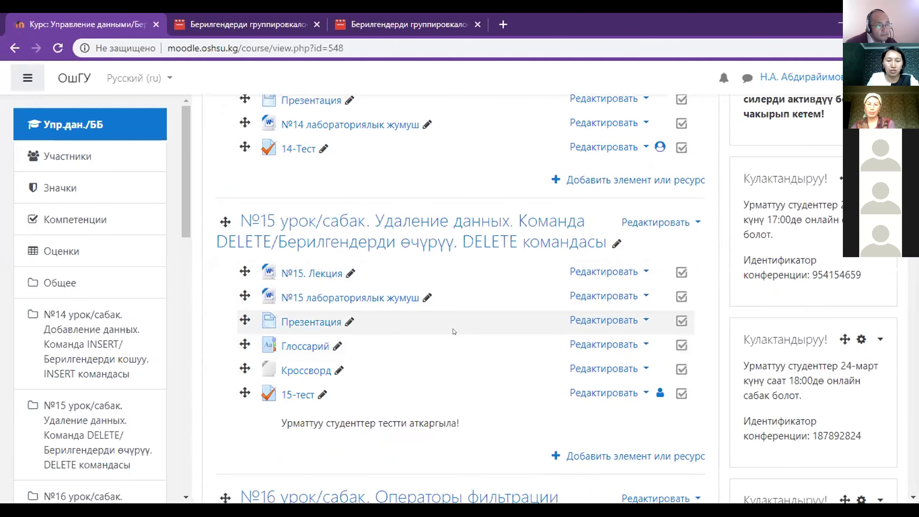
scroll(452, 329, down, 7)
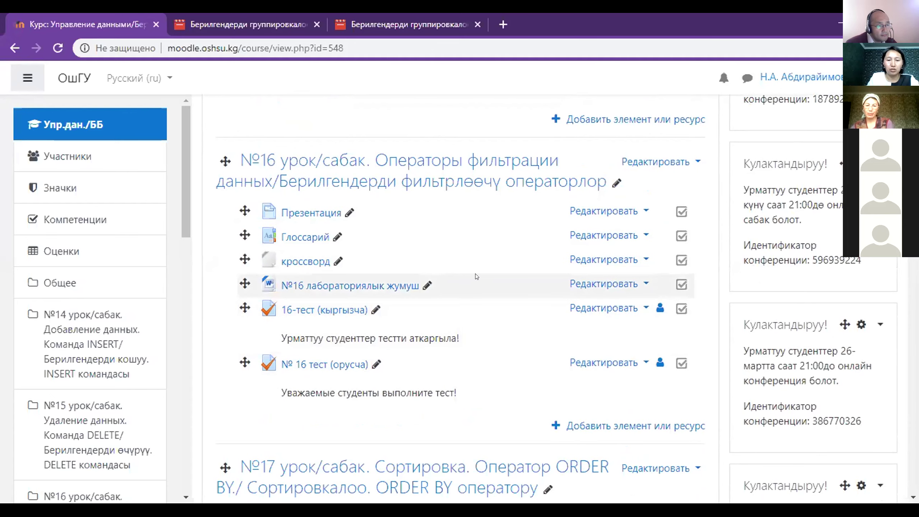
scroll(476, 276, down, 3)
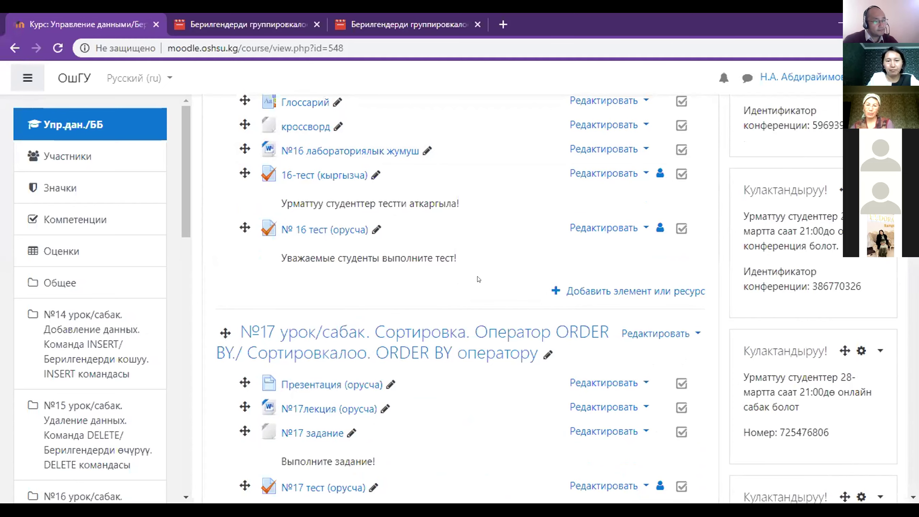
scroll(478, 278, up, 4)
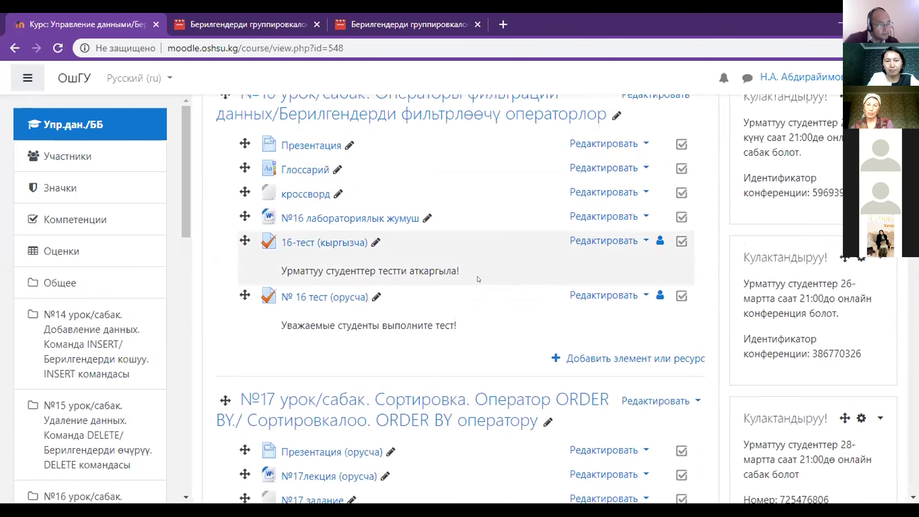
Look through the presentations, lectures, video lessons, tests and assignments of lessons №17 to №20
scroll(478, 278, down, 20)
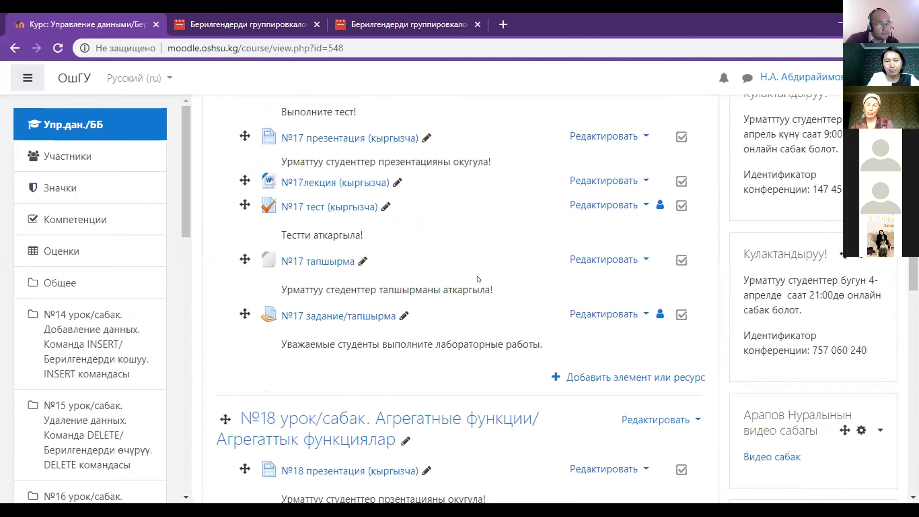
scroll(478, 278, down, 9)
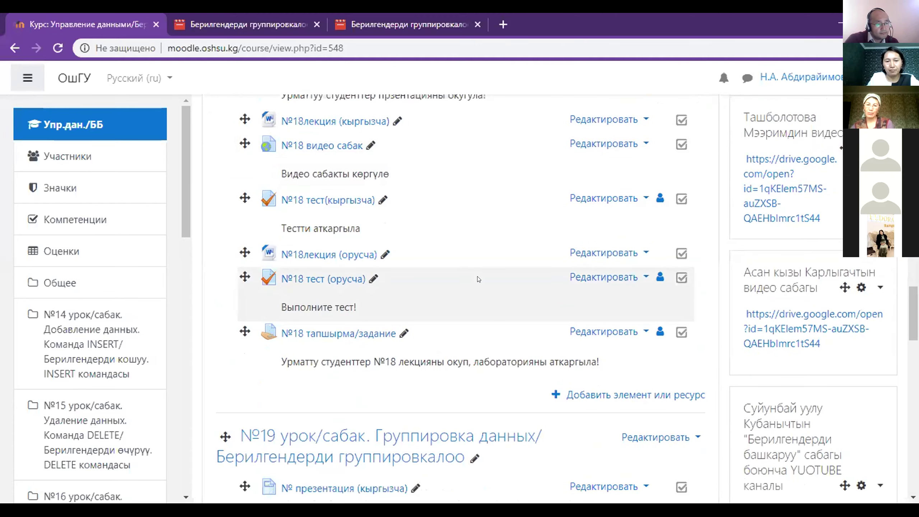
scroll(478, 278, down, 1)
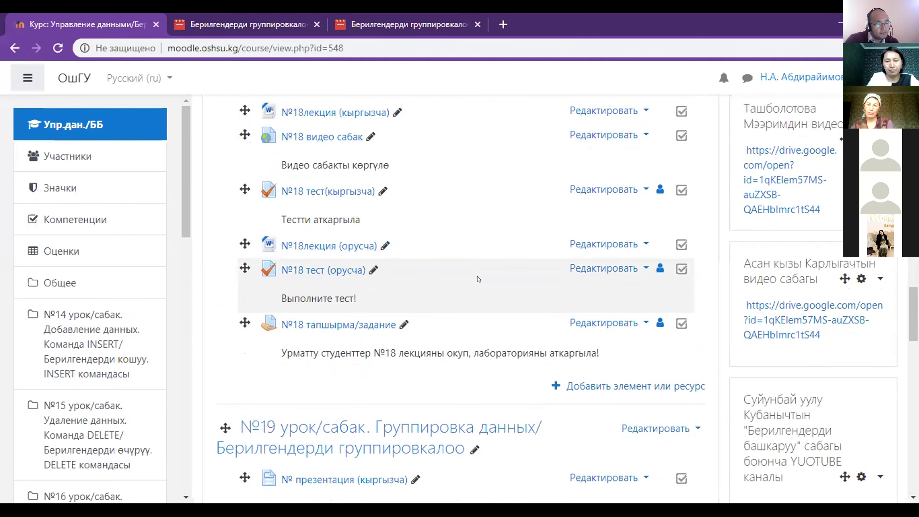
scroll(478, 279, down, 9)
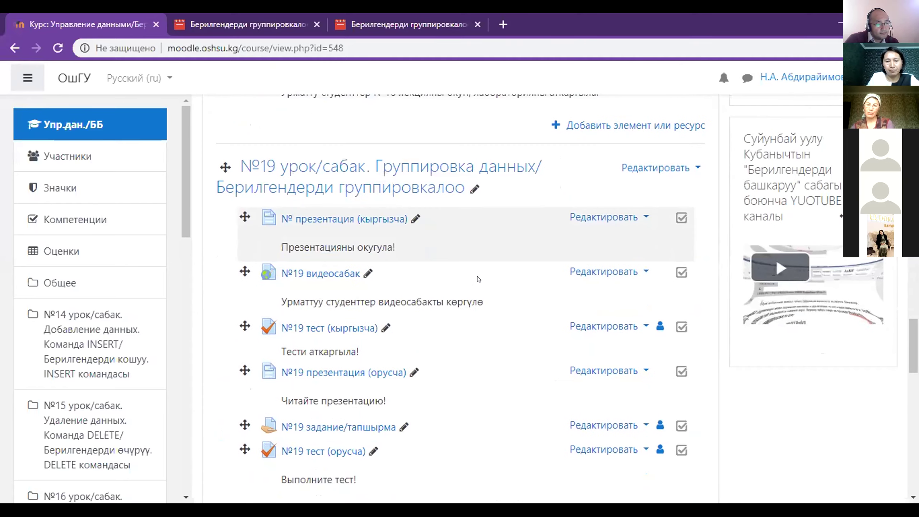
scroll(478, 278, down, 7)
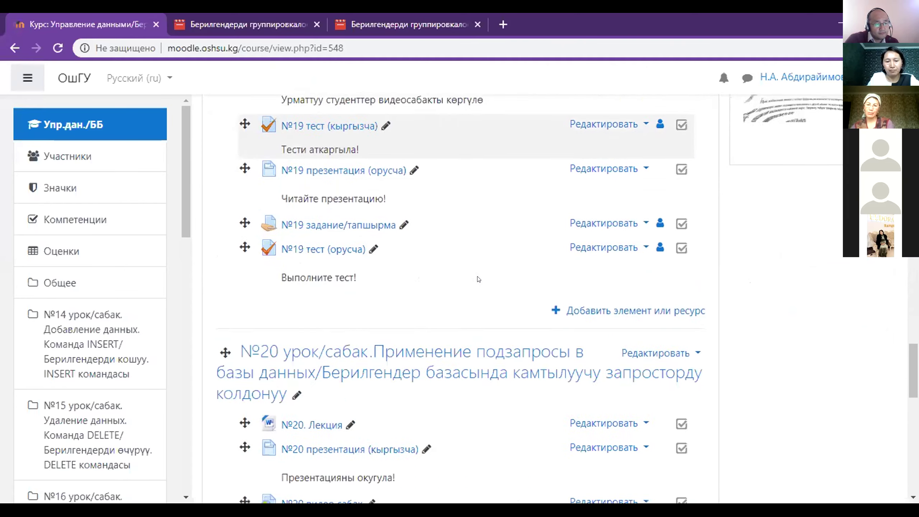
scroll(478, 279, down, 12)
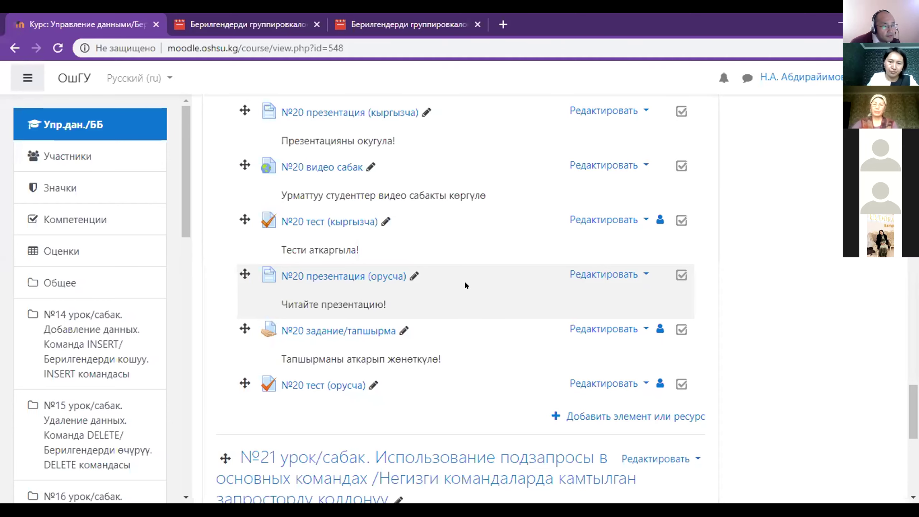
Go back through the course lessons from №20 on subqueries up to №14 on the INSERT command
scroll(507, 284, up, 2)
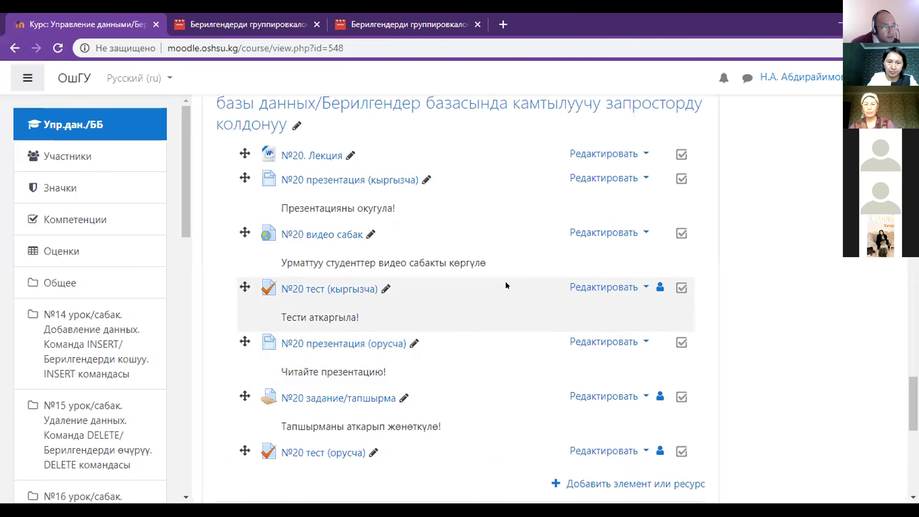
scroll(501, 286, up, 8)
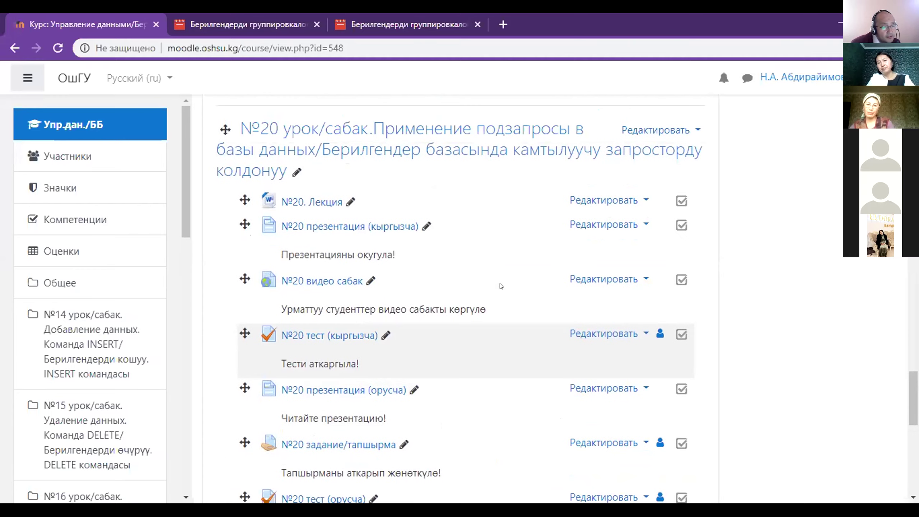
scroll(501, 287, up, 15)
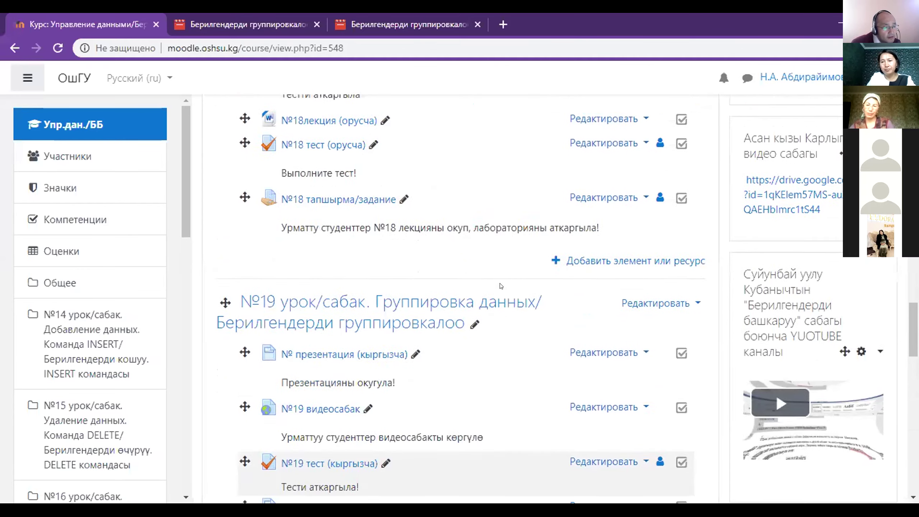
scroll(500, 286, up, 10)
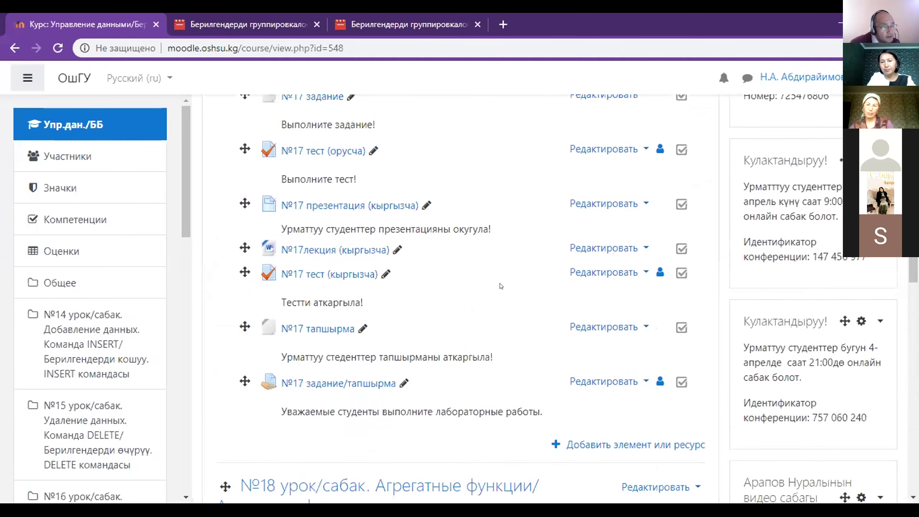
scroll(500, 287, up, 8)
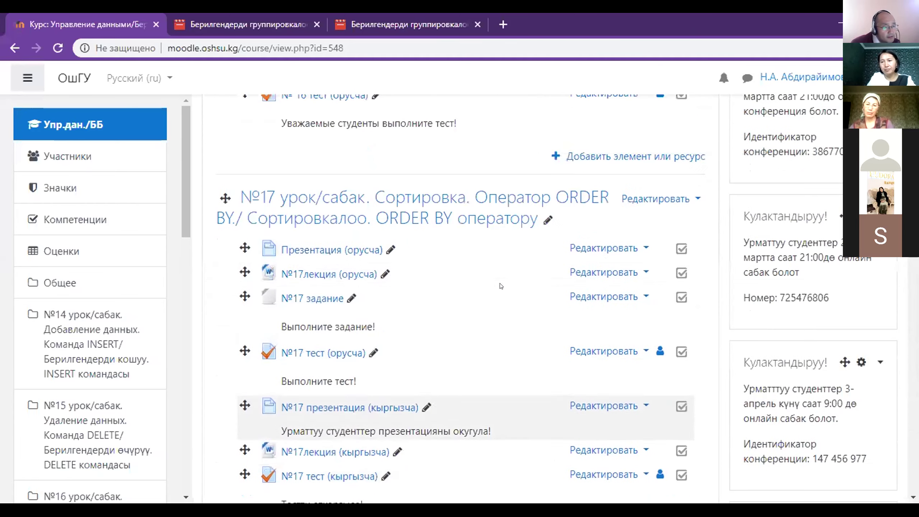
scroll(501, 287, up, 4)
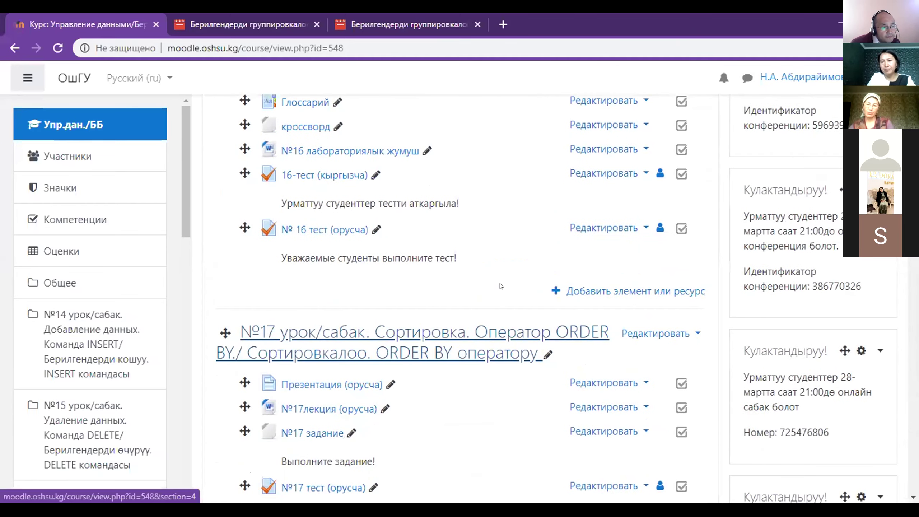
scroll(501, 286, up, 2)
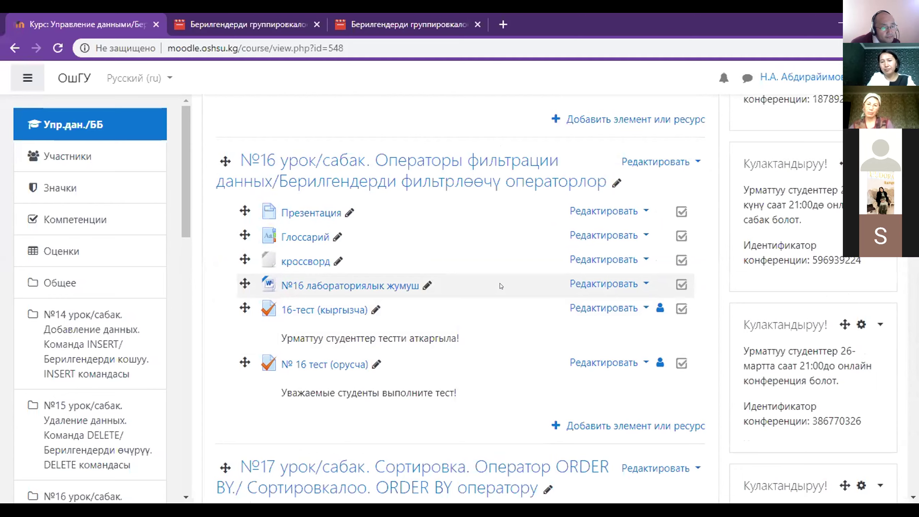
scroll(500, 286, up, 8)
scroll(501, 287, up, 7)
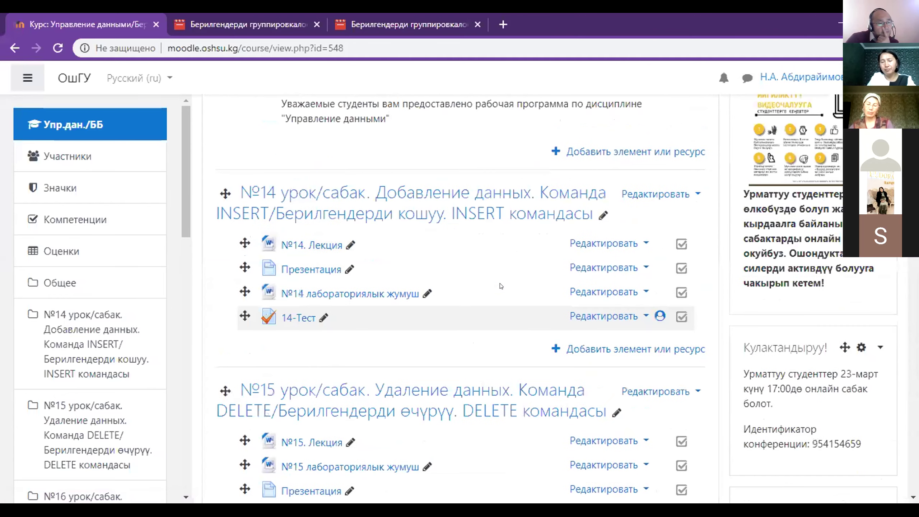
scroll(501, 286, up, 1)
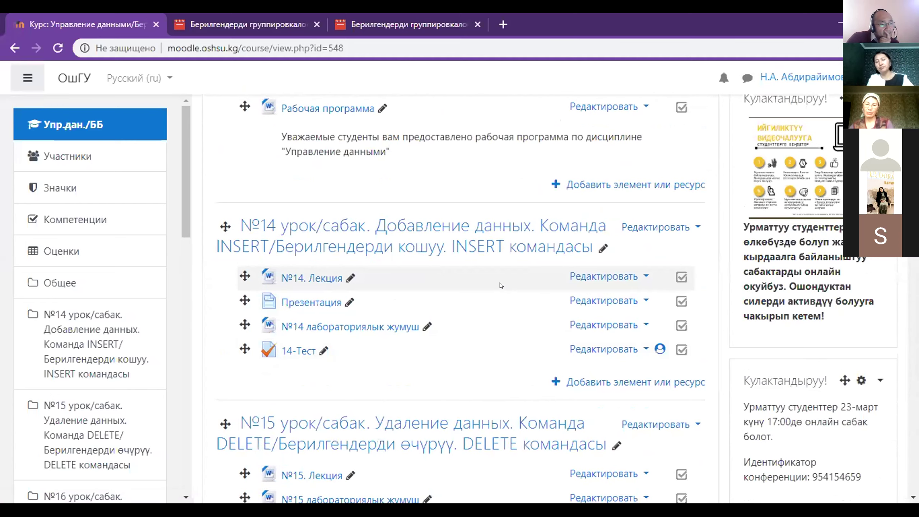
Pass through lessons №15 to №17 and examine the lectures, tests, video lesson and assignment of lesson №18
scroll(500, 286, down, 12)
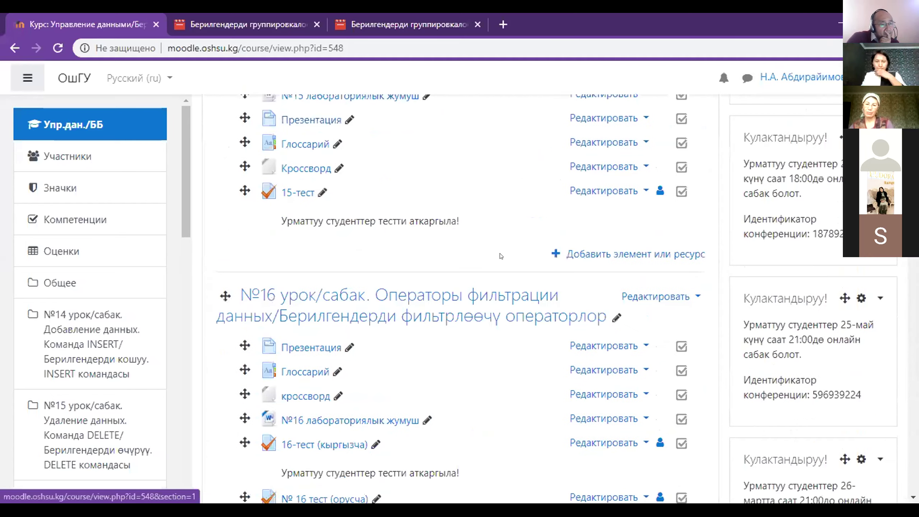
scroll(501, 255, down, 18)
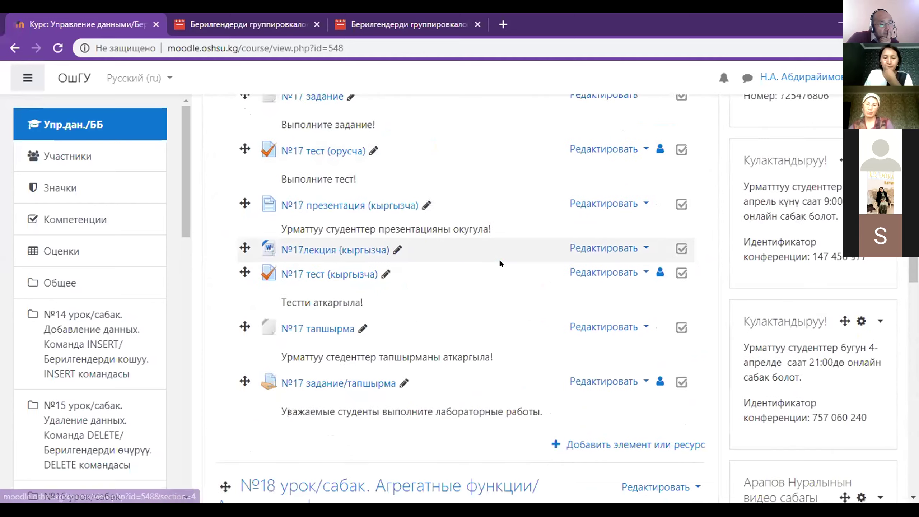
scroll(500, 262, down, 6)
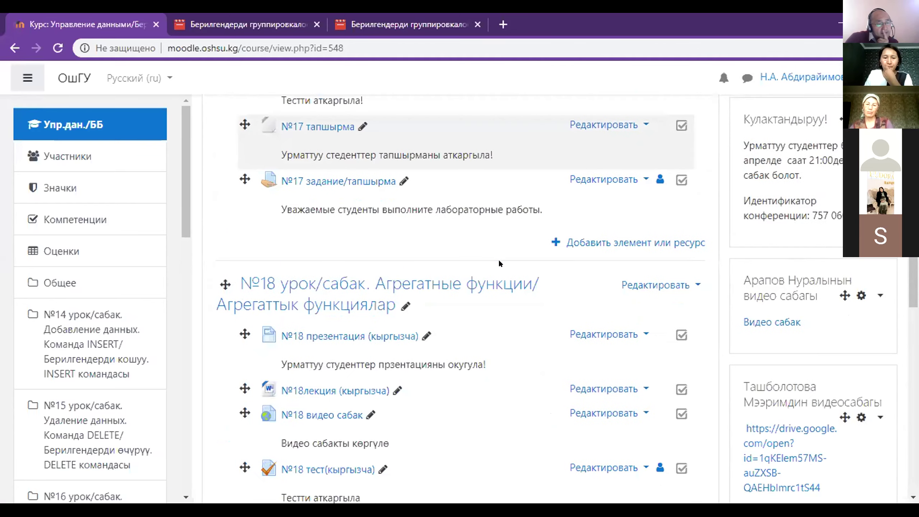
scroll(500, 263, down, 6)
scroll(499, 263, down, 2)
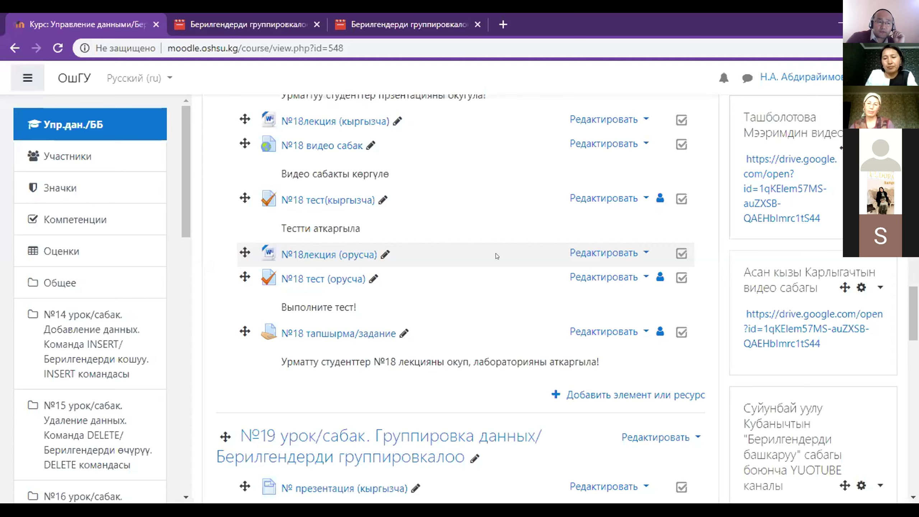
scroll(496, 256, up, 2)
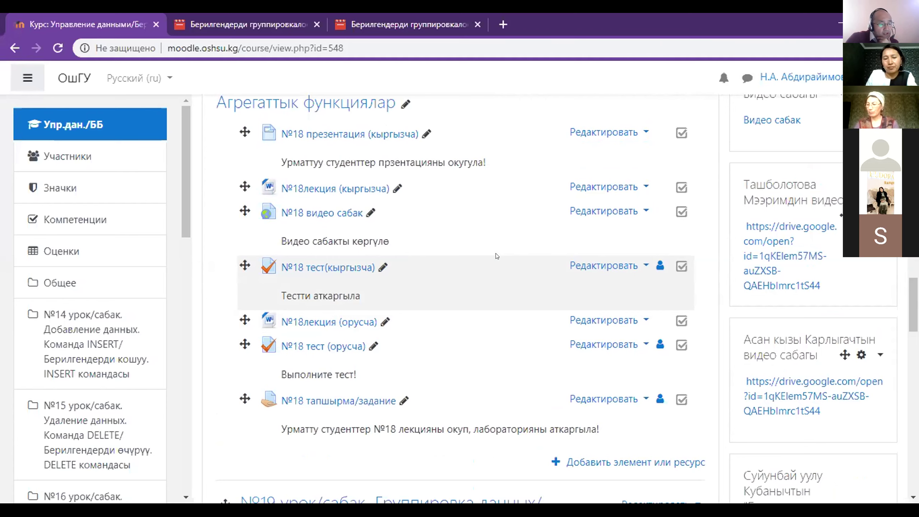
scroll(496, 256, down, 3)
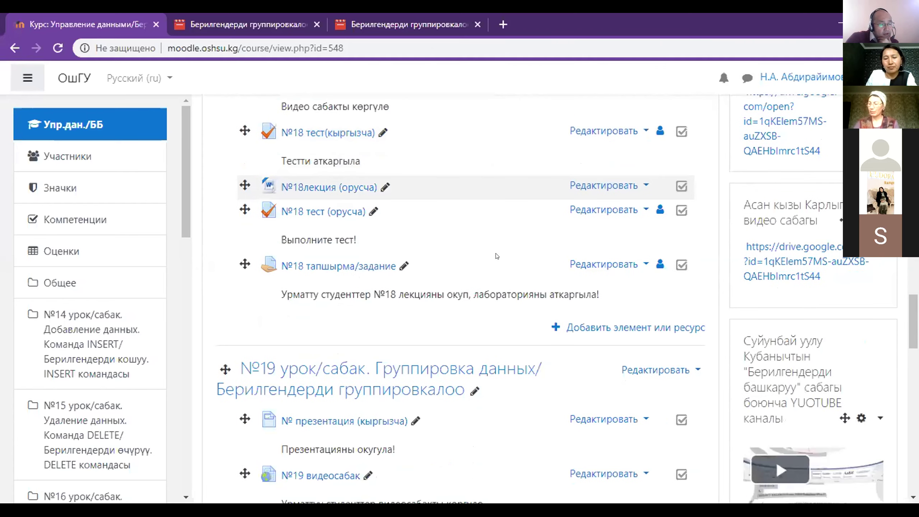
Look through the presentations, video lessons, tests and assignments of lessons №19 and №20 with the course navigation hidden
scroll(497, 256, down, 3)
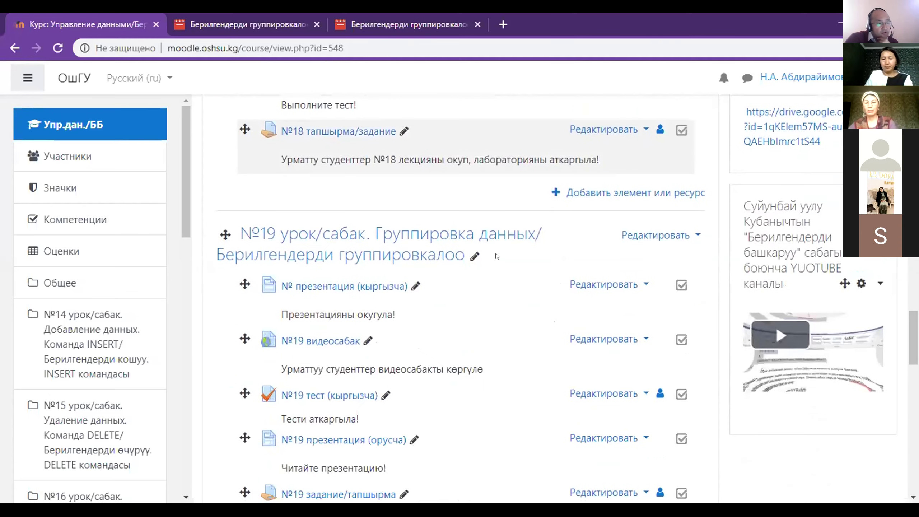
scroll(523, 321, down, 2)
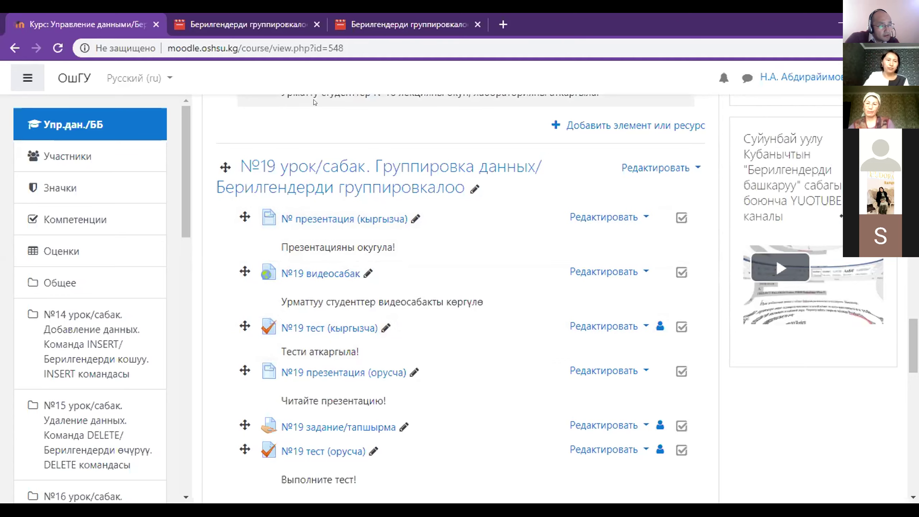
click(27, 76)
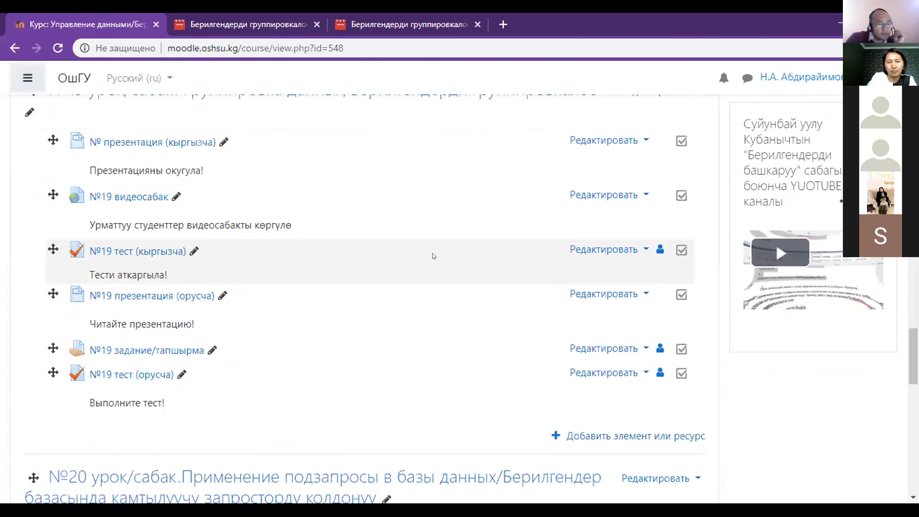
scroll(434, 256, down, 2)
scroll(434, 256, down, 5)
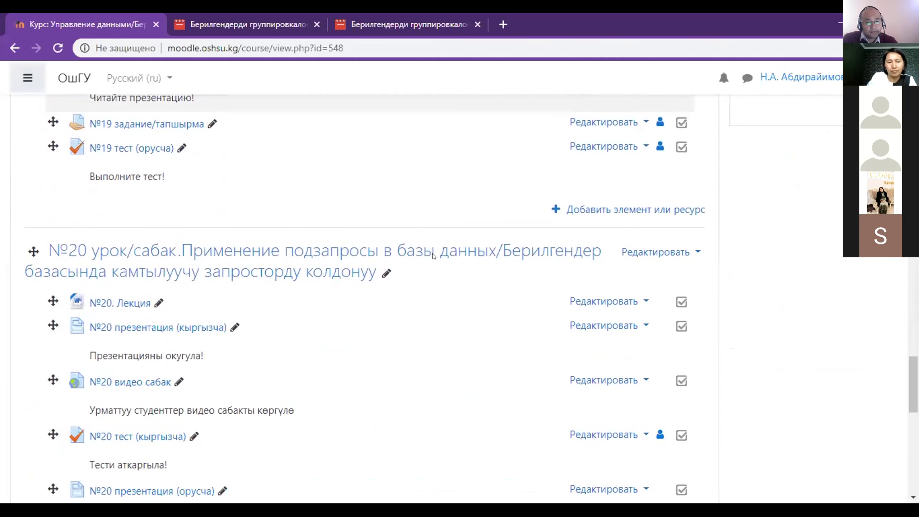
scroll(434, 256, down, 2)
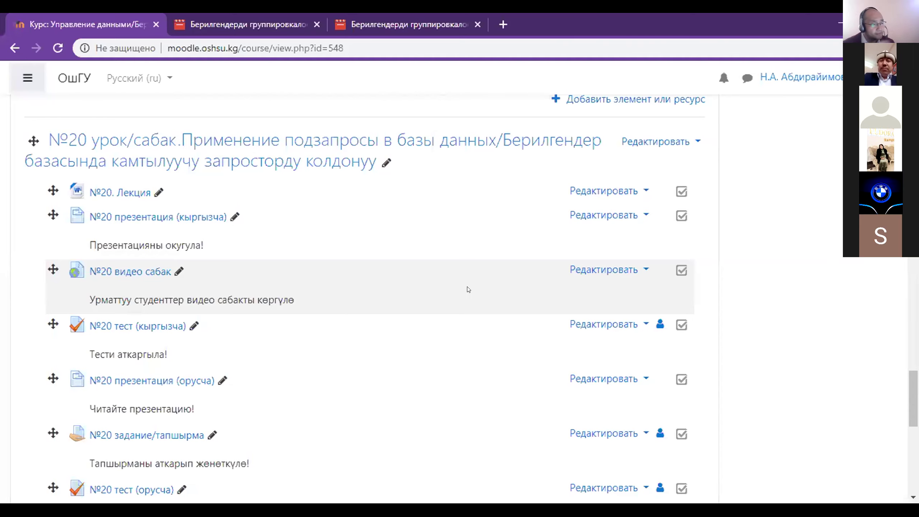
scroll(468, 288, down, 2)
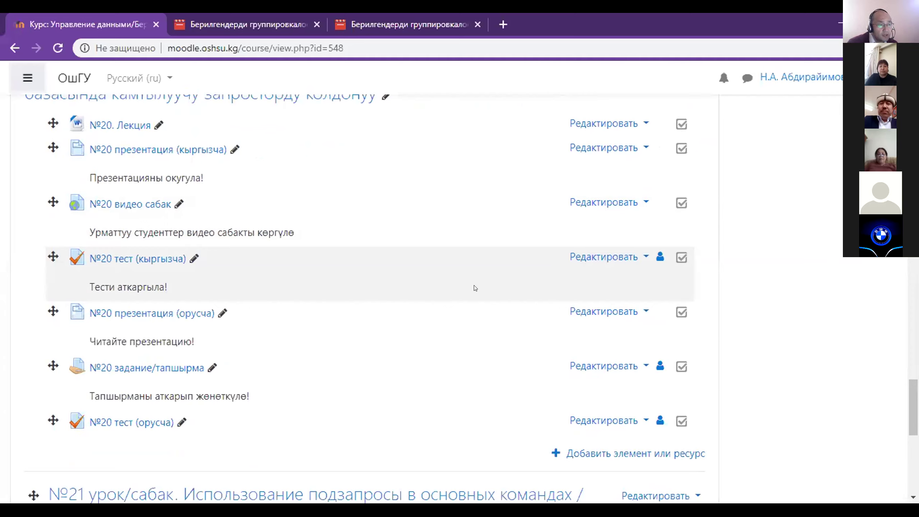
scroll(474, 287, up, 2)
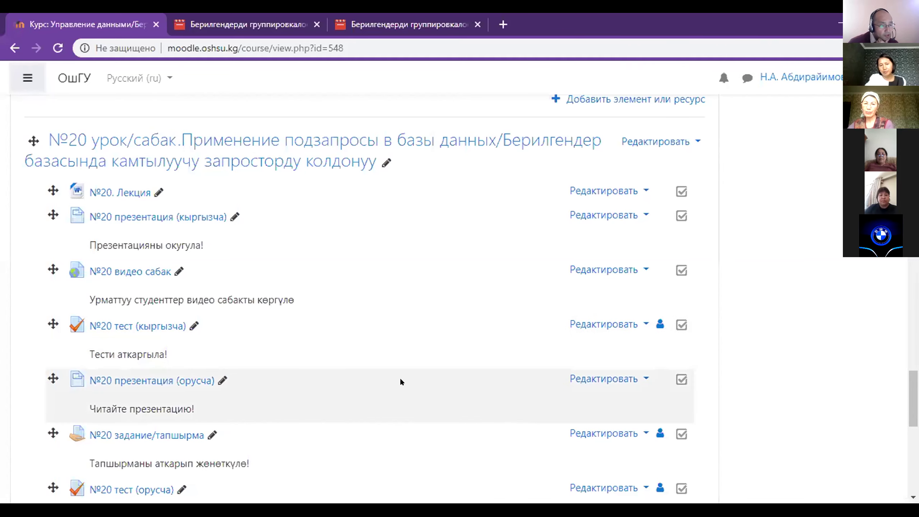
scroll(401, 380, down, 2)
scroll(400, 381, up, 2)
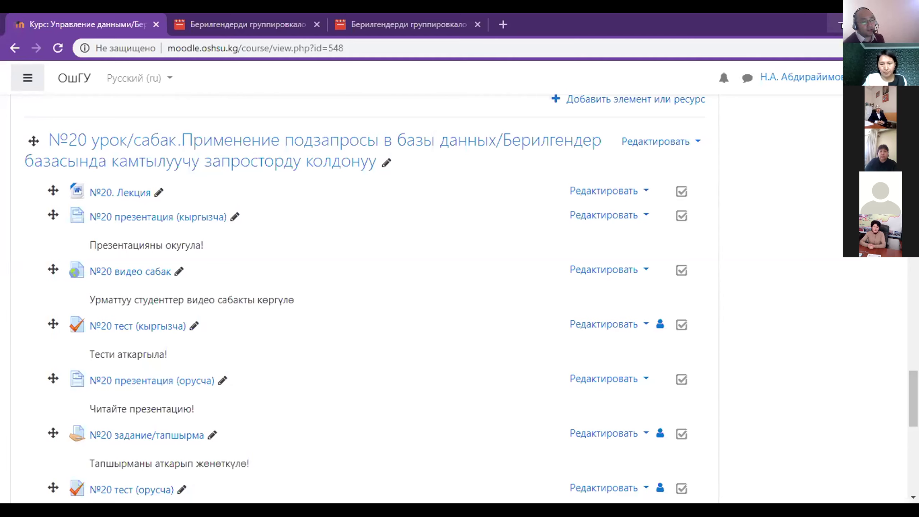
Switch to Hot Potatoes and open the JCross crossword editor
key(alt+Tab)
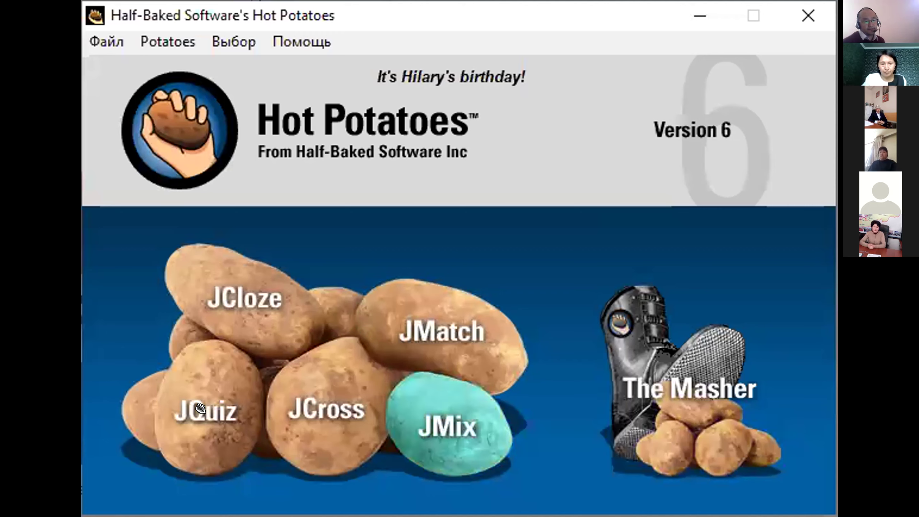
click(329, 420)
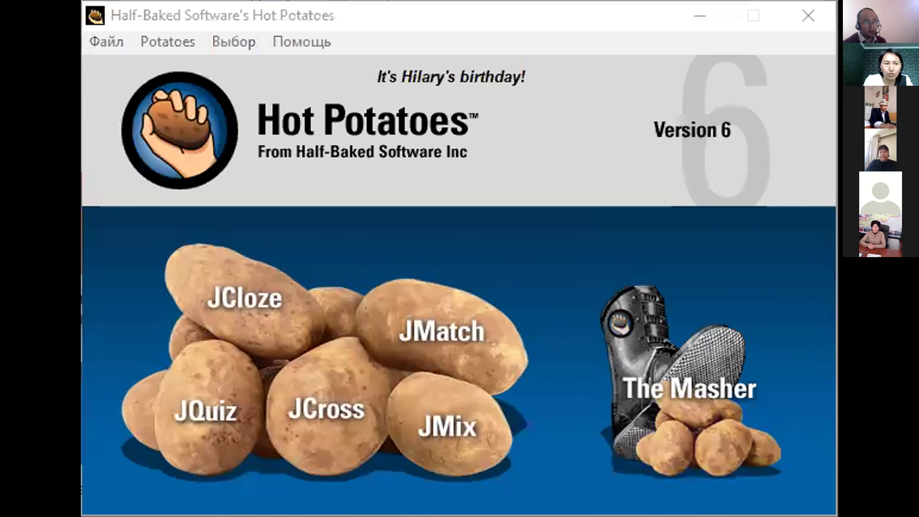
click(244, 301)
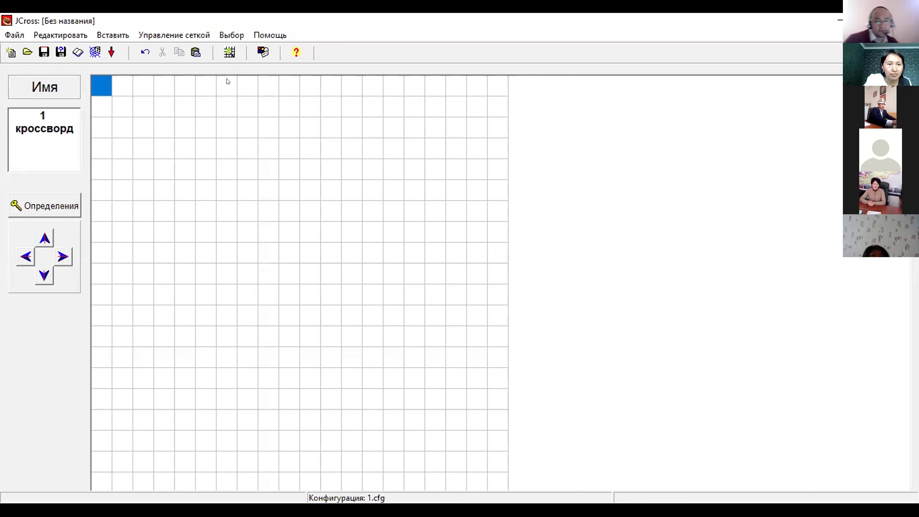
Enter Бишкек and Ташкент on separate lines as the words for automatically creating the crossword grid
click(230, 52)
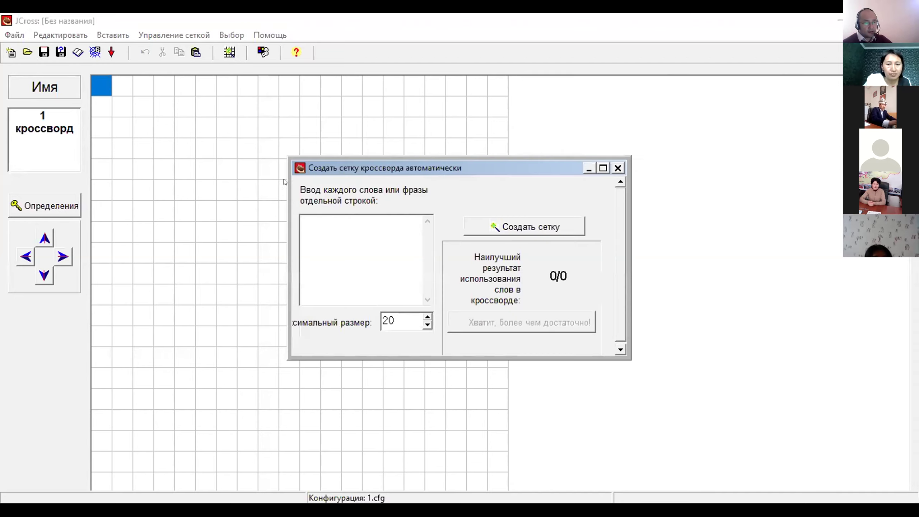
click(358, 220)
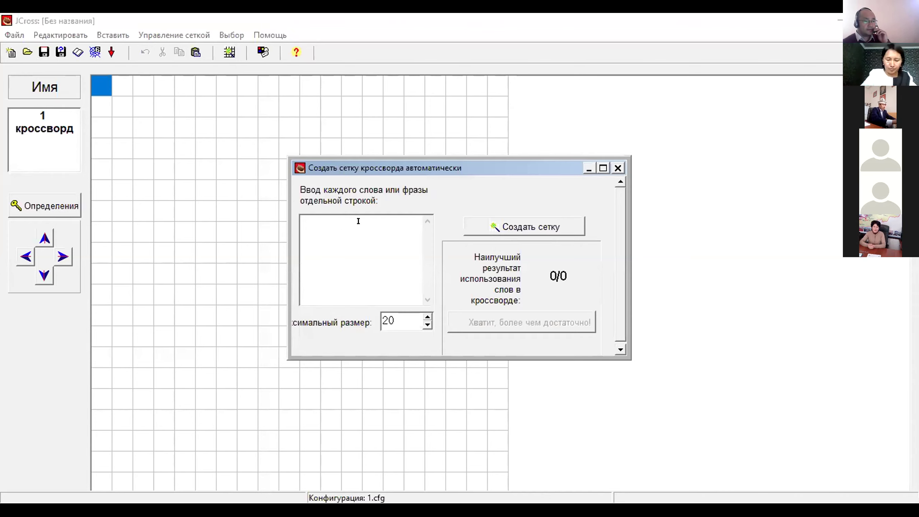
text(Бишкек)
key(Return)
text(Ташкент)
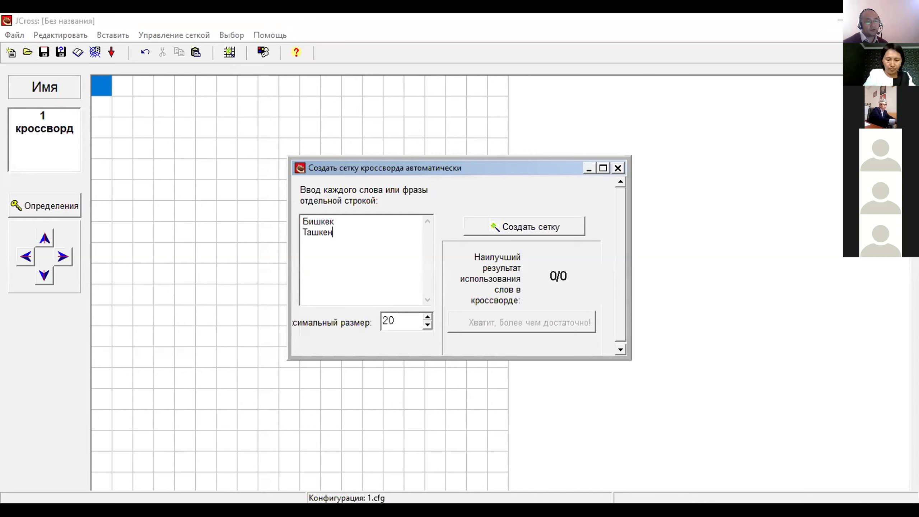
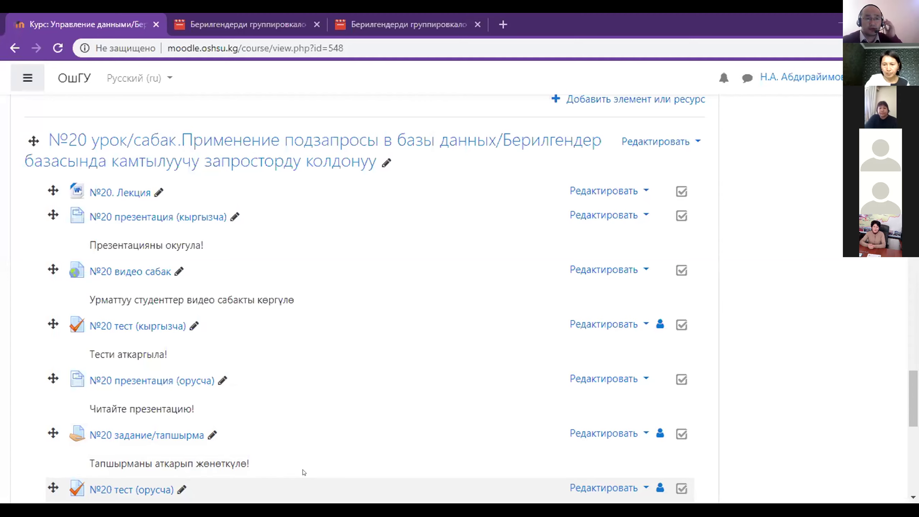
Return to the Moodle course, show its navigation again, open the grade report and look through the participants
click(25, 83)
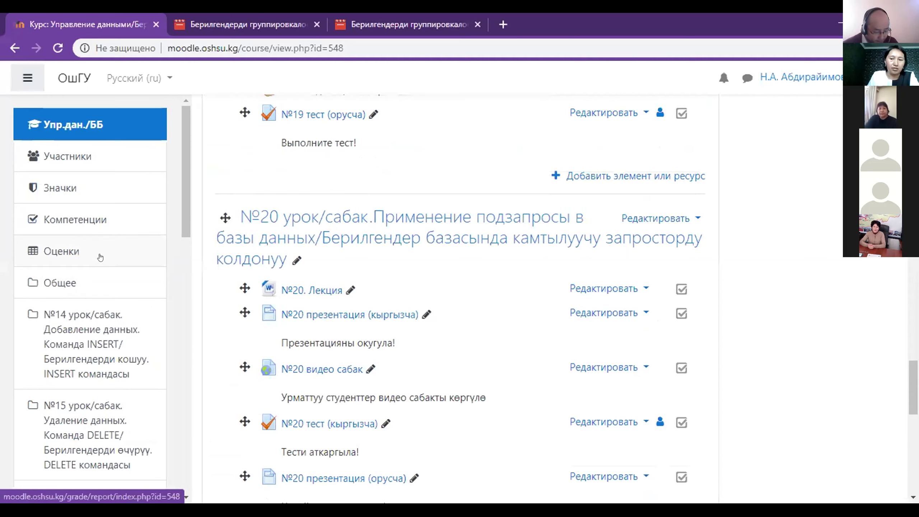
click(68, 246)
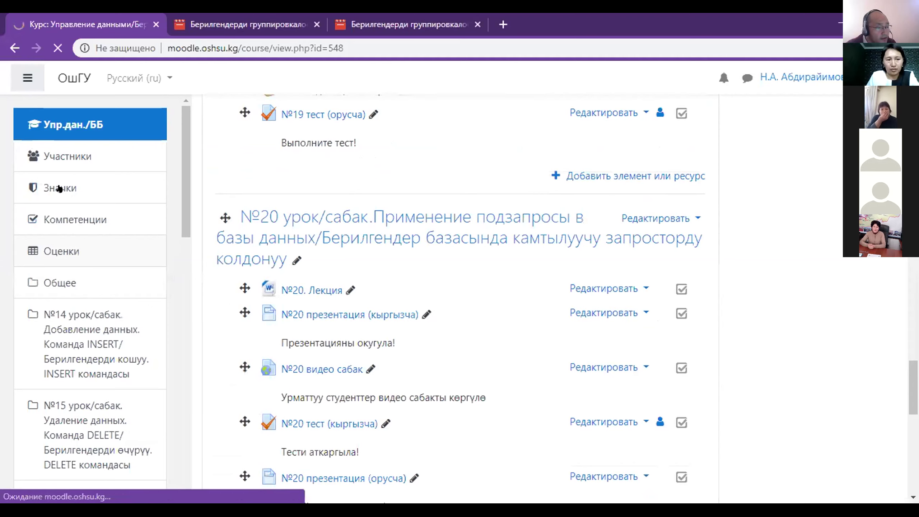
scroll(59, 175, down, 2)
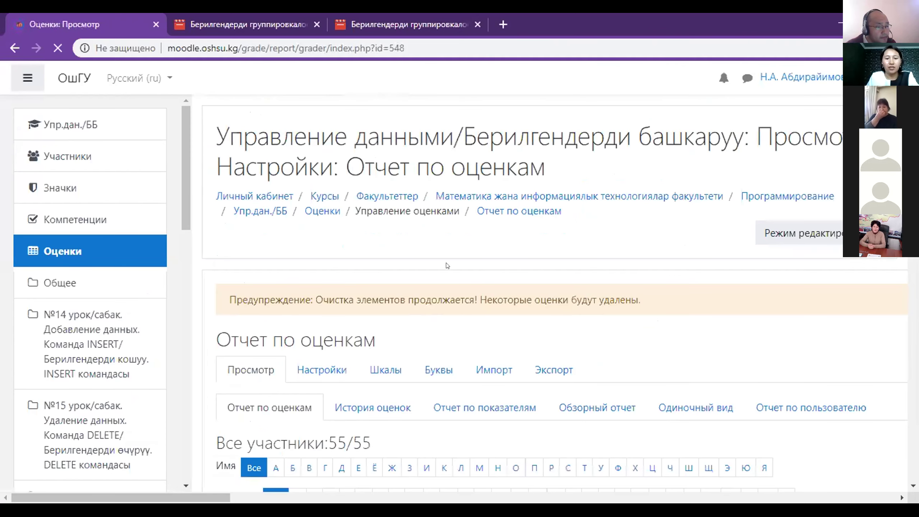
scroll(445, 266, down, 3)
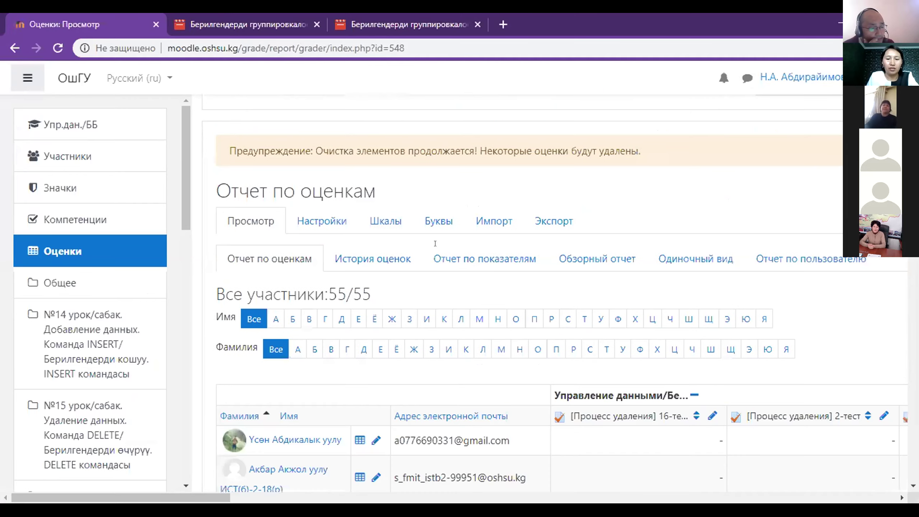
scroll(435, 243, down, 4)
scroll(424, 243, down, 10)
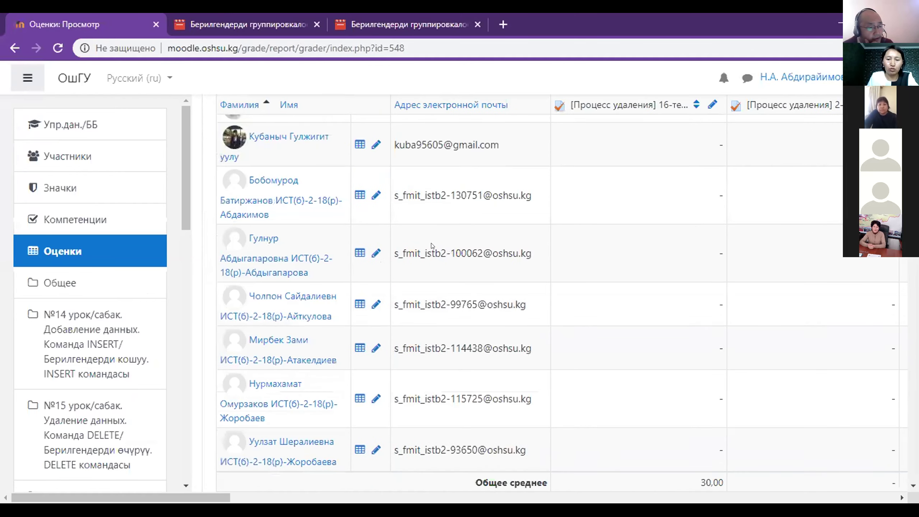
scroll(394, 257, down, 6)
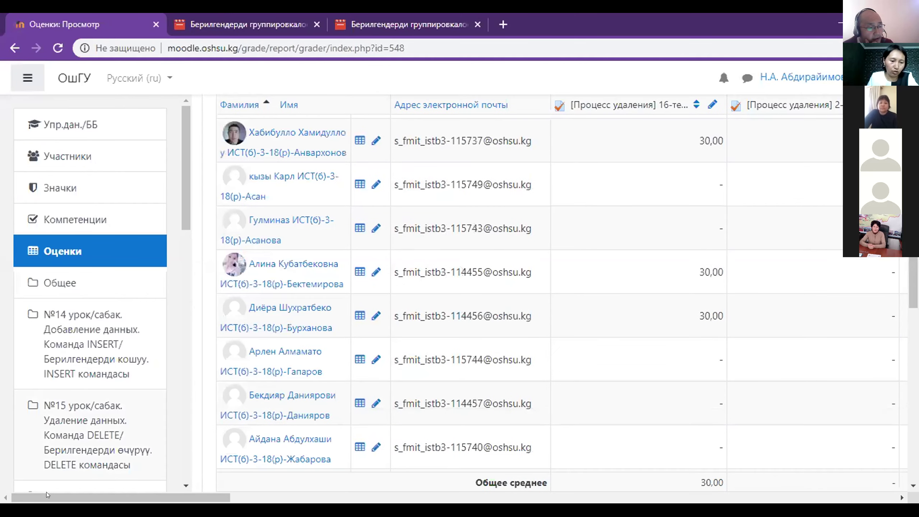
Examine the participants' grades for 15-тест, 14-Тест, 16-тест (кыргызча) and № 16 тест (орусча)
scroll(87, 500, right, 5)
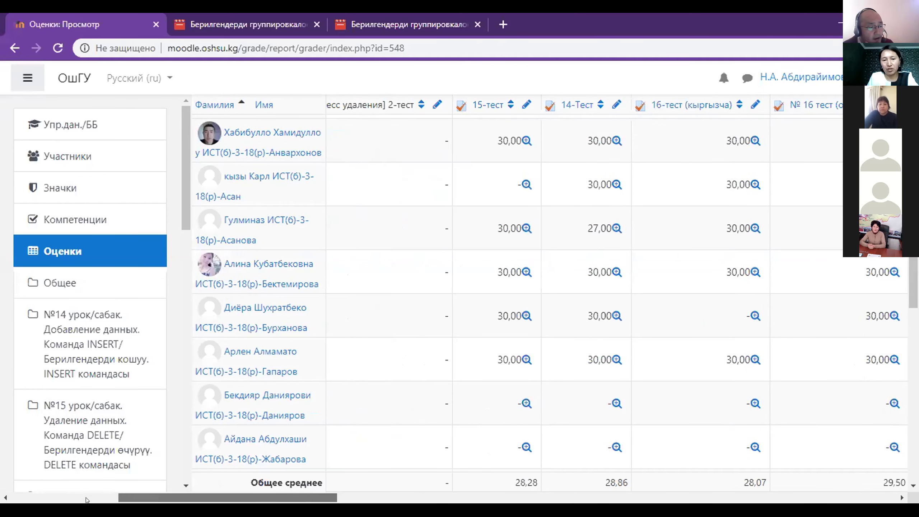
scroll(87, 500, right, 1)
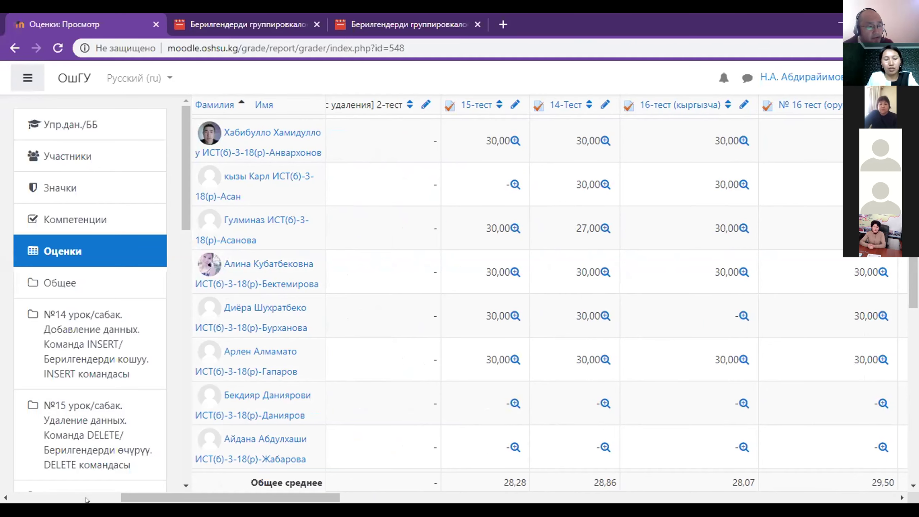
scroll(86, 500, right, 3)
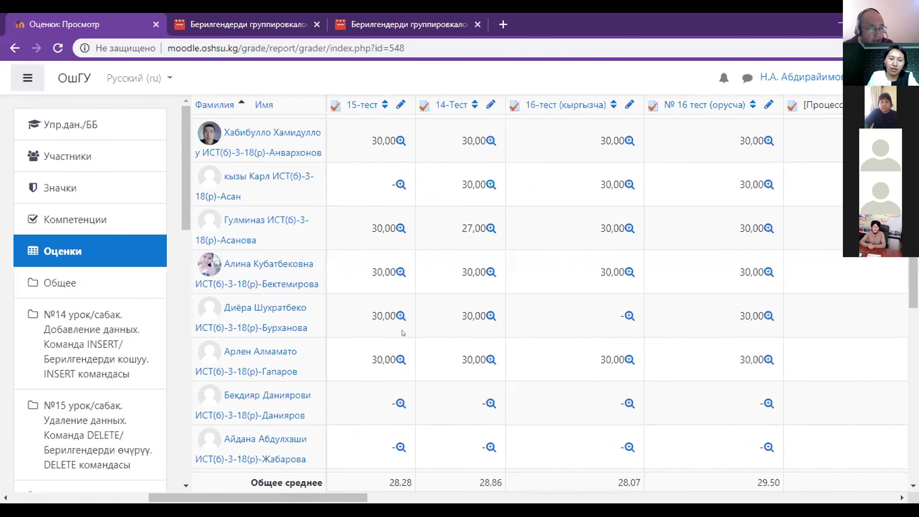
scroll(401, 331, down, 3)
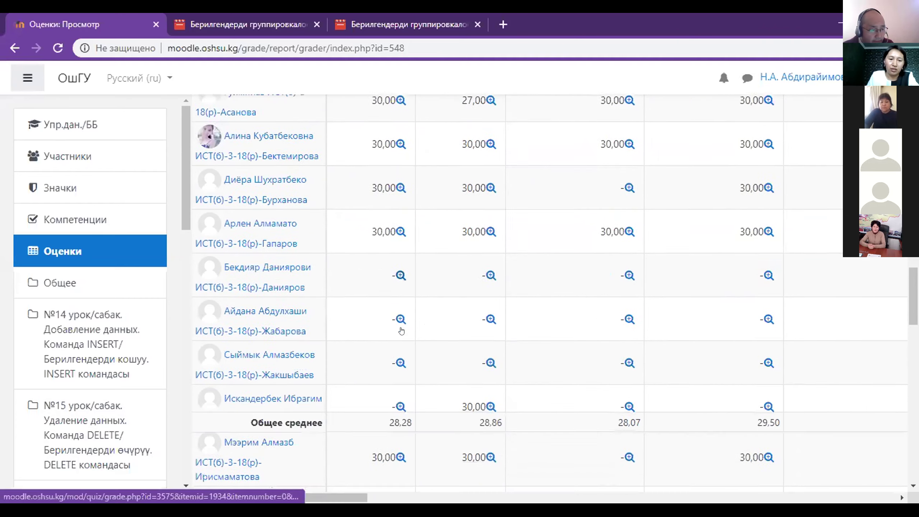
scroll(401, 331, up, 3)
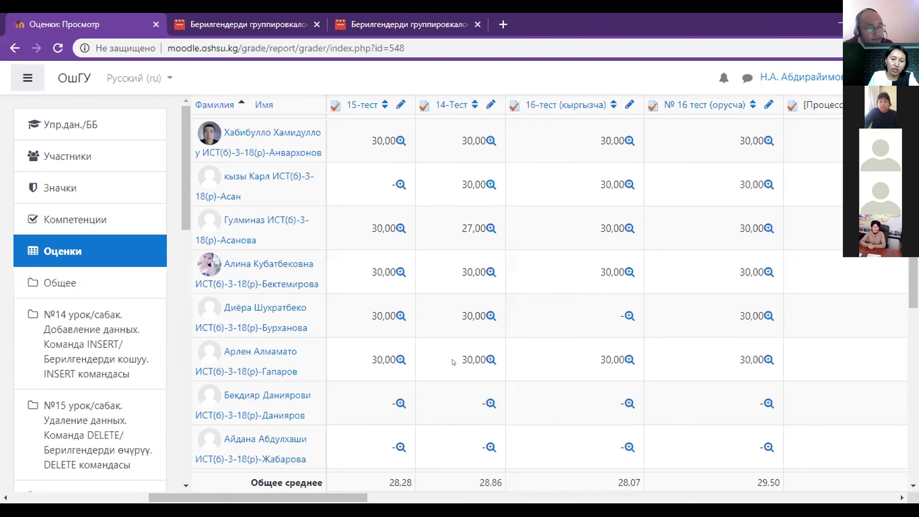
Go through the remaining participants' test grades down to the overall average row of the grade report
scroll(450, 362, down, 5)
scroll(447, 361, down, 9)
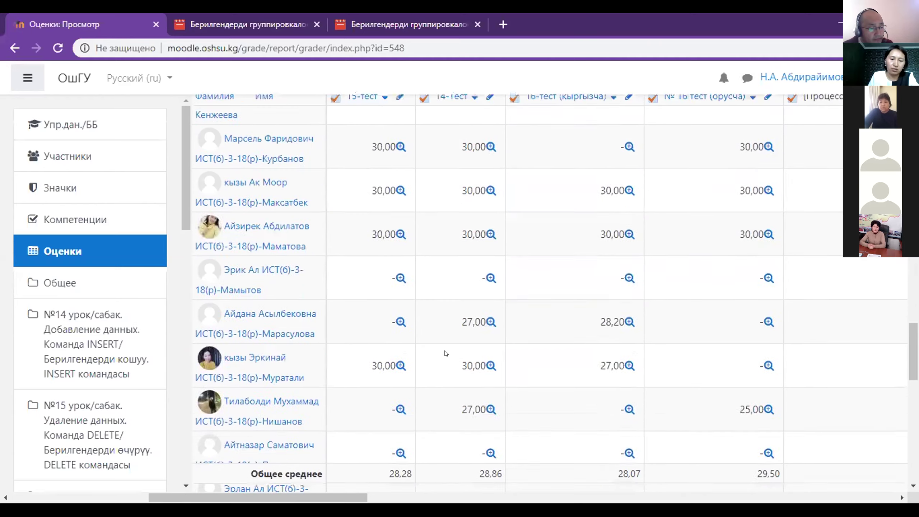
scroll(444, 344, down, 10)
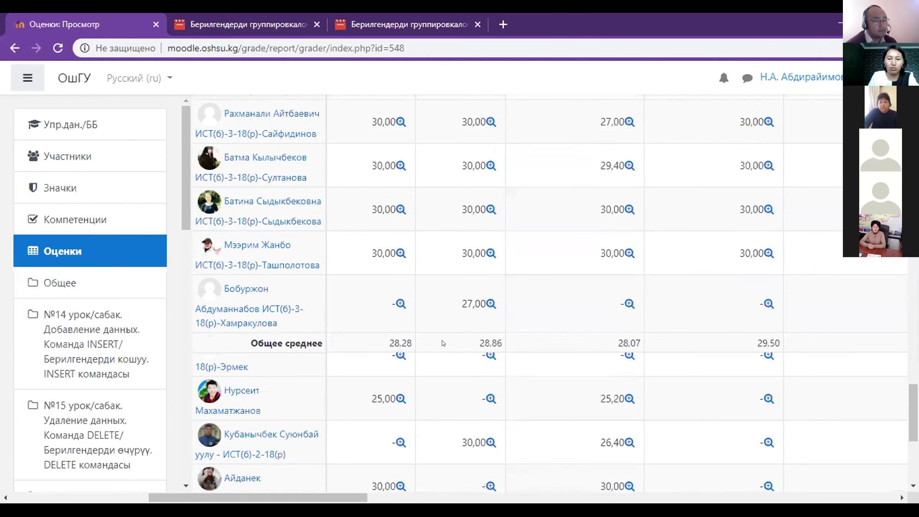
scroll(444, 342, down, 3)
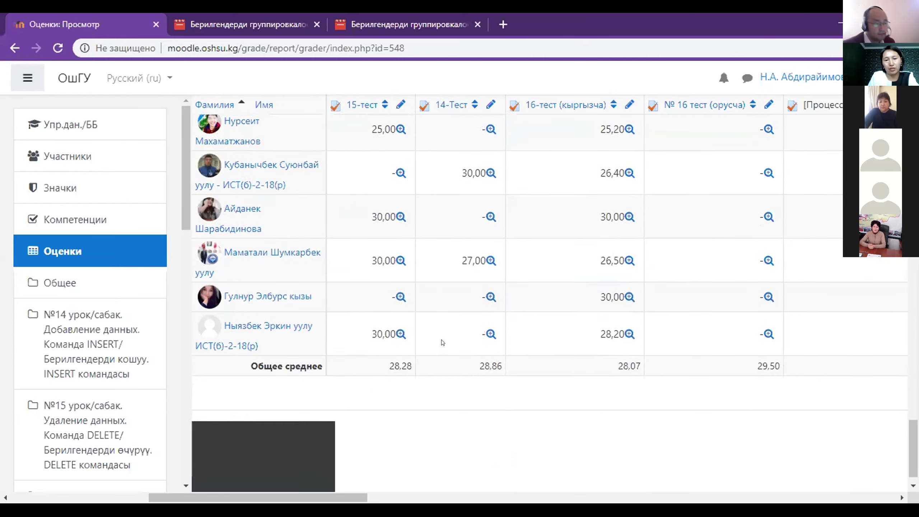
scroll(412, 308, up, 1)
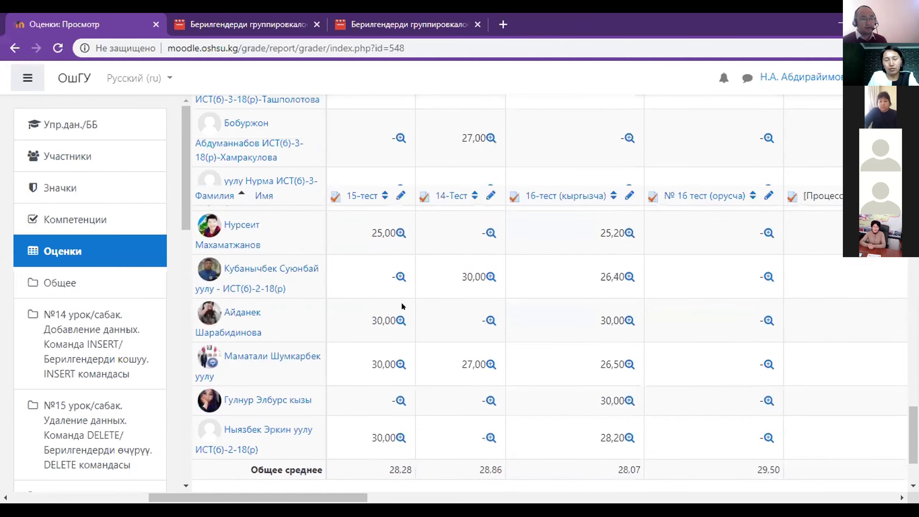
scroll(585, 361, down, 1)
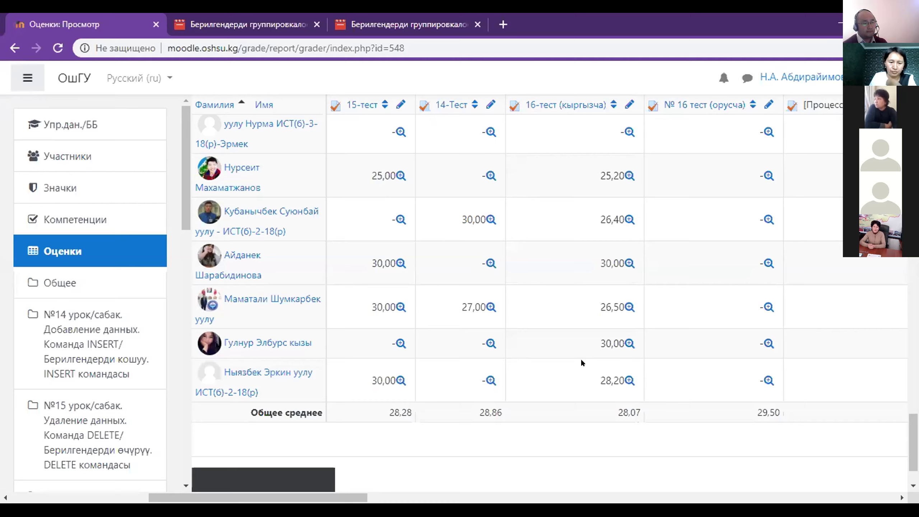
Bring the №17 column of the grade report into view and review the participants' grades around it
click(901, 498)
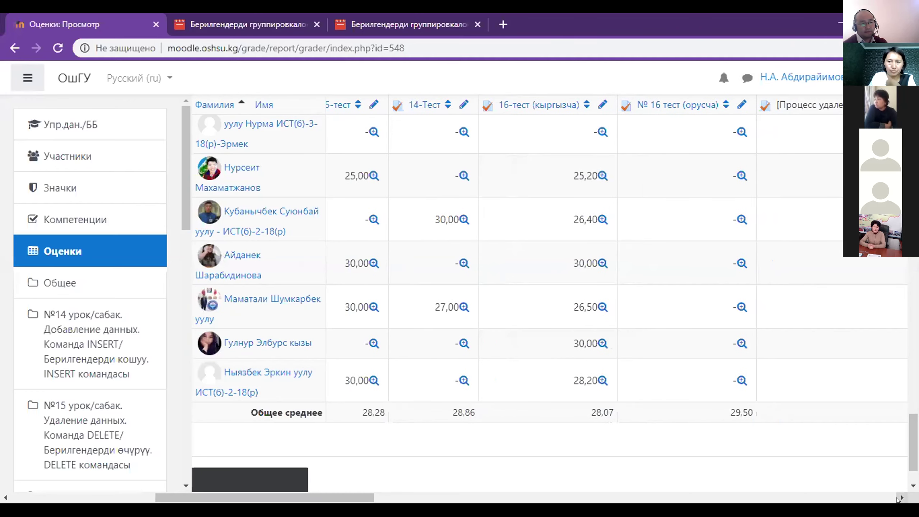
scroll(892, 490, up, 8)
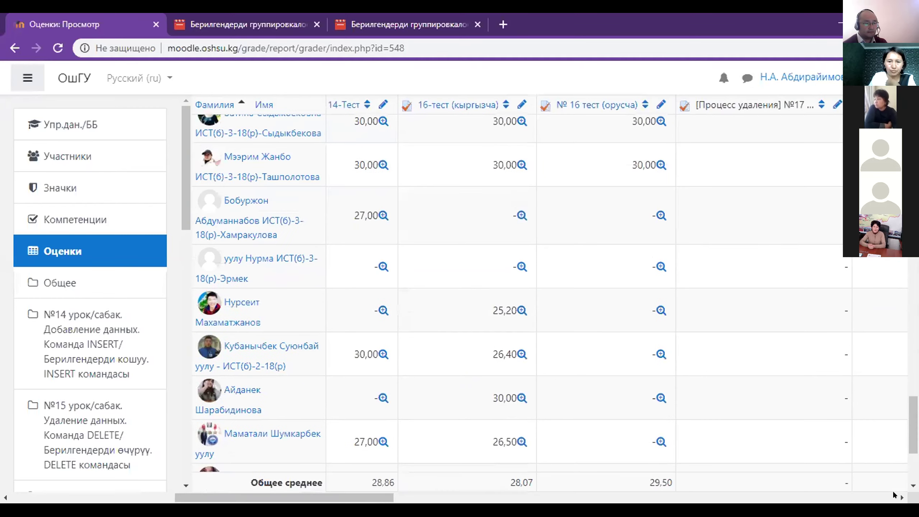
scroll(893, 489, up, 2)
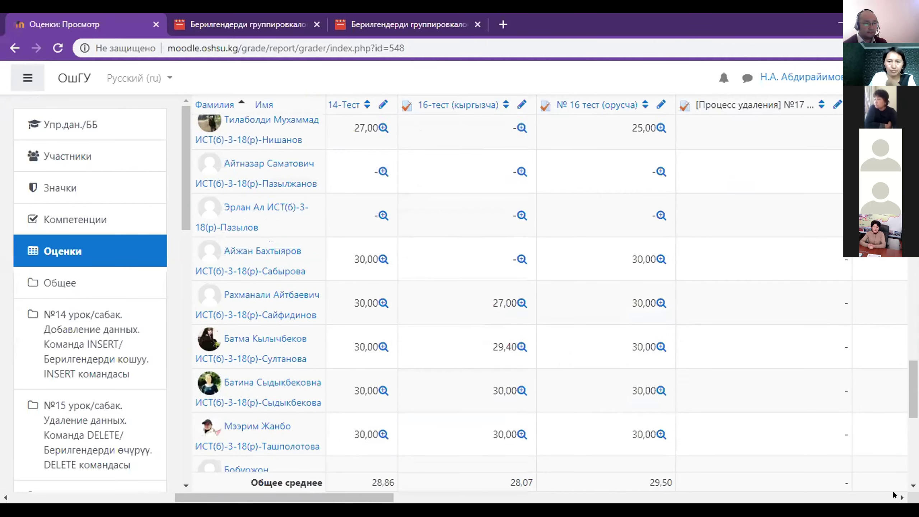
scroll(893, 489, down, 2)
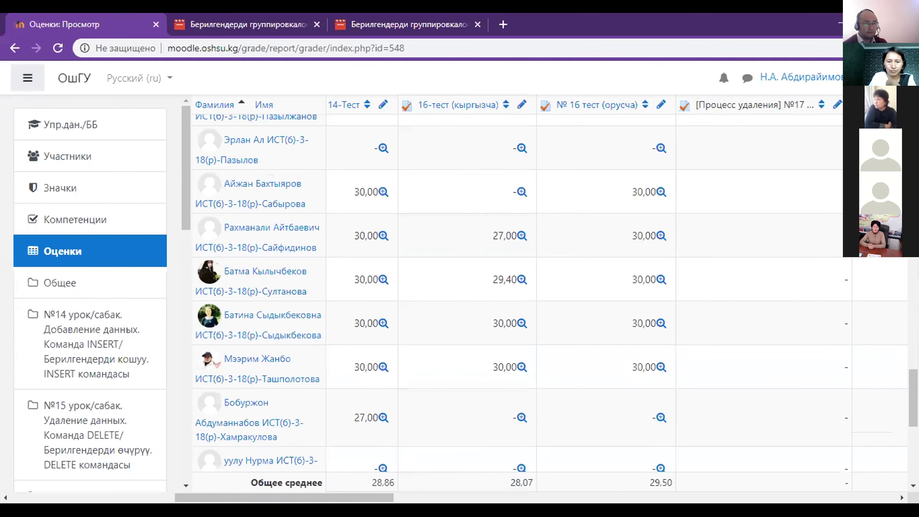
Examine the participants' grades for №17 тест (кыргызча), №18 тест(кыргызча) and №18 тест (орусча) in the grade report
click(901, 498)
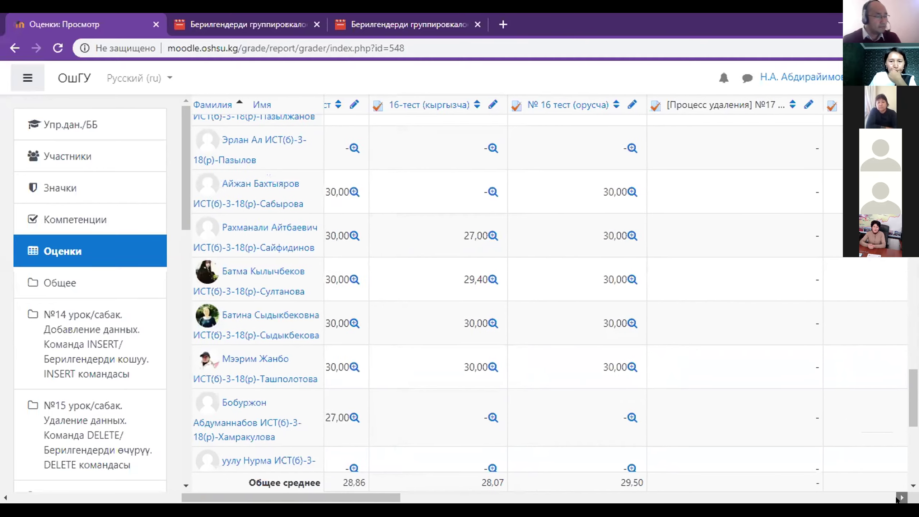
click(900, 499)
click(901, 498)
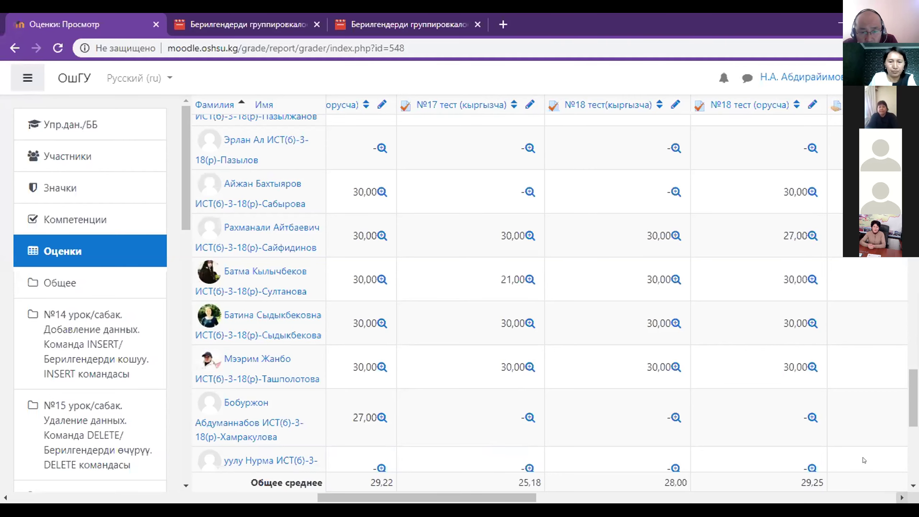
scroll(864, 457, down, 2)
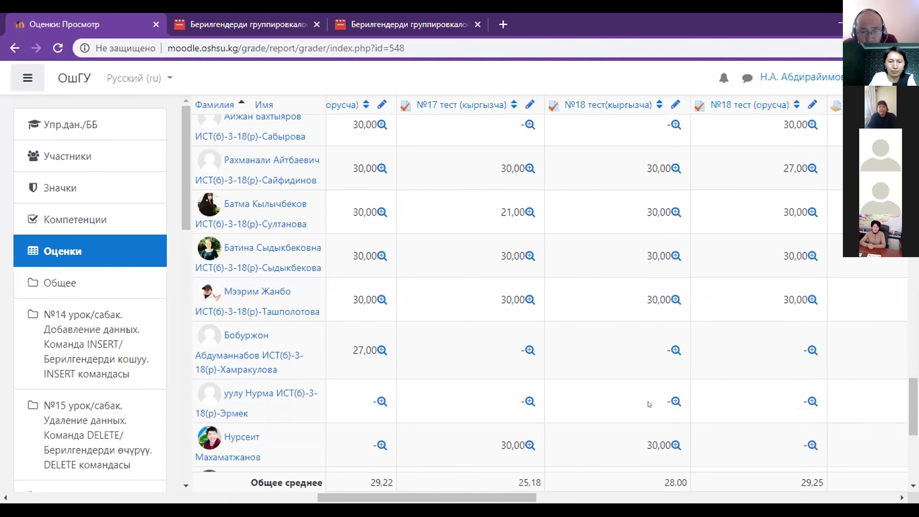
scroll(649, 405, down, 3)
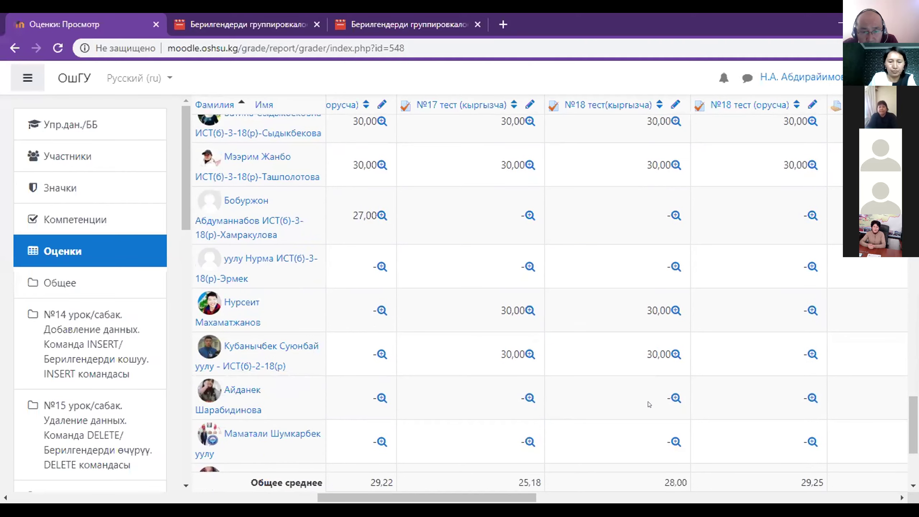
scroll(649, 404, up, 6)
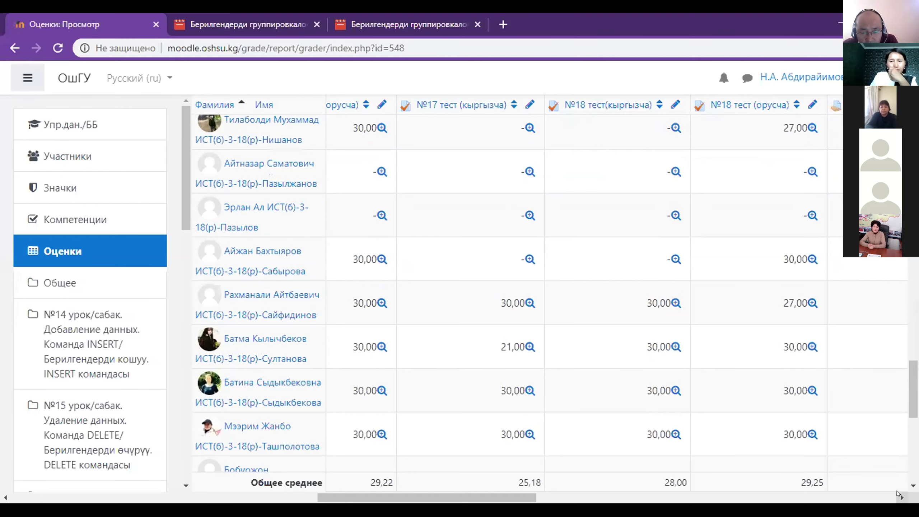
scroll(898, 493, up, 8)
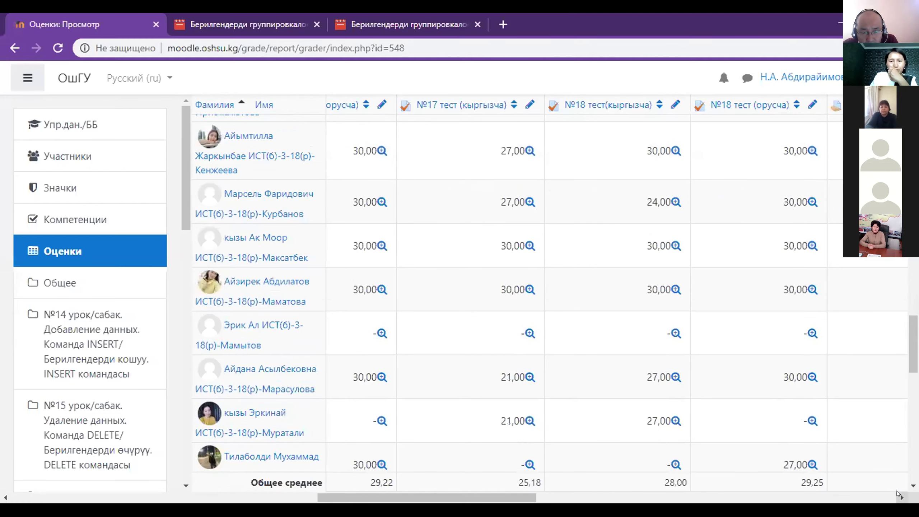
scroll(899, 494, up, 2)
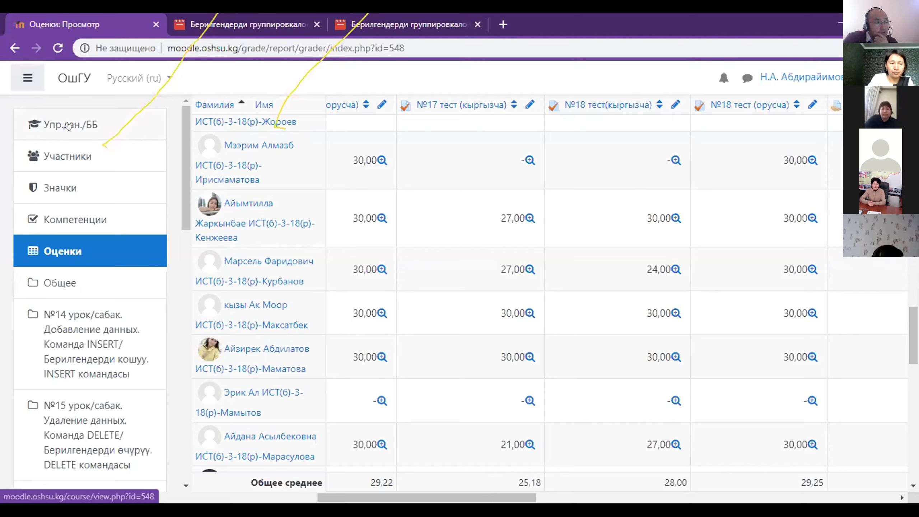
Look through the course's lesson list from №14 урок/сабак to №21 урок/сабак beside the grade report
scroll(108, 254, down, 6)
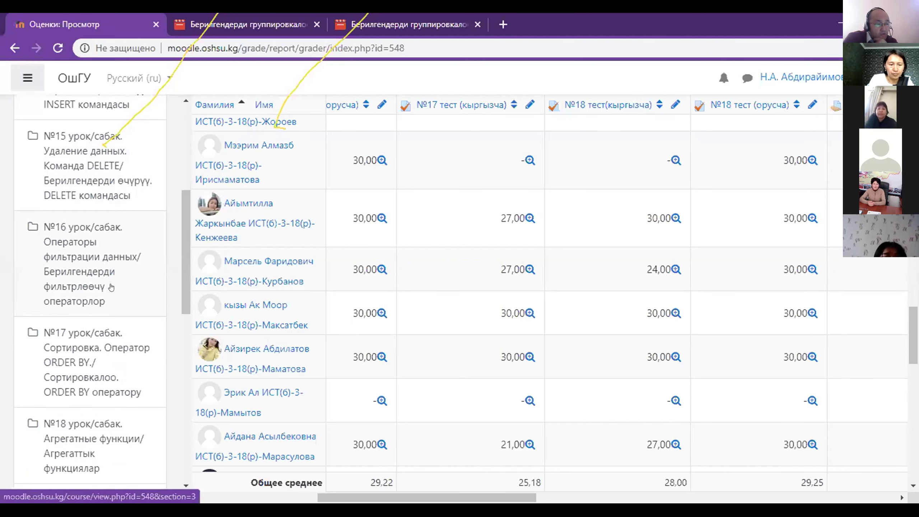
scroll(110, 287, down, 2)
scroll(109, 290, down, 3)
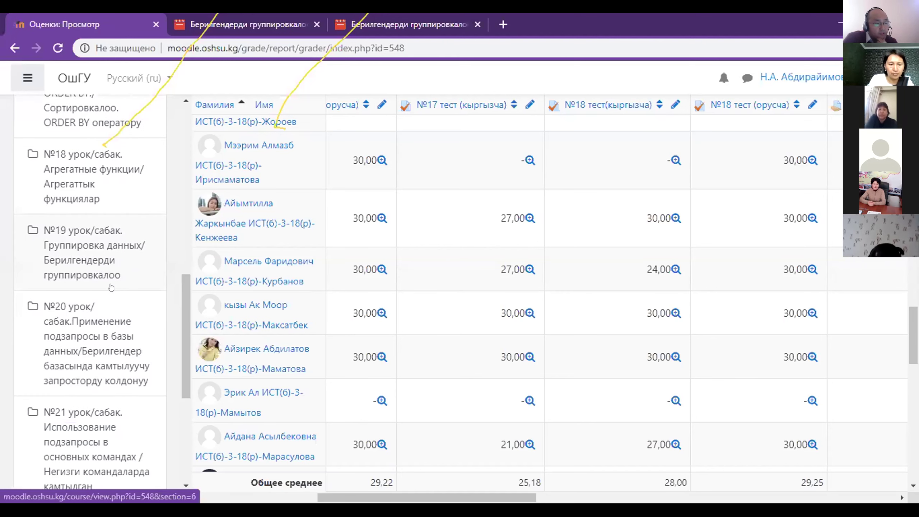